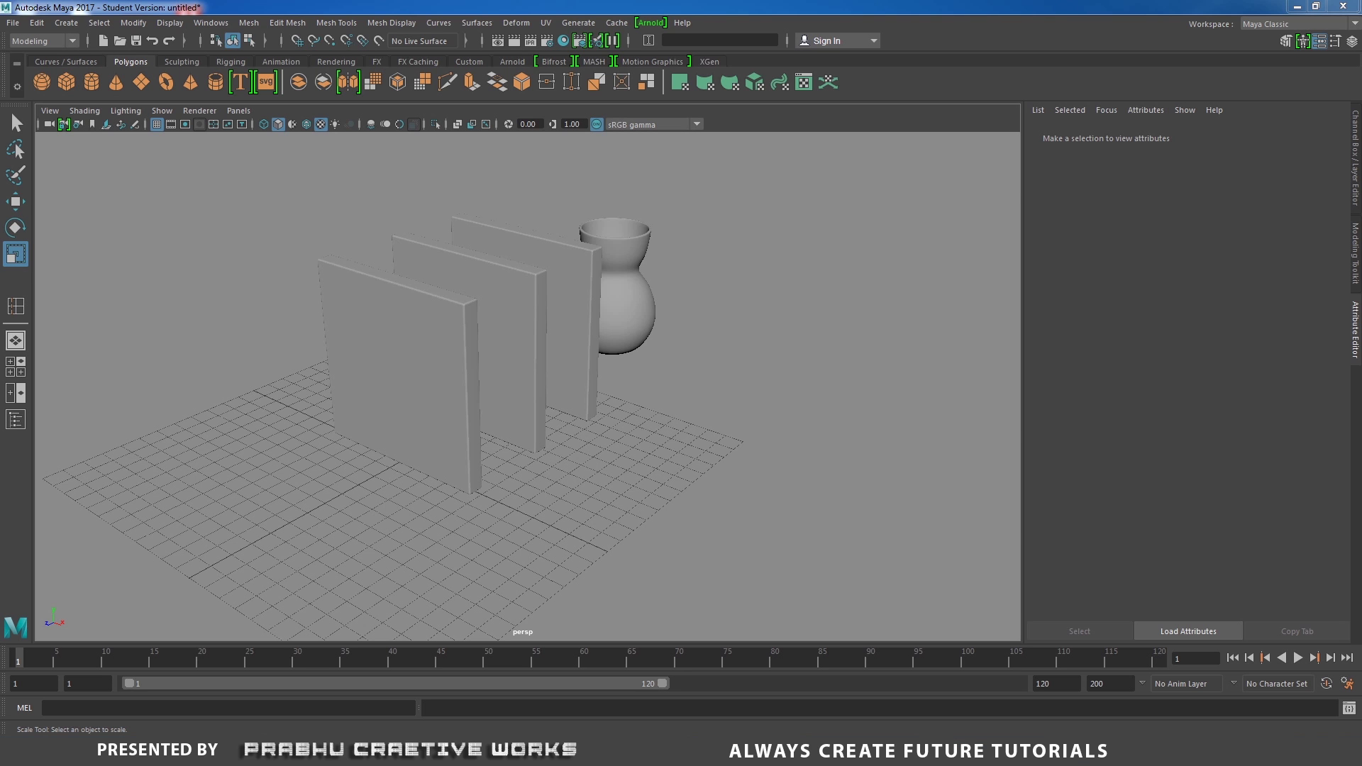
Step: Examine the three upright panels and the vase from several angles, selecting each object in turn
{"action": "scroll", "coordinate": [804, 337], "scroll_direction": "up", "scroll_amount": 5}
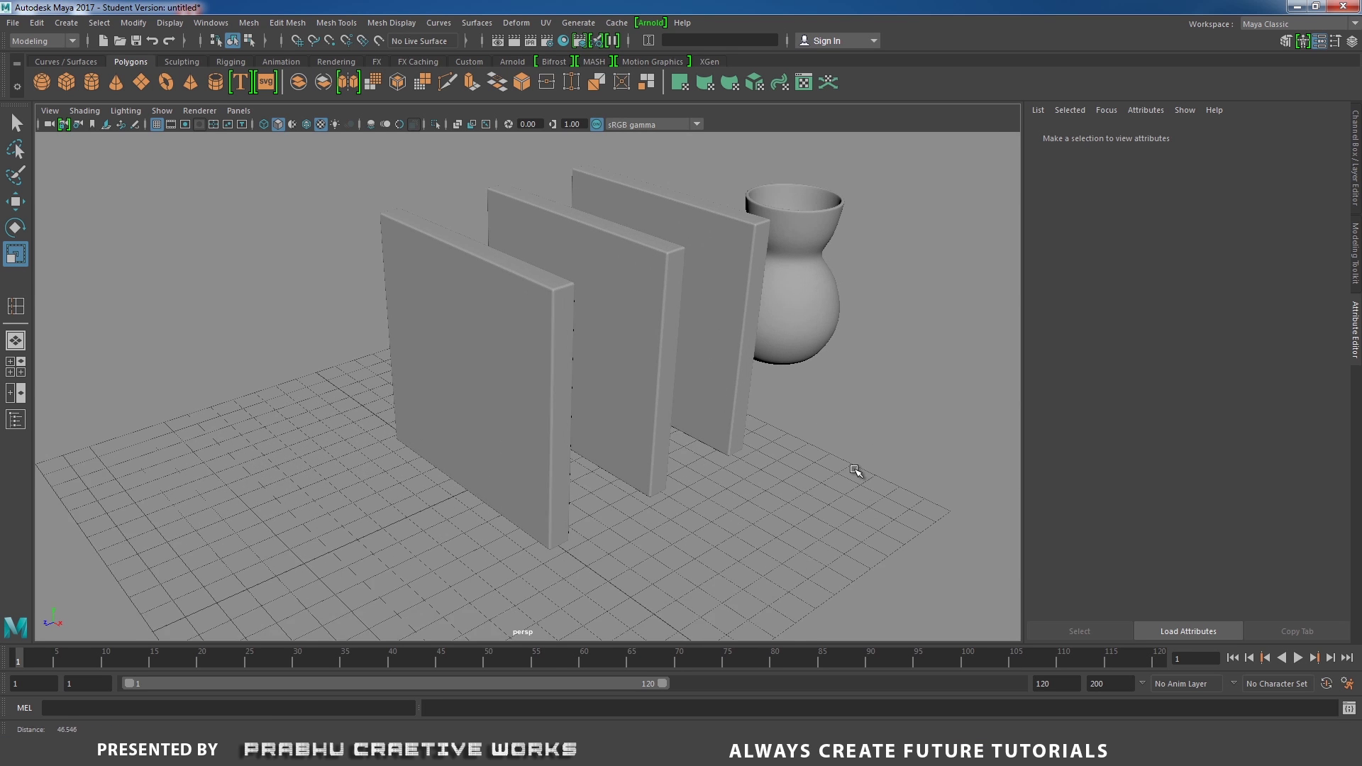
{"action": "left_click", "coordinate": [562, 311]}
{"action": "left_click", "coordinate": [648, 274]}
{"action": "left_click", "coordinate": [724, 223]}
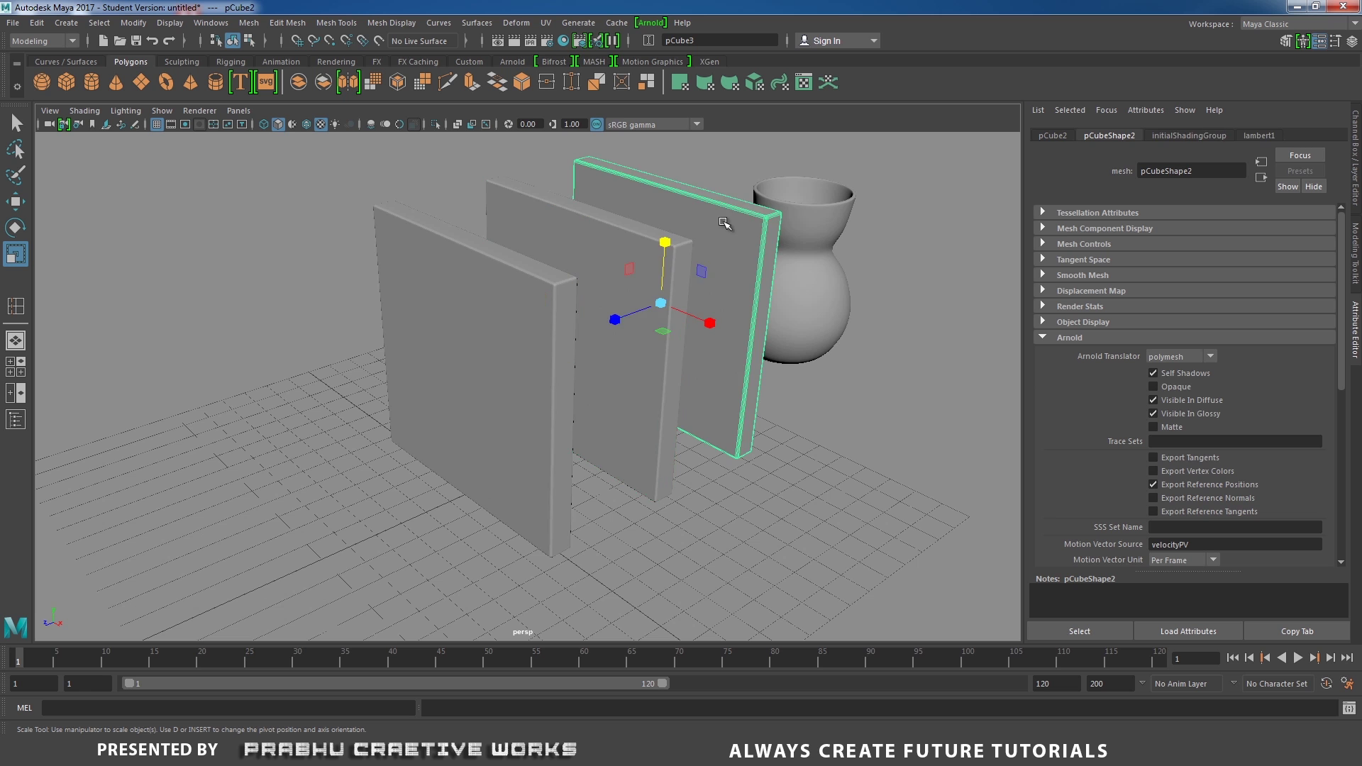
{"action": "left_click", "coordinate": [528, 270]}
{"action": "scroll", "coordinate": [539, 343], "scroll_direction": "up", "scroll_amount": 10}
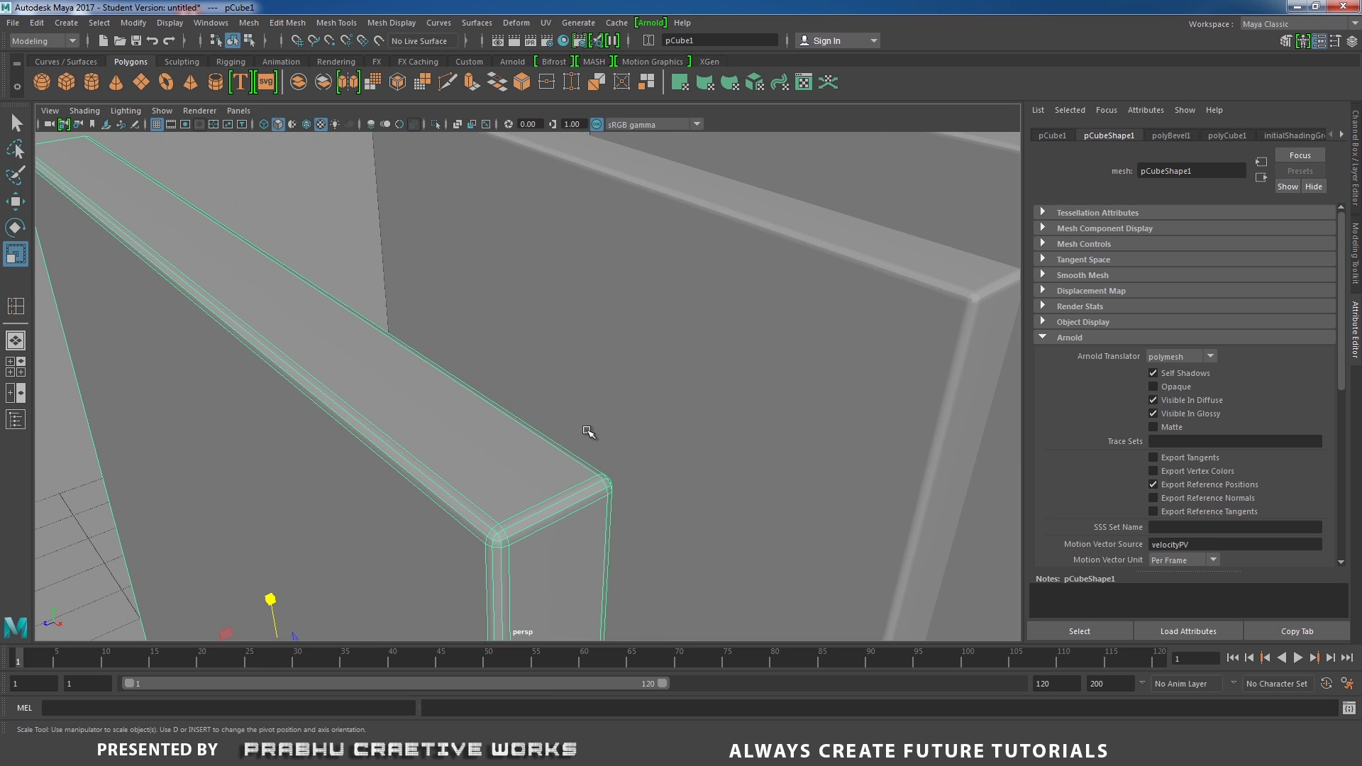
{"action": "scroll", "coordinate": [612, 491], "scroll_direction": "down", "scroll_amount": 10}
{"action": "left_click_drag", "start_coordinate": [645, 365], "coordinate": [698, 280], "text": "alt"}
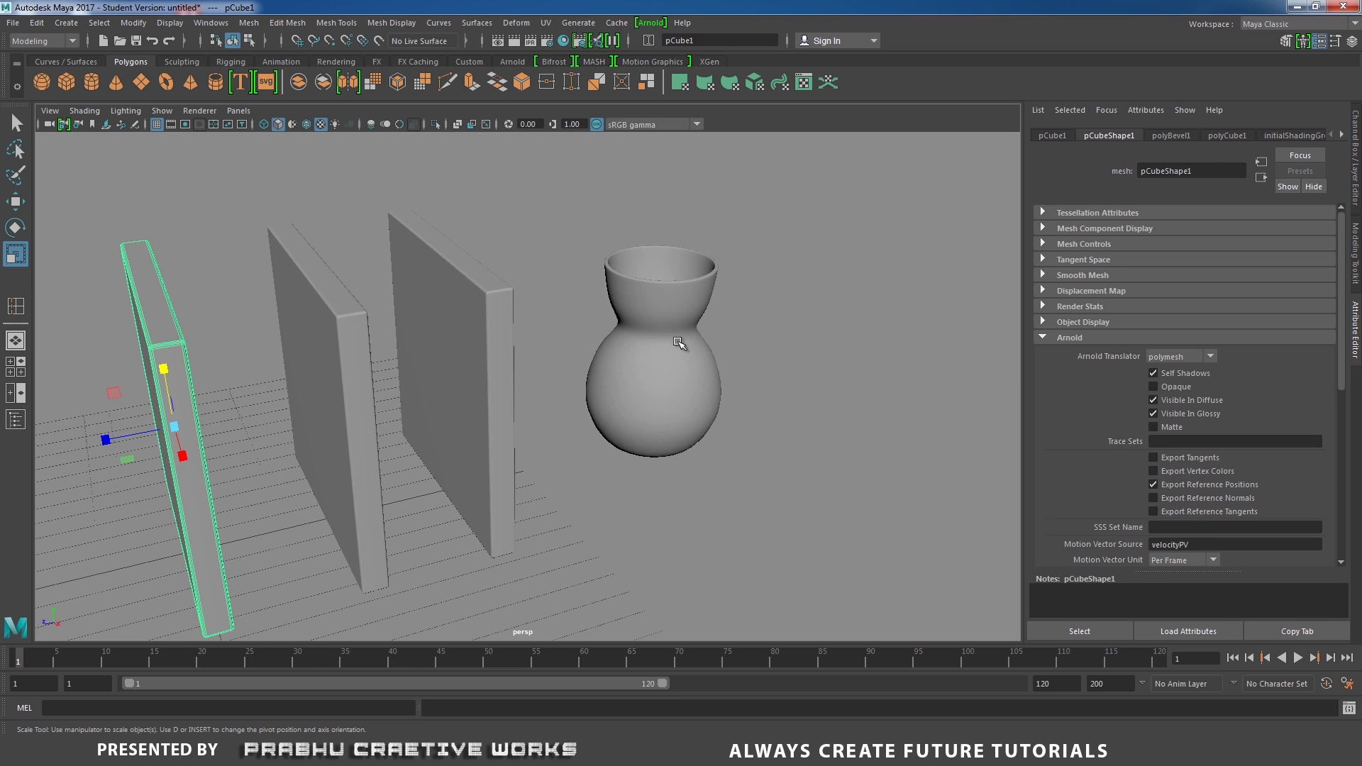
{"action": "left_click", "coordinate": [701, 275]}
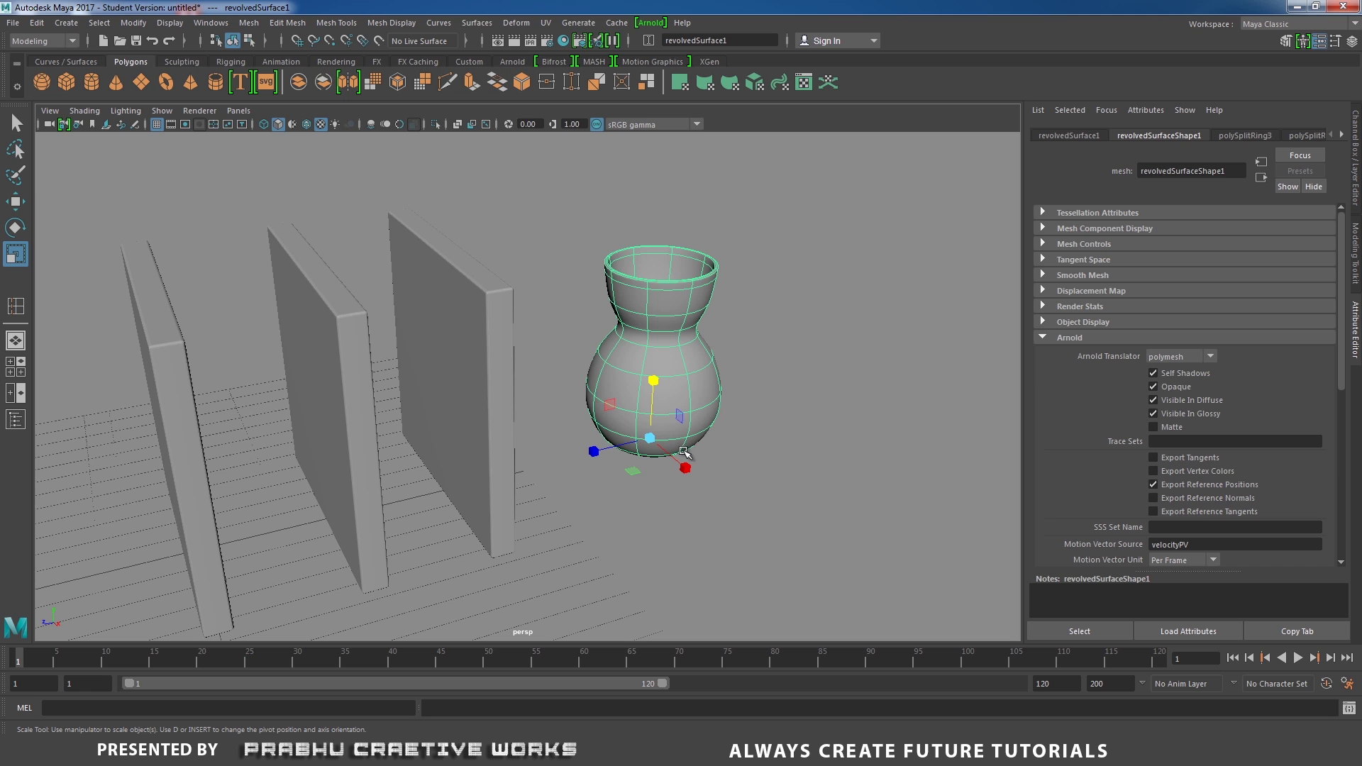
{"action": "scroll", "coordinate": [735, 340], "scroll_direction": "down", "scroll_amount": 5}
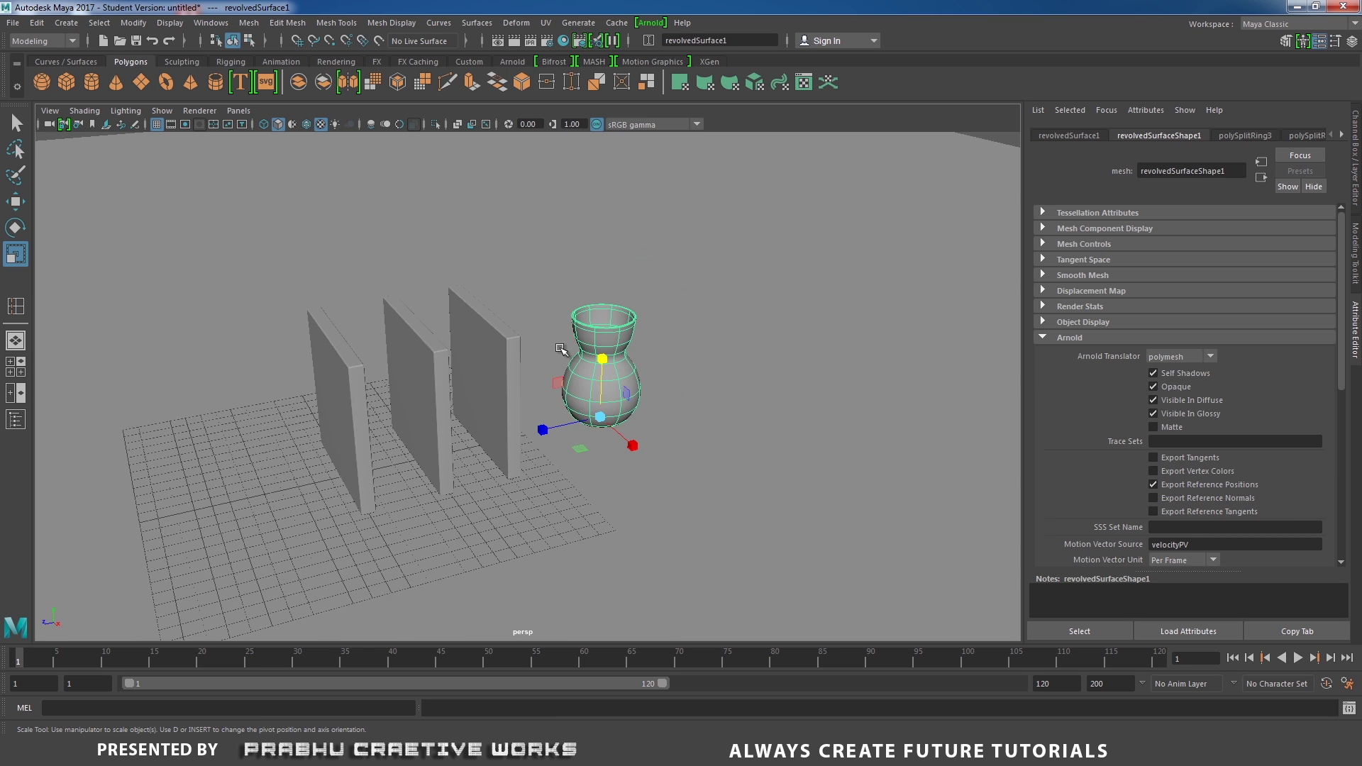
{"action": "left_click_drag", "start_coordinate": [736, 341], "coordinate": [760, 363], "text": "alt"}
{"action": "scroll", "coordinate": [612, 352], "scroll_direction": "down", "scroll_amount": 3}
Step: Open the Arnold RenderView and reframe the perspective view to show more of the floor around the models
{"action": "left_click", "coordinate": [650, 22]}
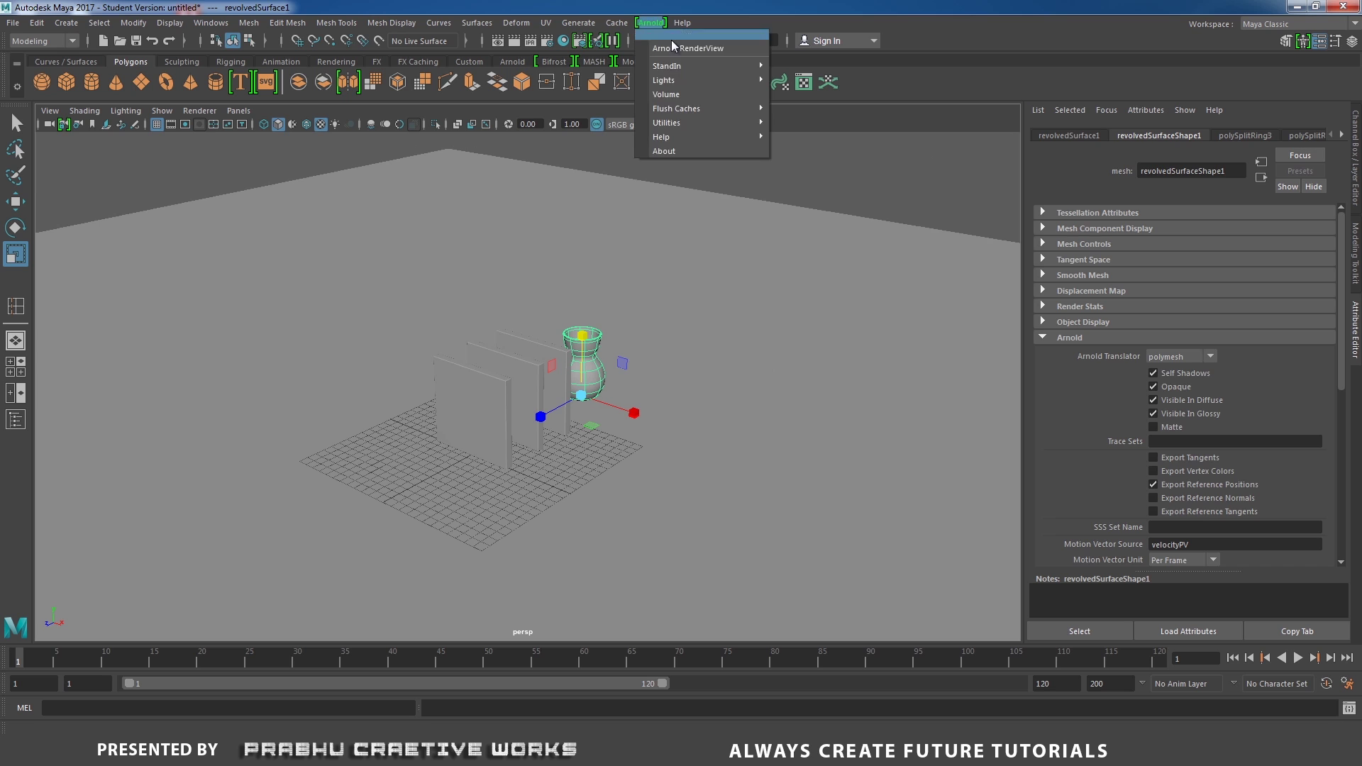
{"action": "left_click", "coordinate": [670, 36]}
{"action": "left_click_drag", "start_coordinate": [864, 154], "coordinate": [1145, 148]}
{"action": "scroll", "coordinate": [562, 222], "scroll_direction": "down", "scroll_amount": 3}
{"action": "middle_click_drag", "start_coordinate": [694, 283], "coordinate": [725, 178], "text": "alt"}
{"action": "left_click_drag", "start_coordinate": [1032, 153], "coordinate": [749, 157]}
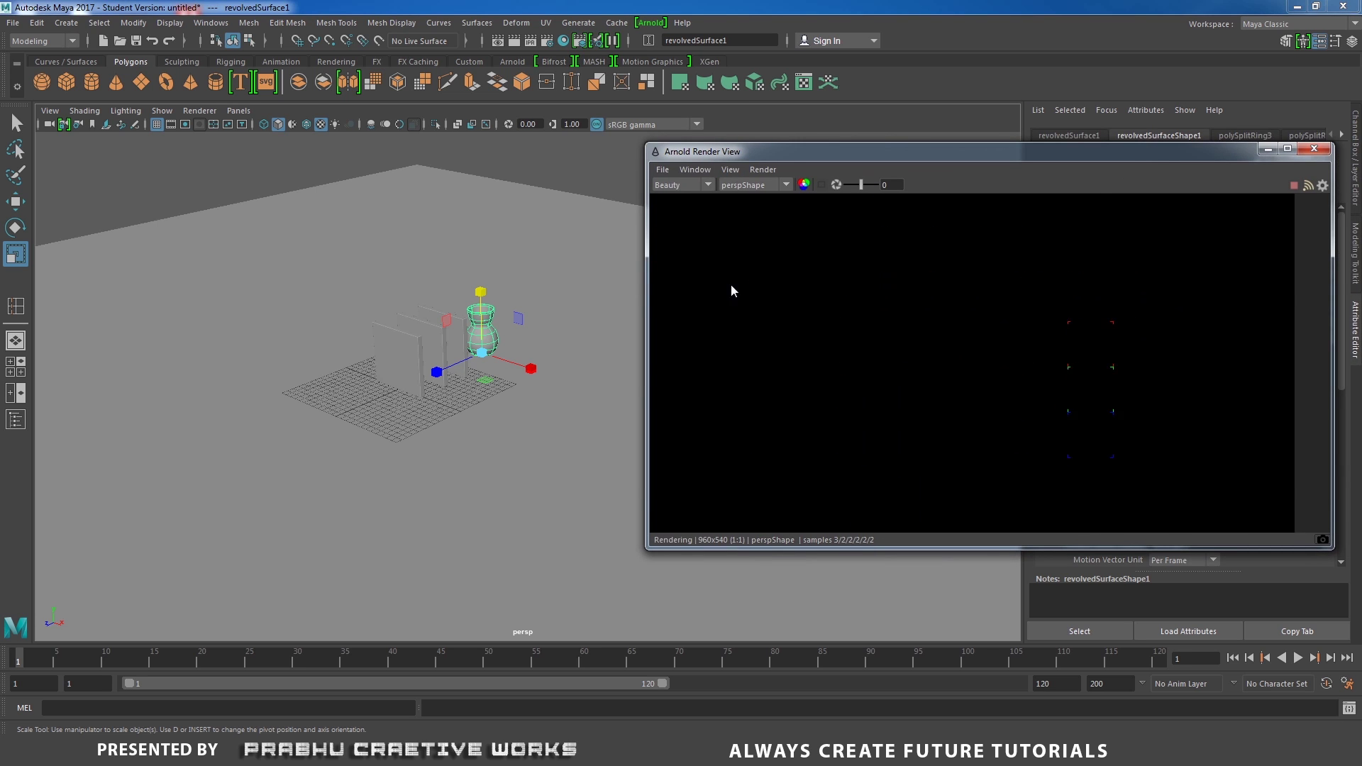
Step: Add an Arnold Skydome Light to the scene and reposition the render window to reveal the light's attributes
{"action": "left_click", "coordinate": [645, 23]}
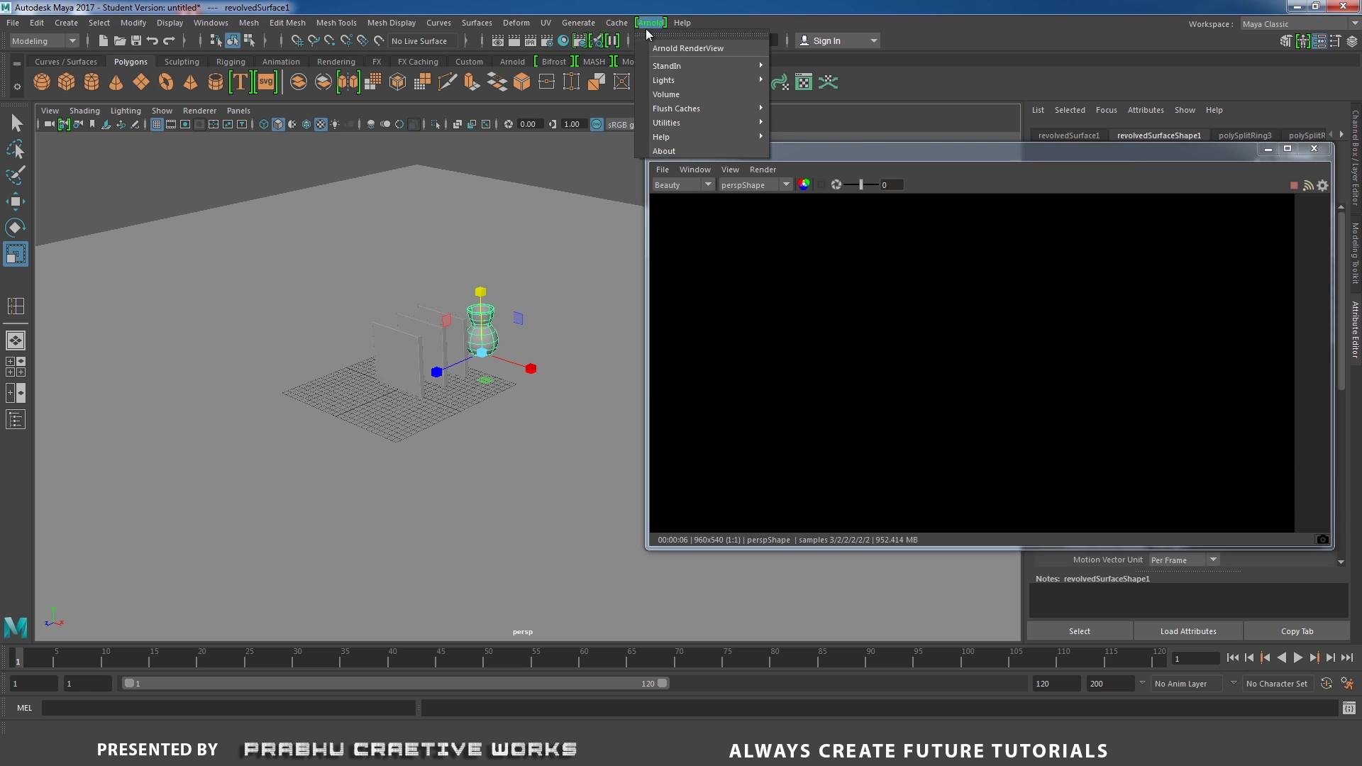
{"action": "mouse_move", "coordinate": [667, 82]}
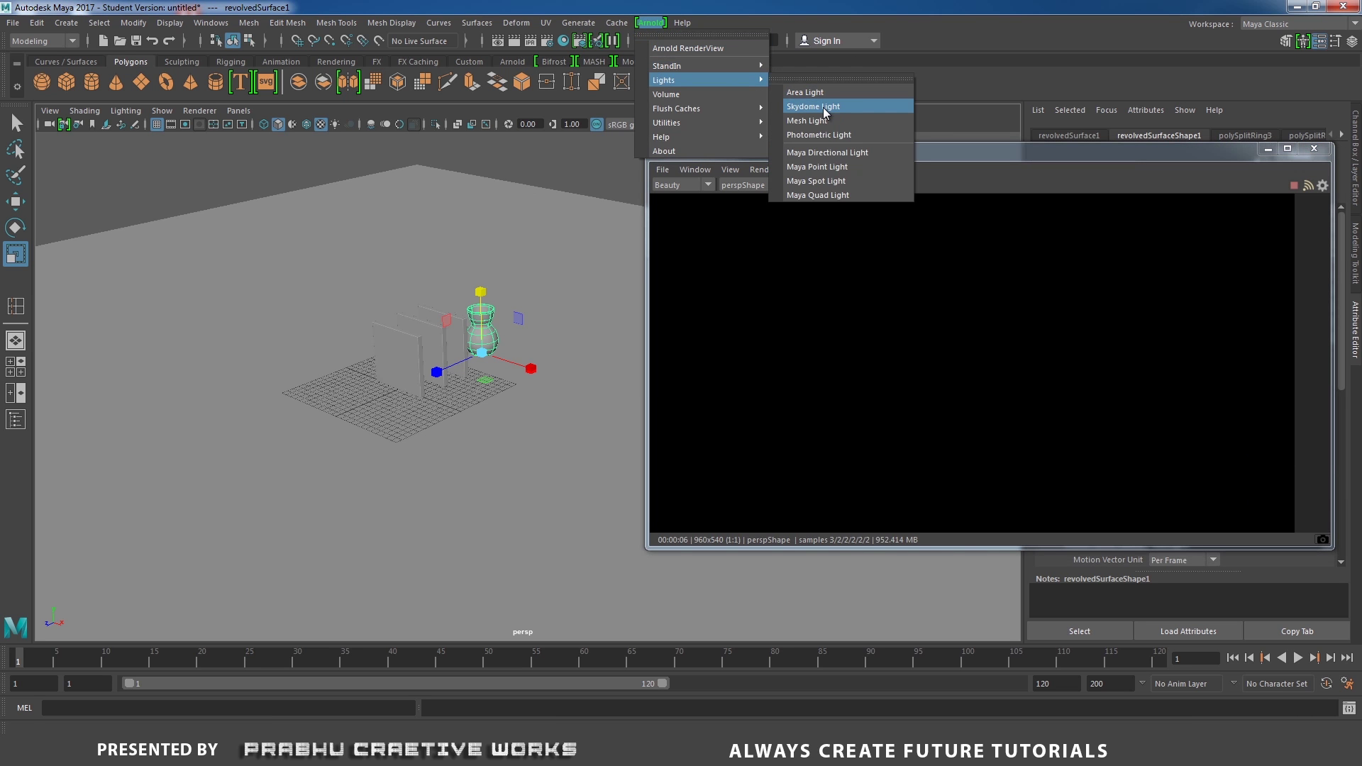
{"action": "left_click", "coordinate": [821, 106]}
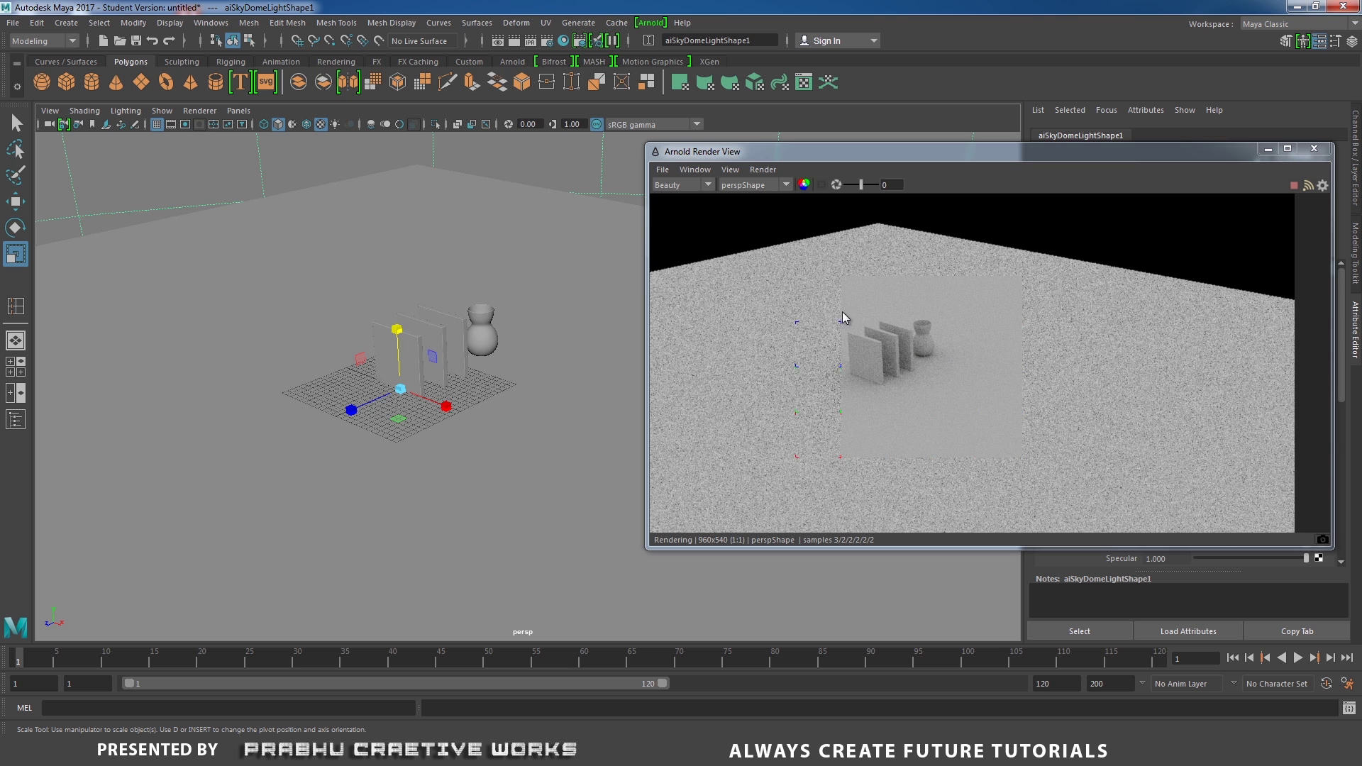
{"action": "left_click_drag", "start_coordinate": [1066, 160], "coordinate": [646, 300]}
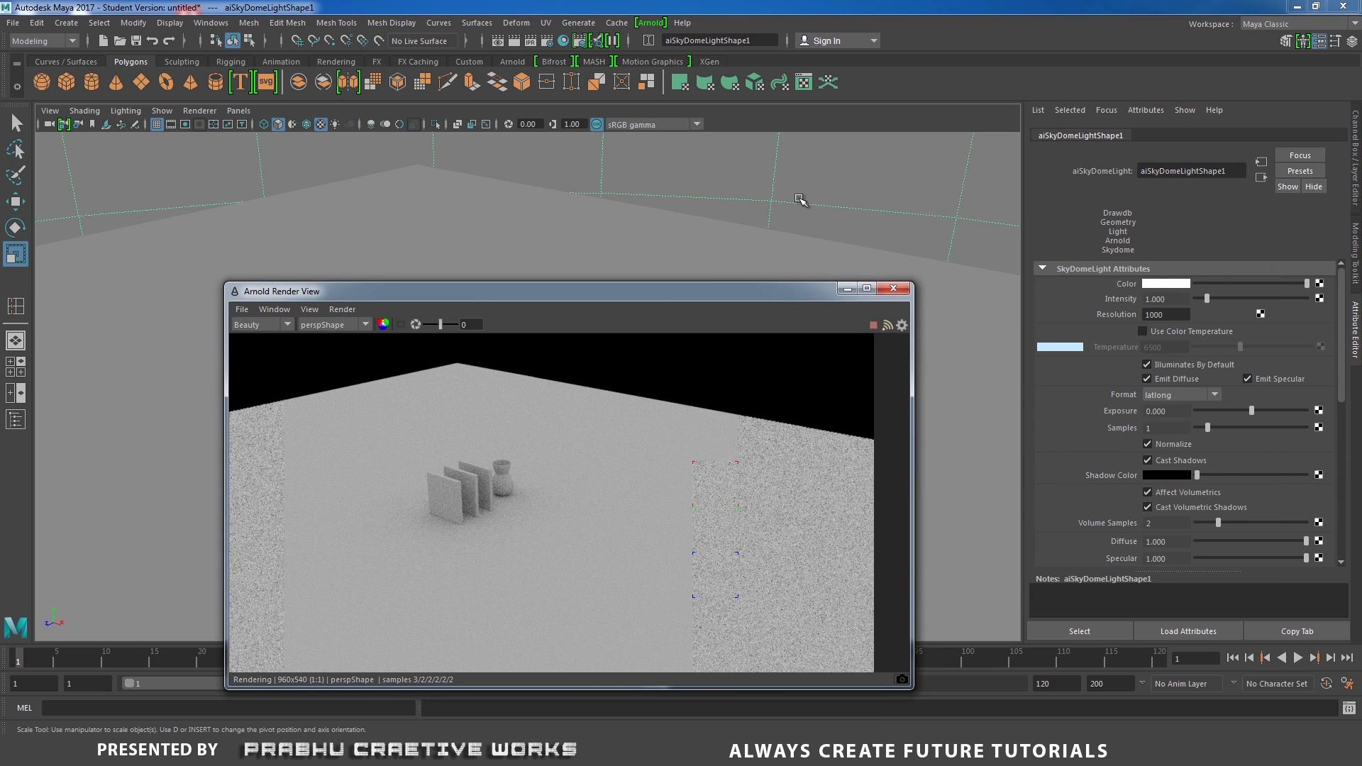
{"action": "left_click_drag", "start_coordinate": [767, 305], "coordinate": [974, 228]}
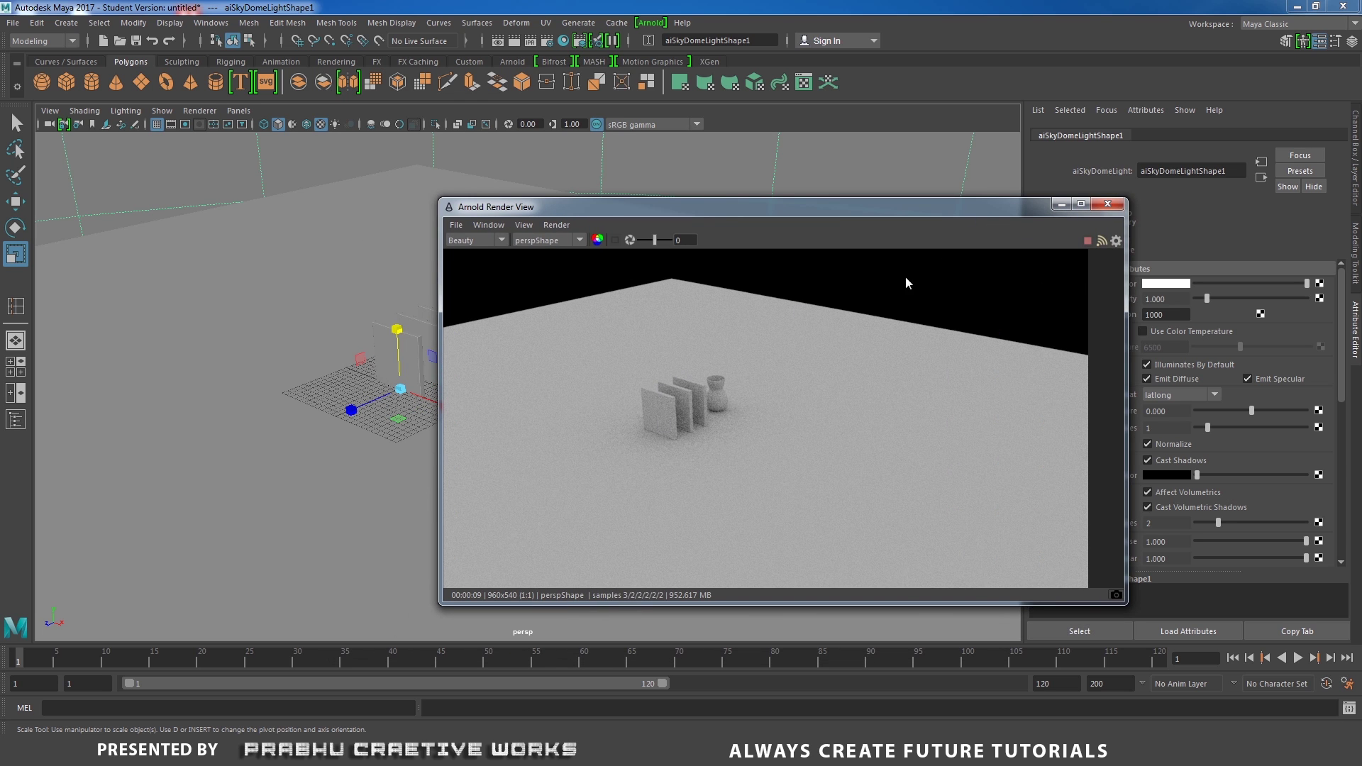
{"action": "left_click_drag", "start_coordinate": [978, 217], "coordinate": [952, 298]}
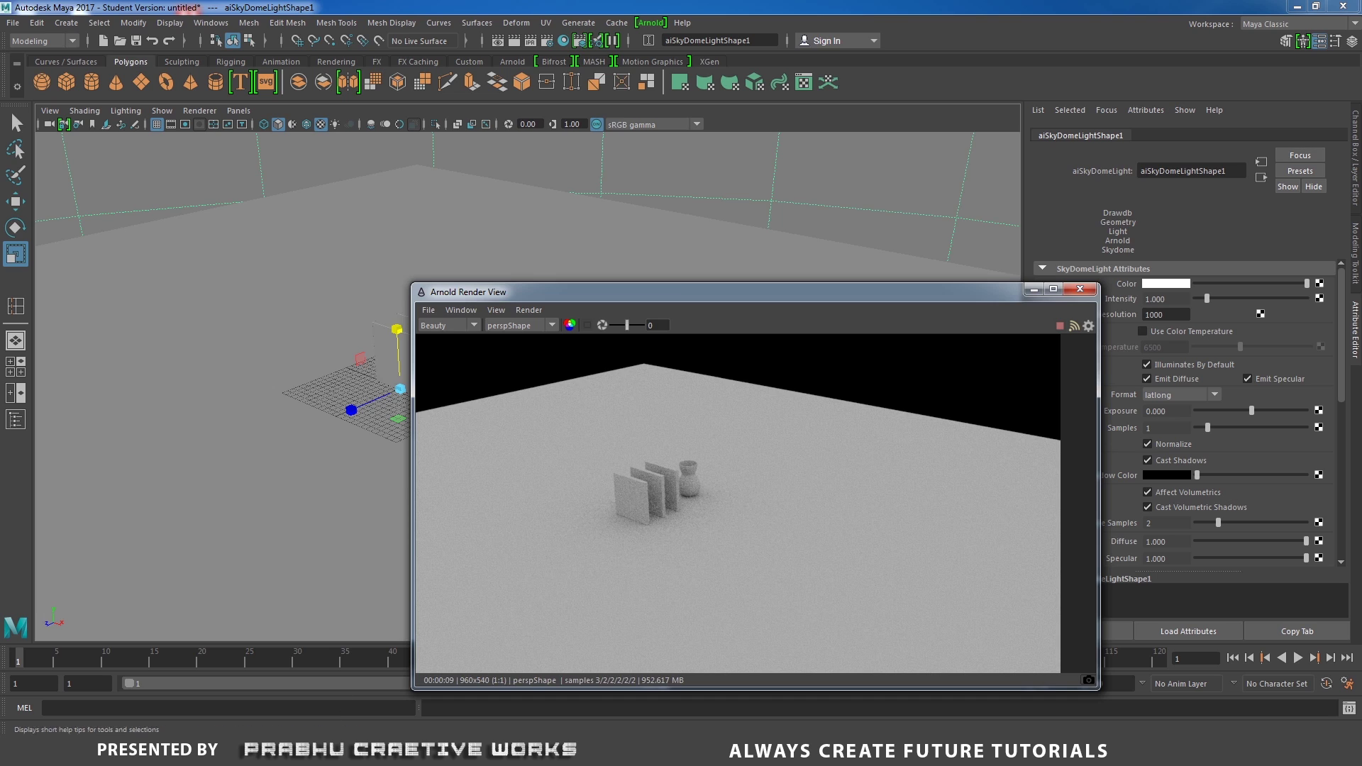
Step: Switch to the web browser and view the Dropbox download page for hdri_map.hdr
{"action": "left_click", "coordinate": [377, 670]}
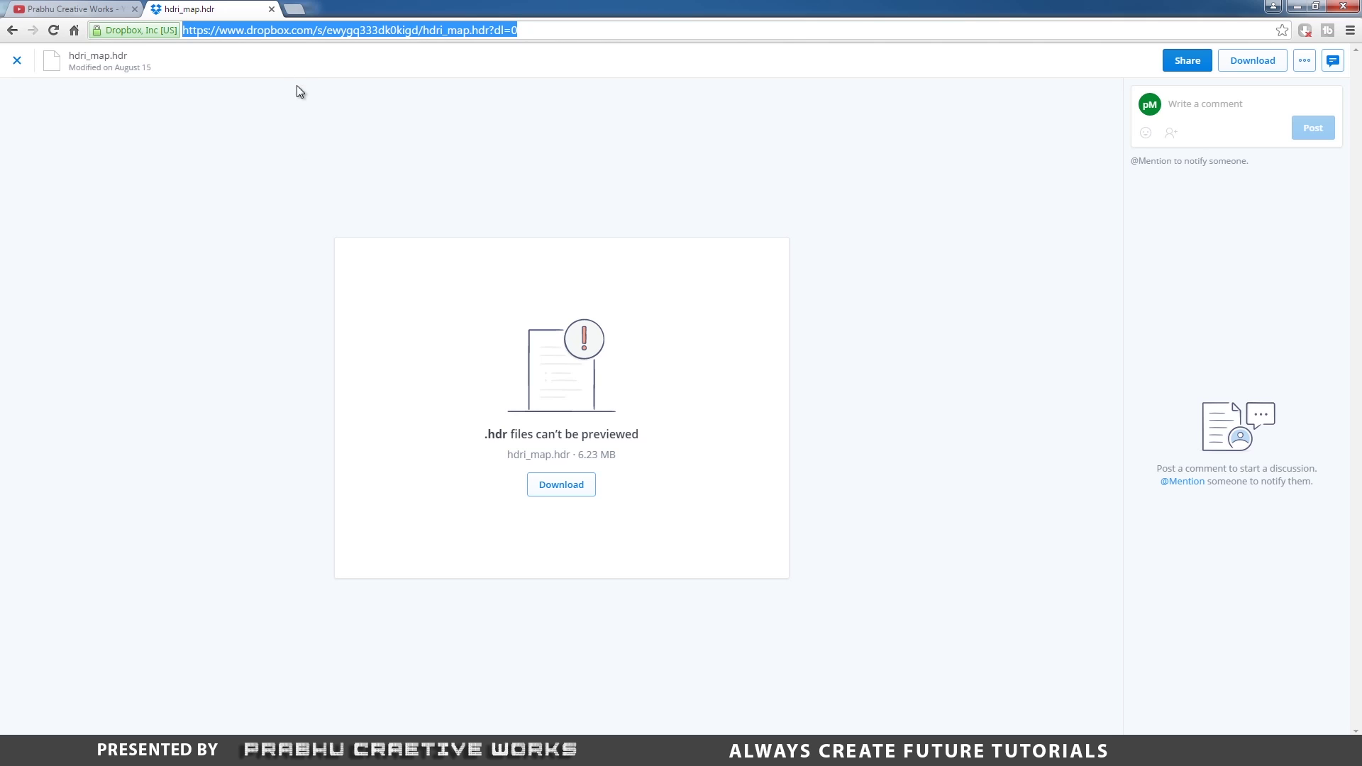
{"action": "left_click", "coordinate": [314, 31]}
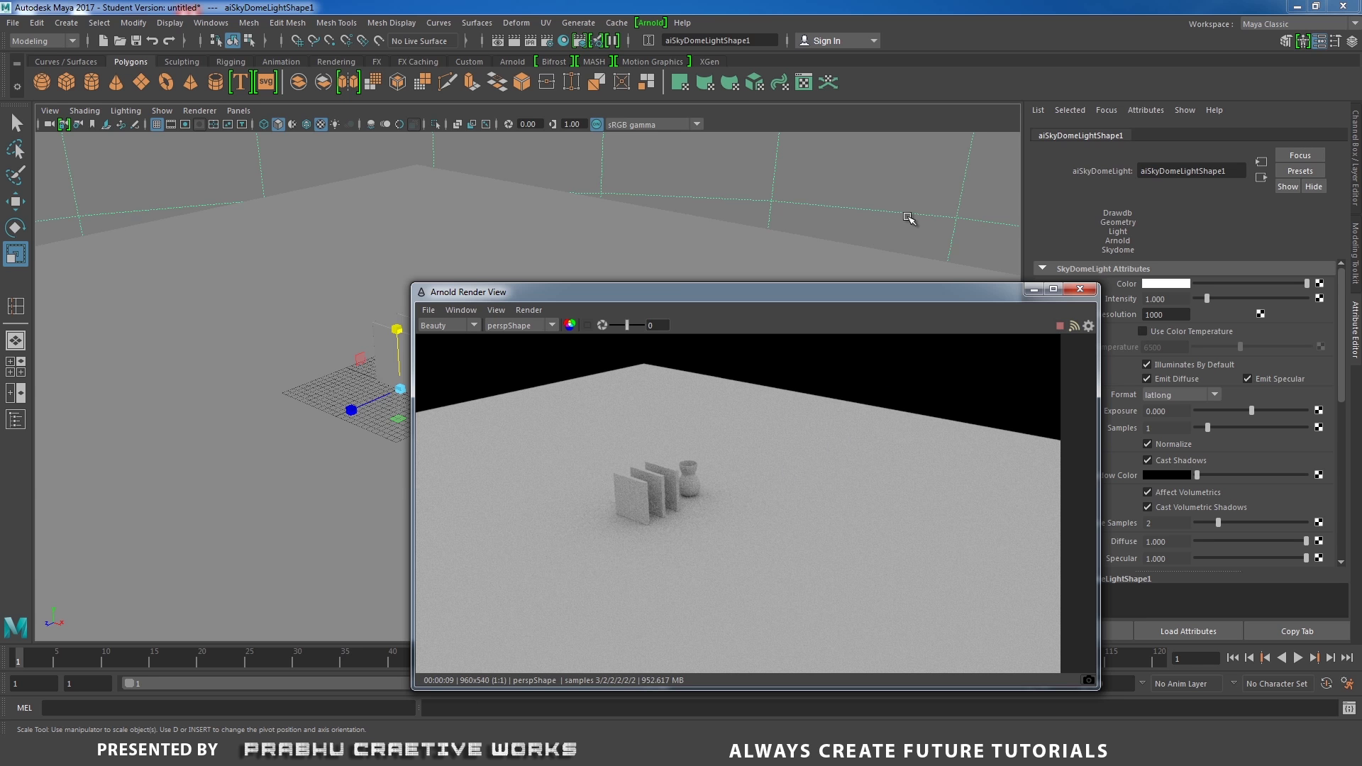
Step: Switch back to Maya, select the skydome light and connect a File texture to its Color attribute
{"action": "left_click_drag", "start_coordinate": [883, 247], "coordinate": [589, 257], "text": "alt"}
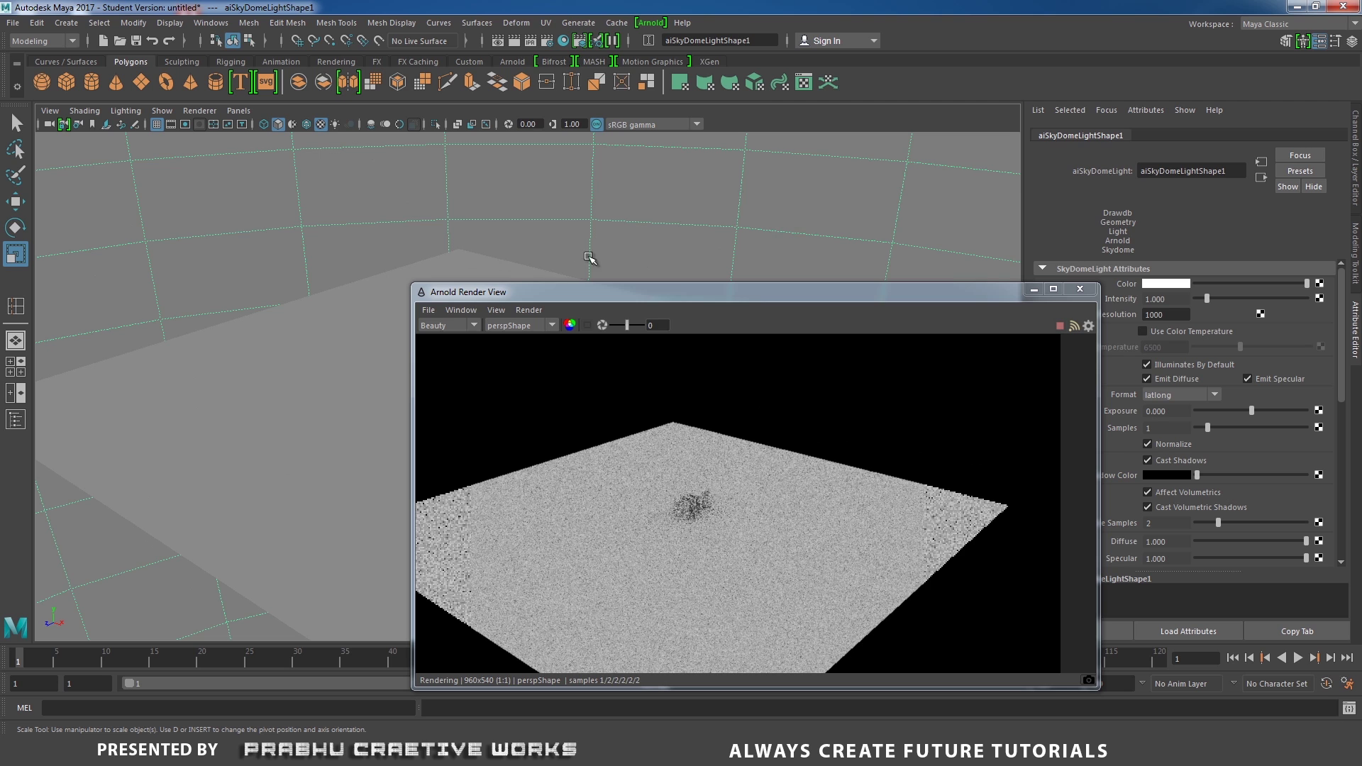
{"action": "left_click", "coordinate": [794, 212]}
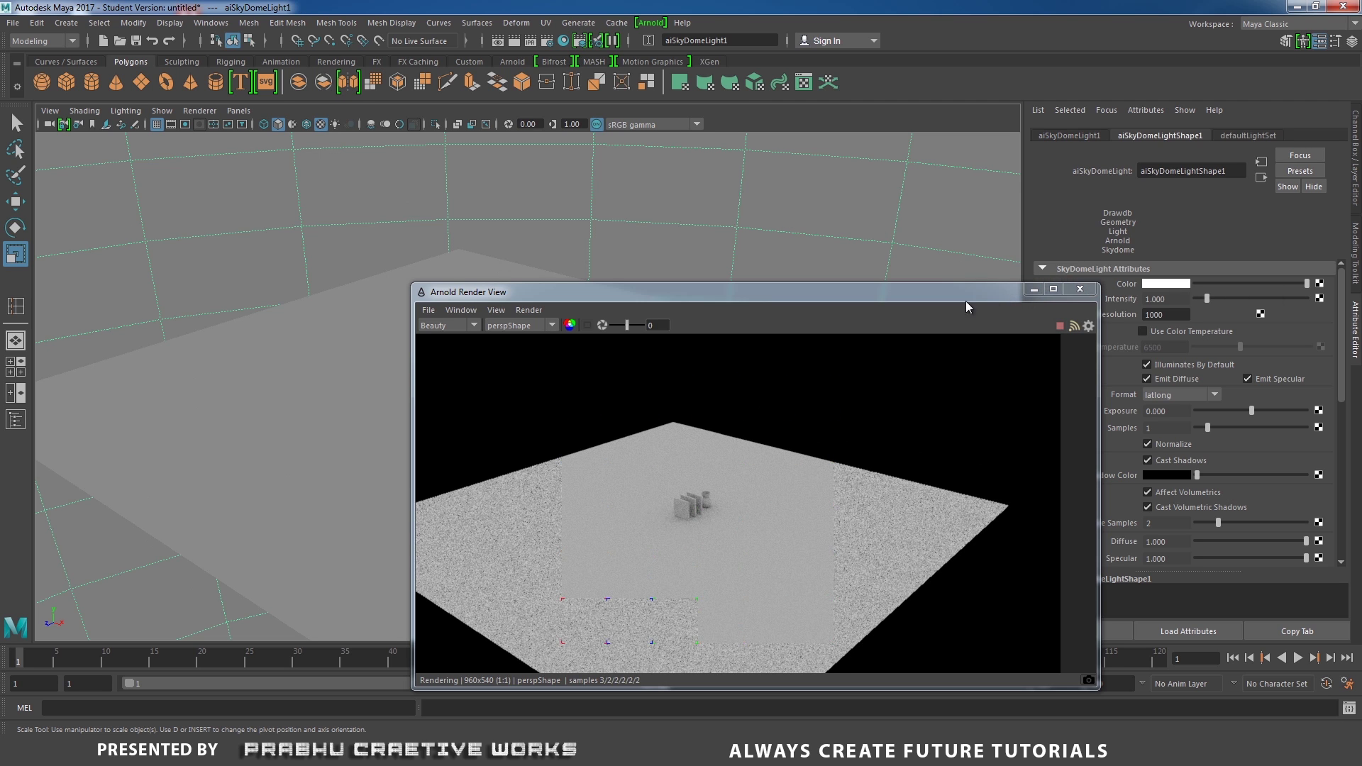
{"action": "left_click_drag", "start_coordinate": [965, 301], "coordinate": [726, 330]}
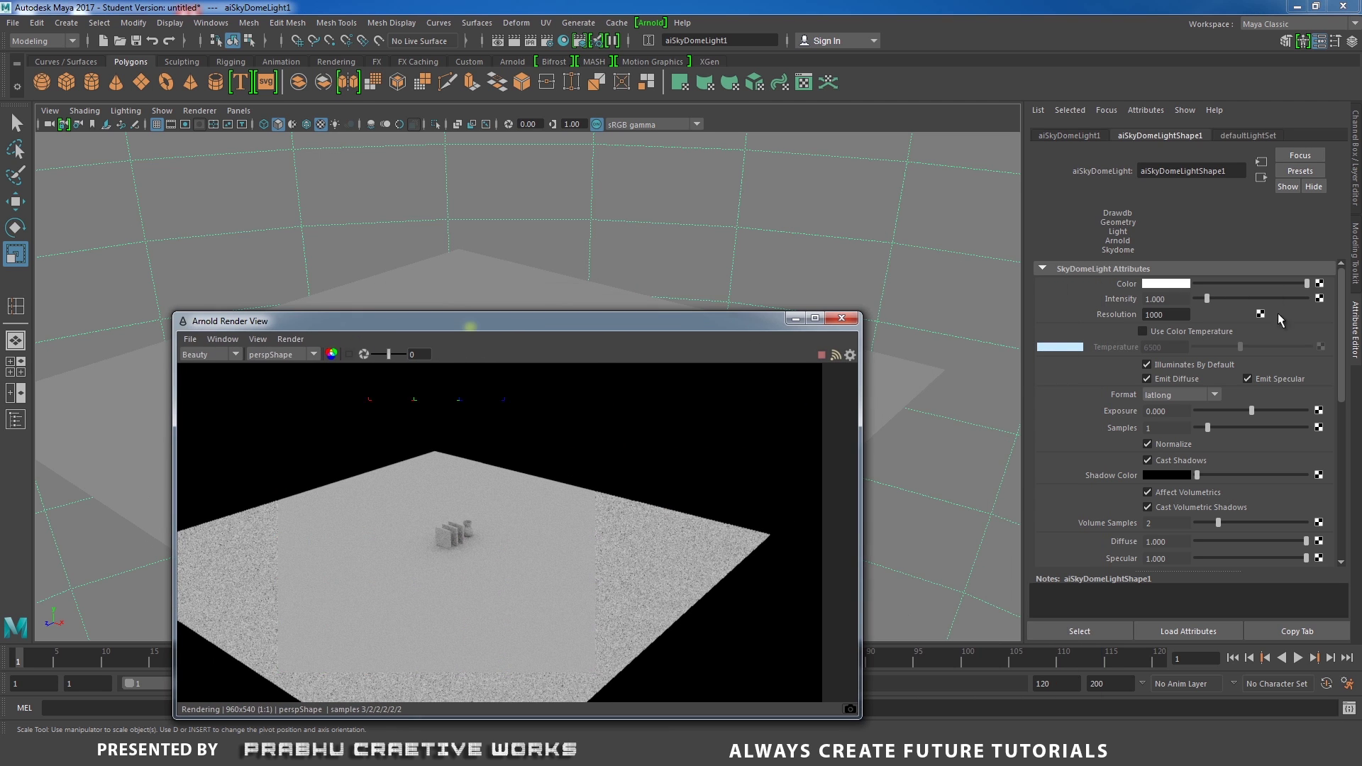
{"action": "left_click", "coordinate": [1319, 284]}
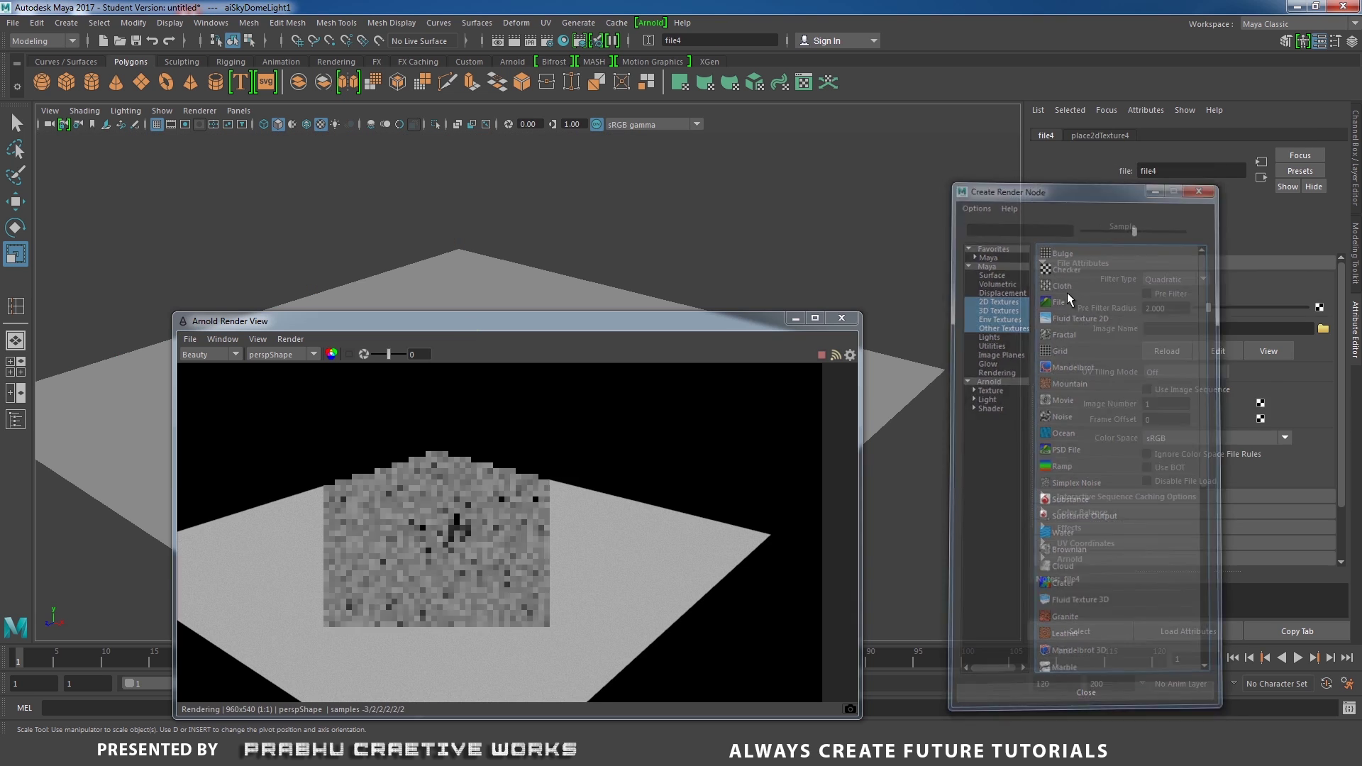
{"action": "left_click", "coordinate": [1066, 293]}
Step: Set the file texture's filter type to Off and load hdri_map.hdr from the Desktop as its image
{"action": "left_click", "coordinate": [1177, 279]}
{"action": "left_click", "coordinate": [1175, 292]}
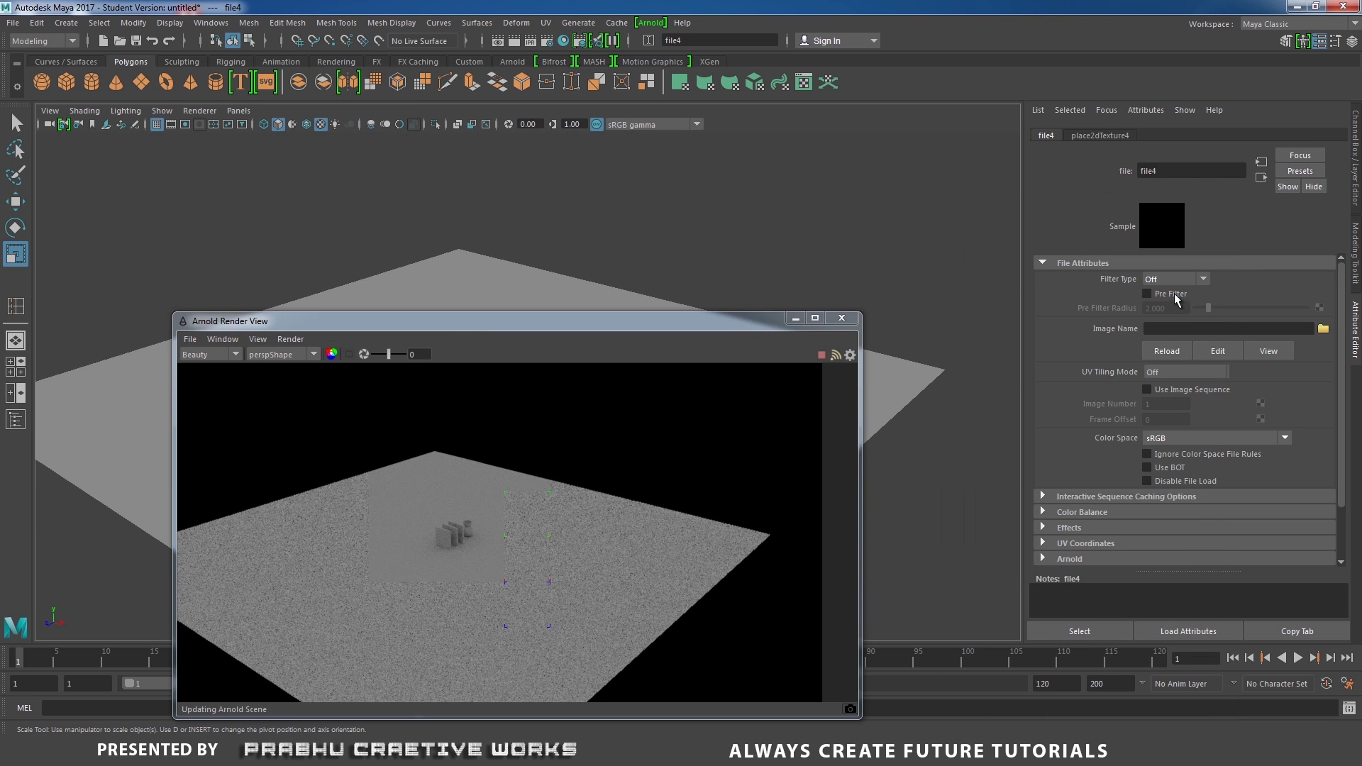
{"action": "left_click", "coordinate": [1323, 329]}
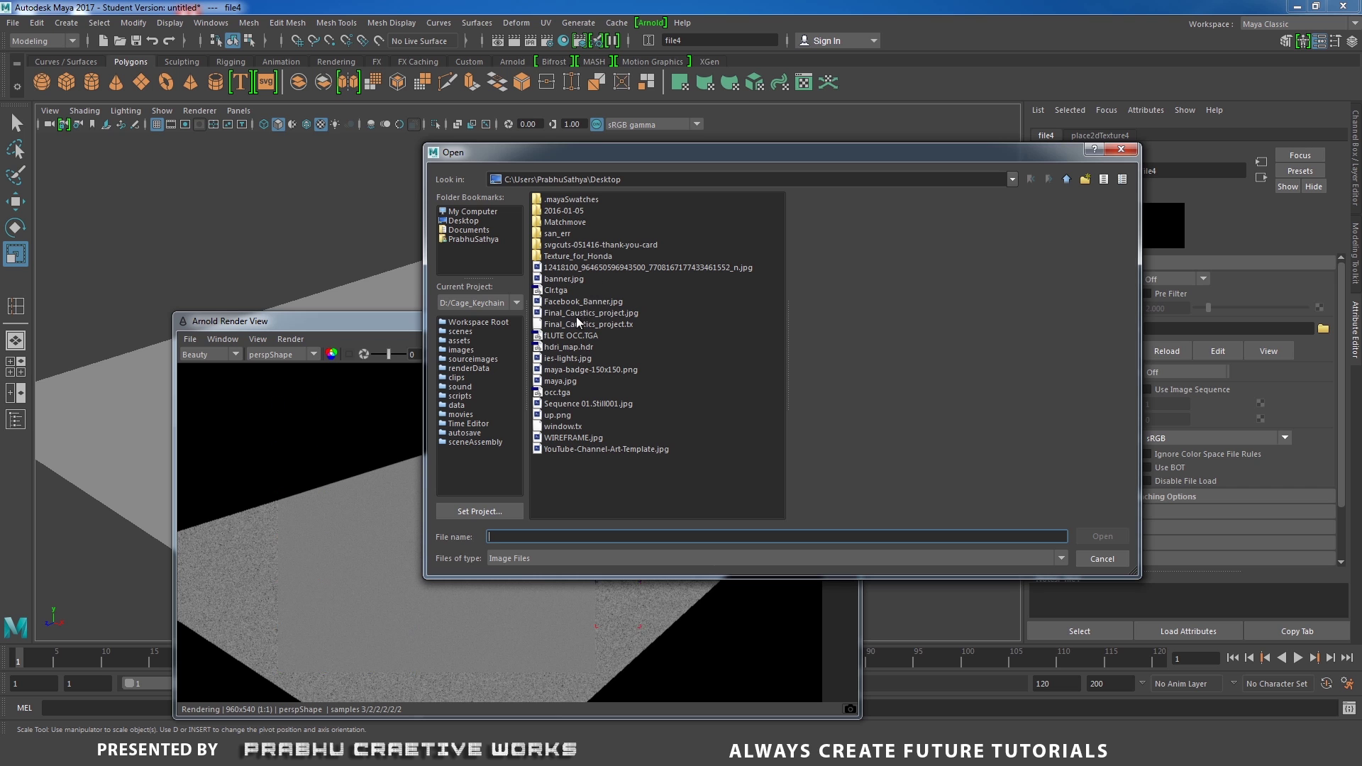
{"action": "left_click", "coordinate": [591, 348]}
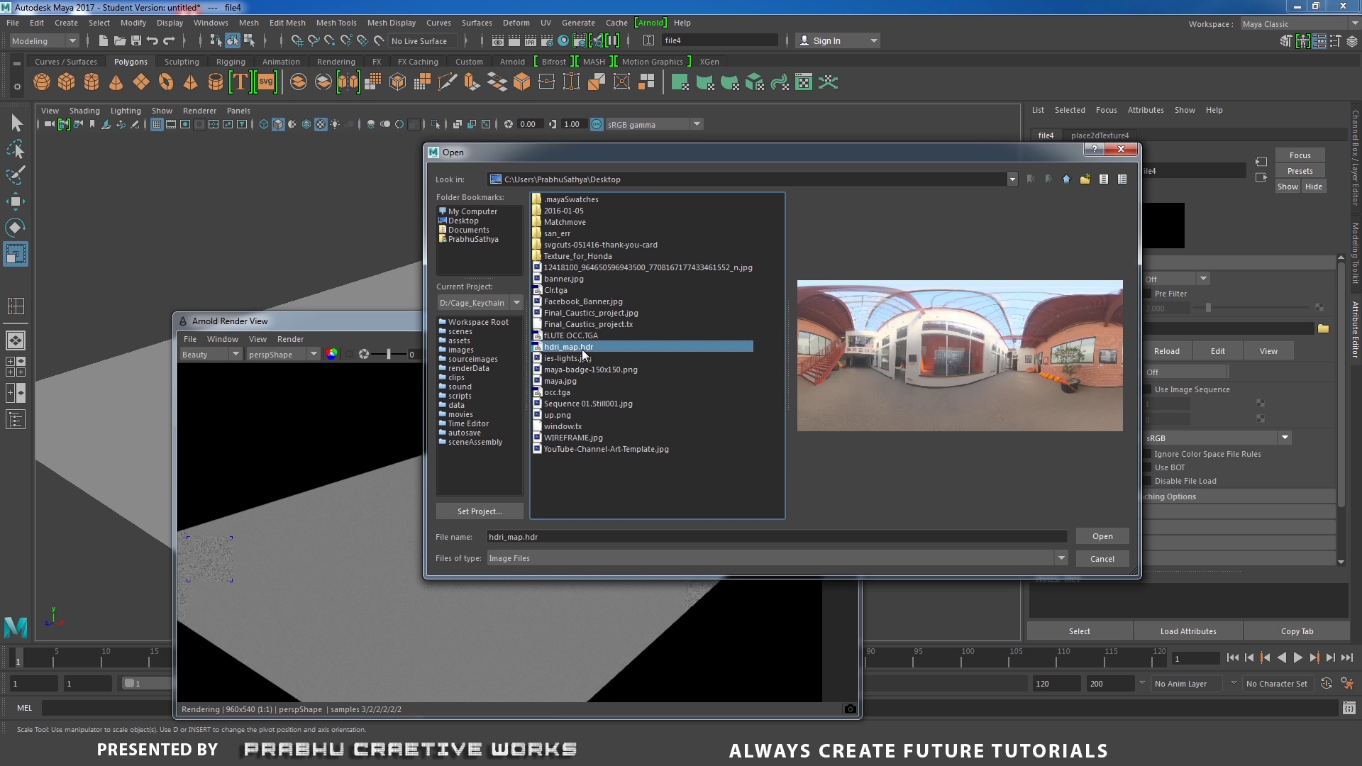
{"action": "double_click", "coordinate": [602, 346]}
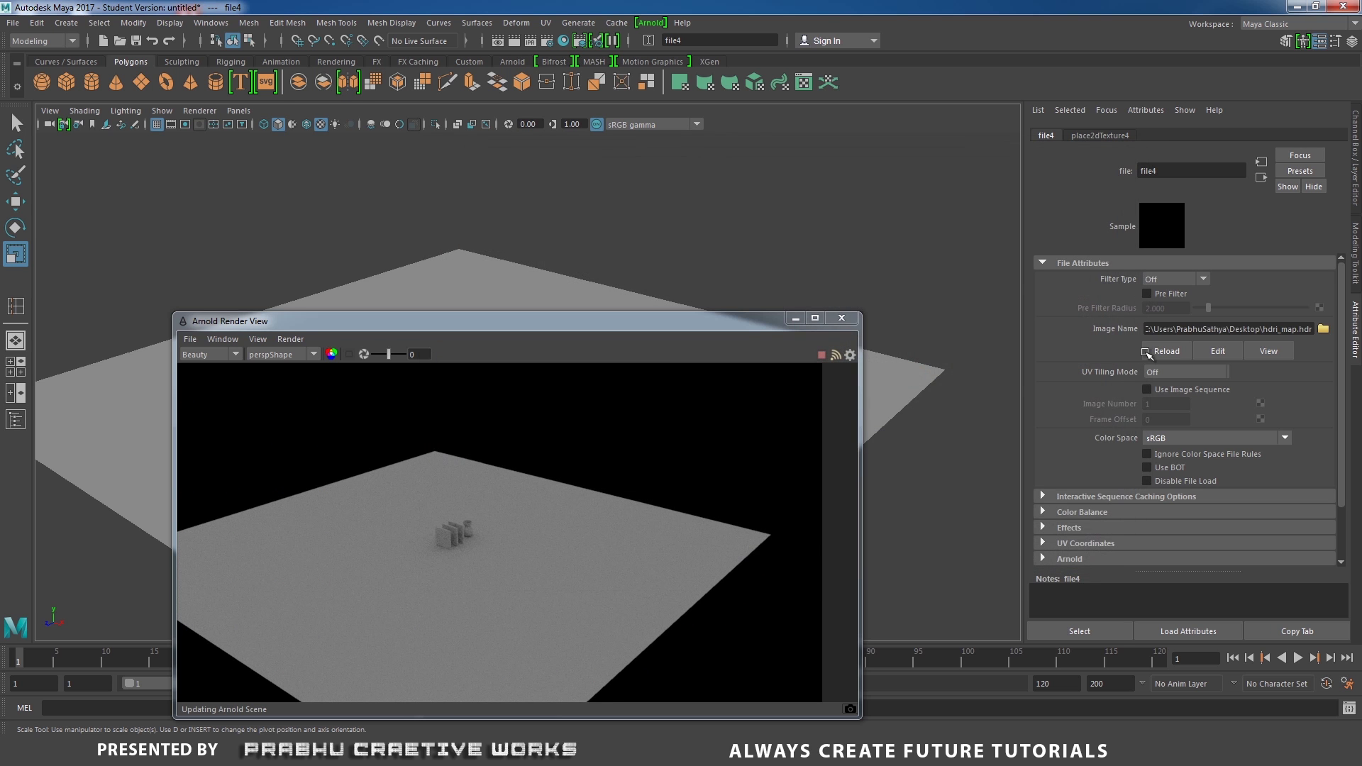
Step: Select the skydome light again and set its Resolution to 3000
{"action": "left_click", "coordinate": [856, 230]}
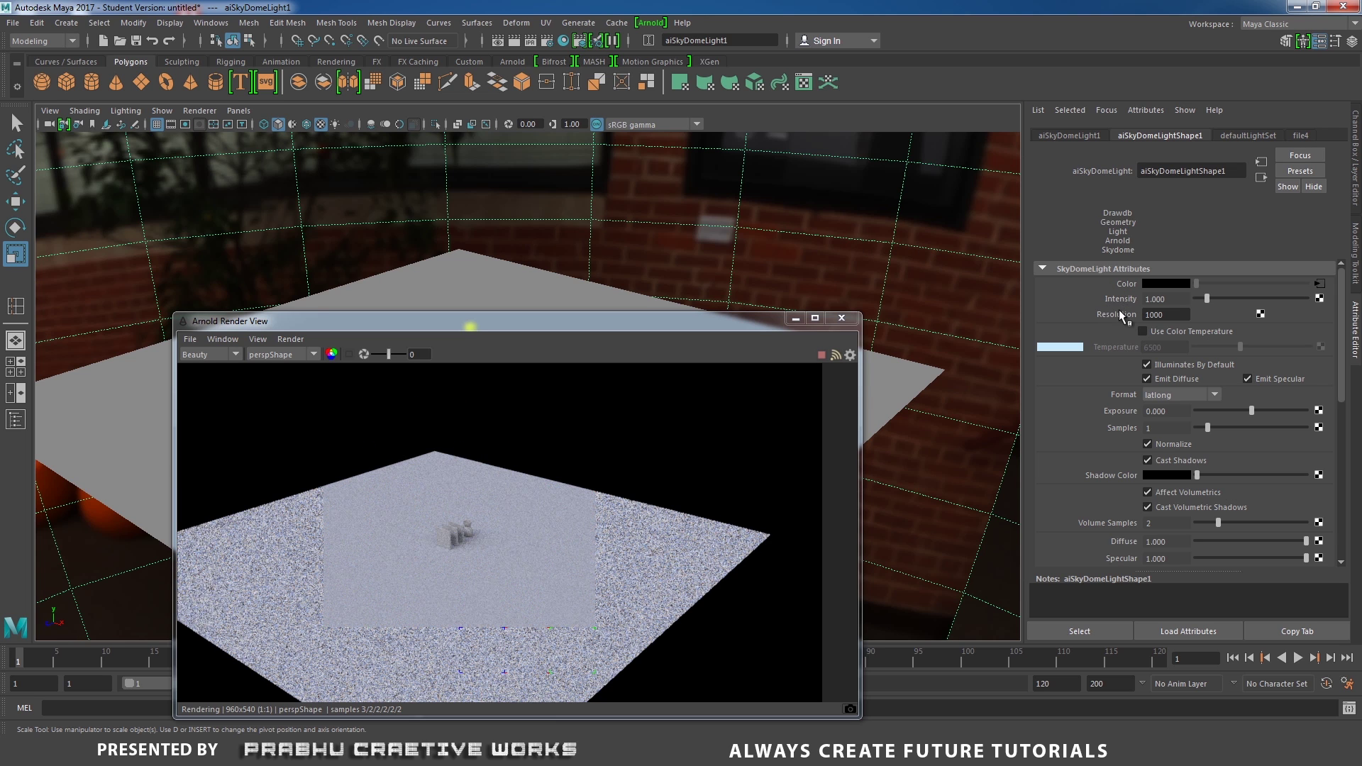
{"action": "double_click", "coordinate": [1170, 316]}
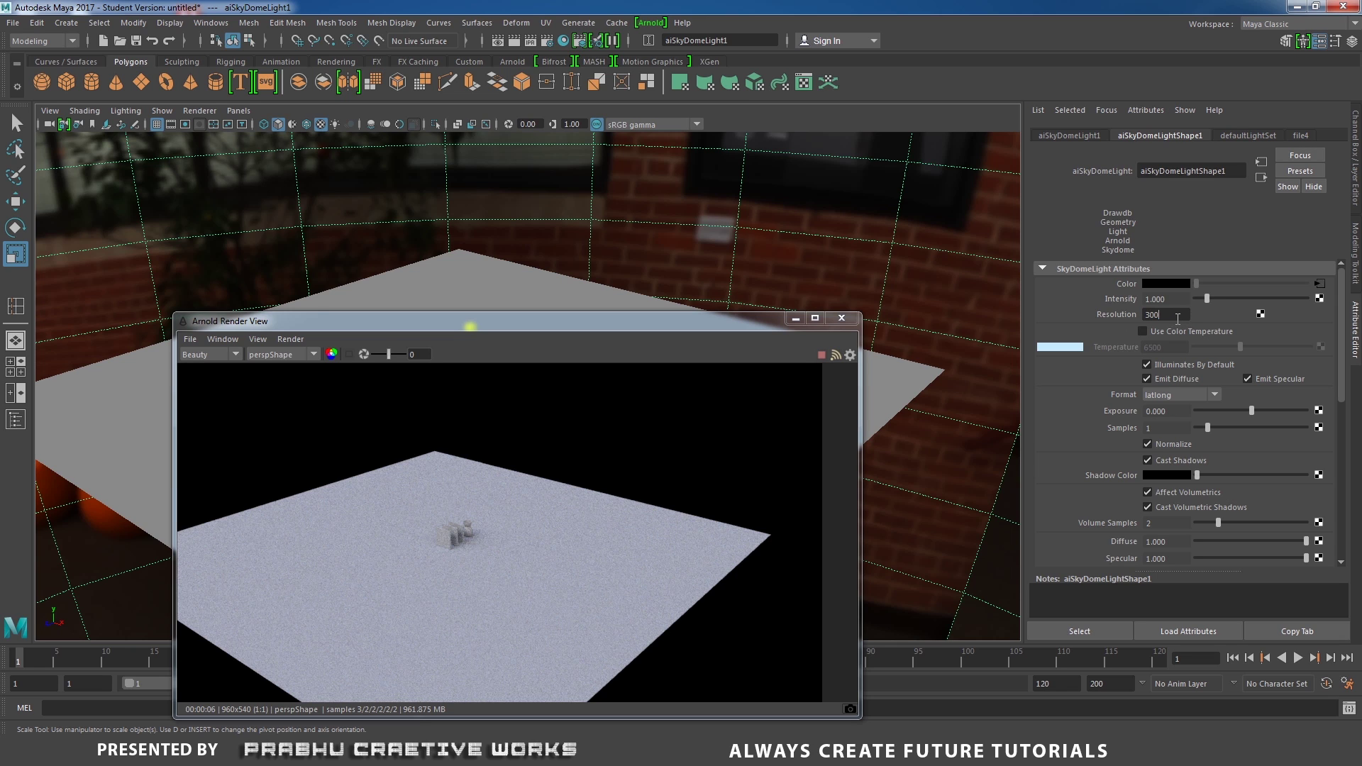
{"action": "key", "text": "Return"}
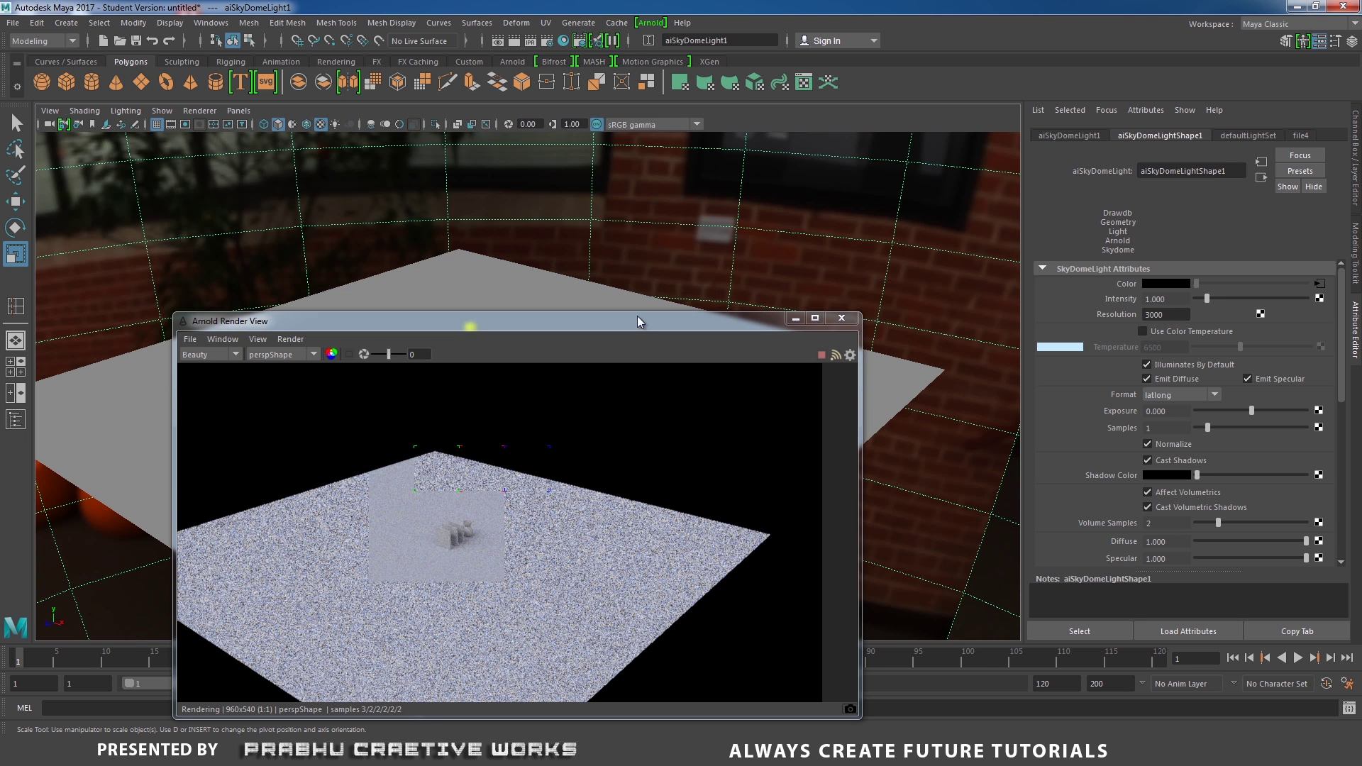
Step: Frame the panels and vase closely beside the render window and assign a new Arnold aiStandard material to the vase
{"action": "left_click_drag", "start_coordinate": [637, 321], "coordinate": [1181, 224]}
{"action": "scroll", "coordinate": [405, 387], "scroll_direction": "up", "scroll_amount": 5}
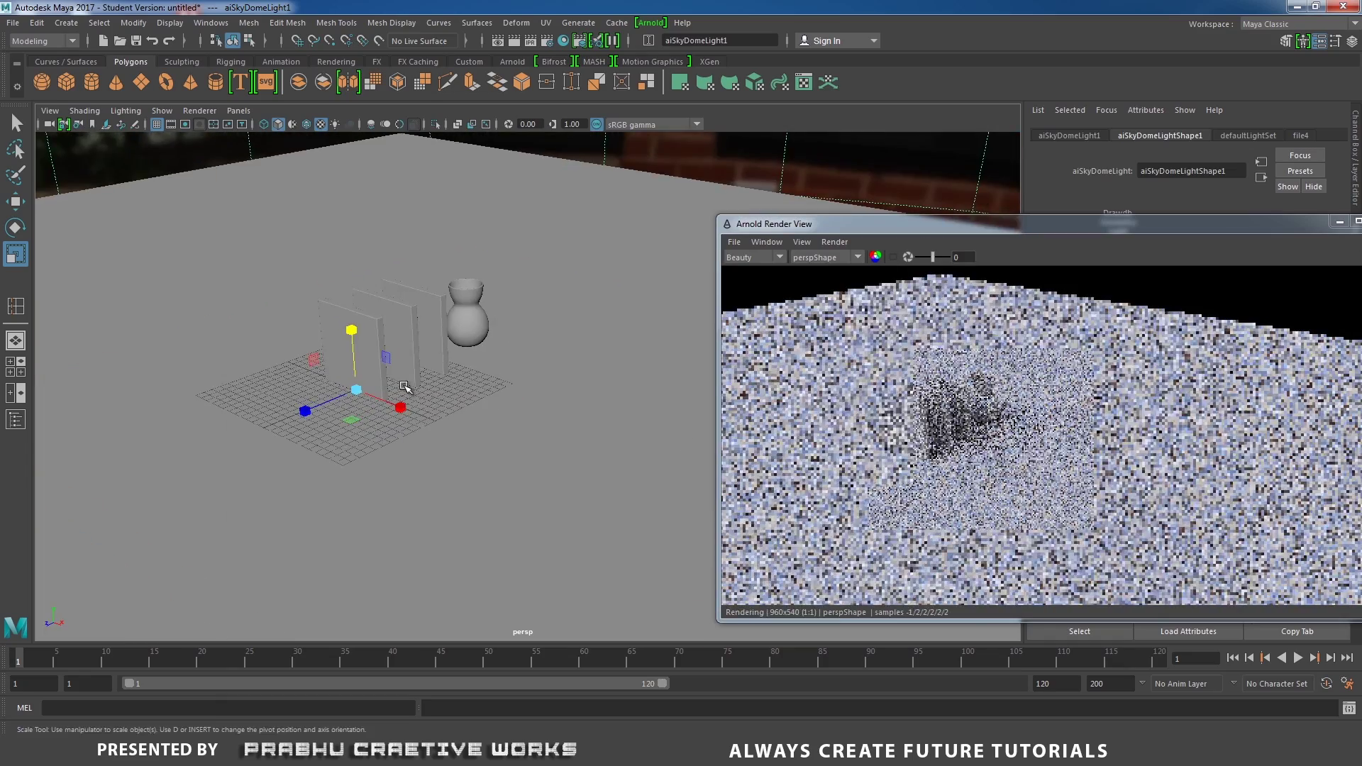
{"action": "scroll", "coordinate": [405, 387], "scroll_direction": "up", "scroll_amount": 8}
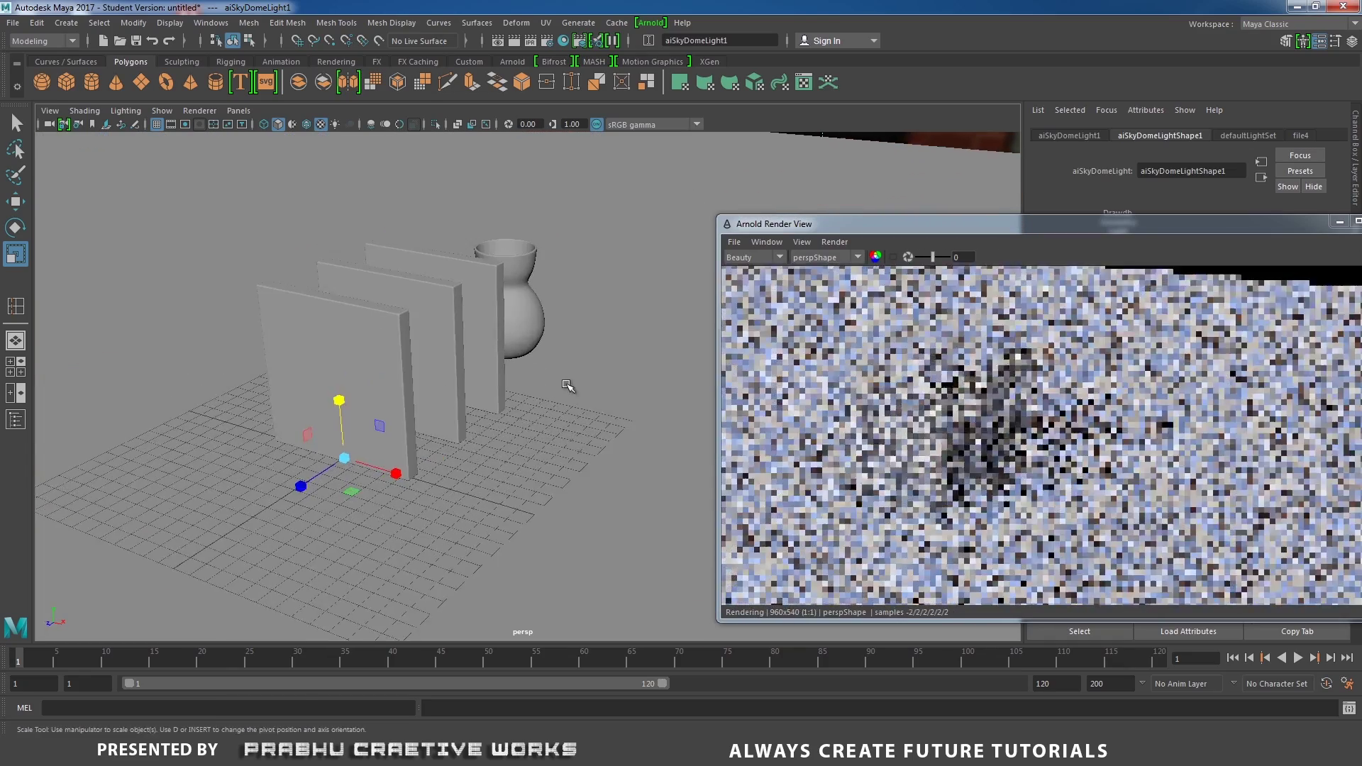
{"action": "middle_click_drag", "start_coordinate": [567, 385], "coordinate": [617, 395], "text": "alt"}
{"action": "scroll", "coordinate": [610, 397], "scroll_direction": "up", "scroll_amount": 4}
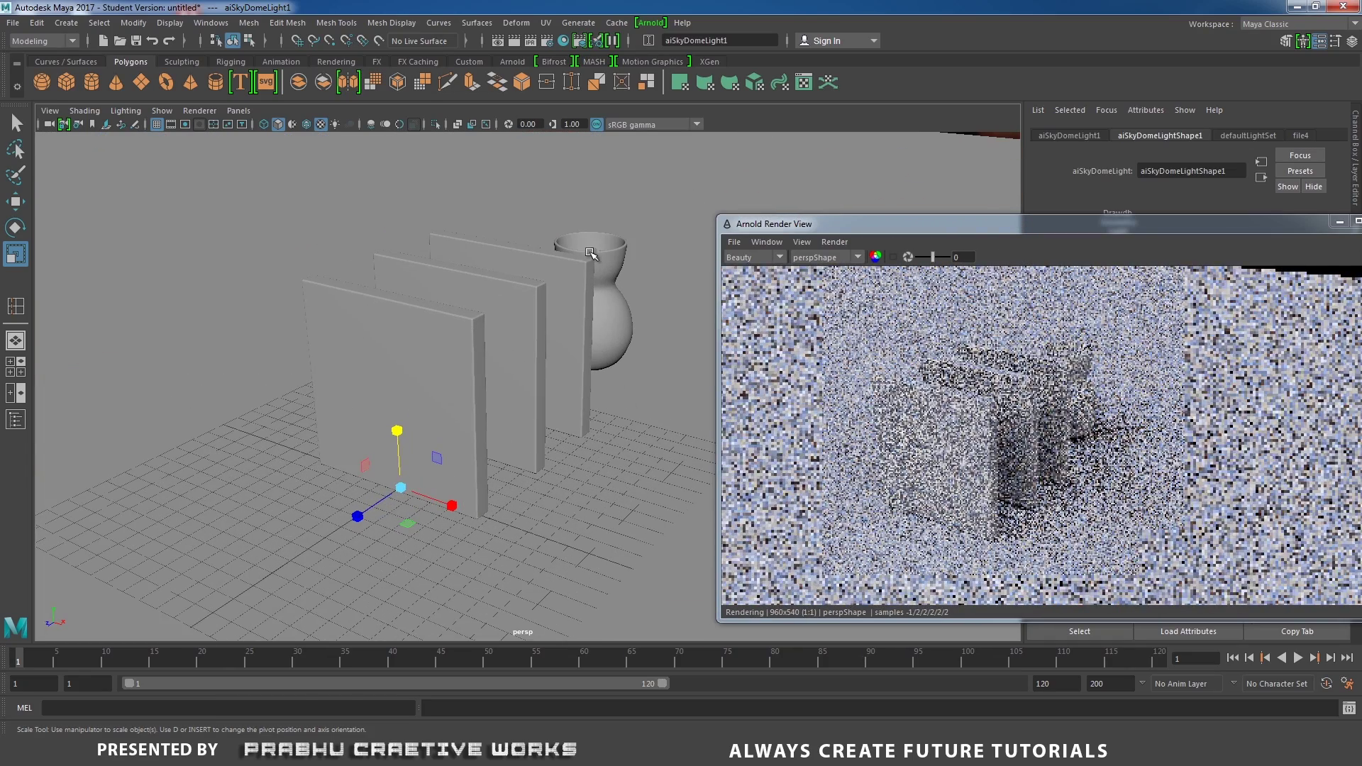
{"action": "left_click", "coordinate": [592, 256]}
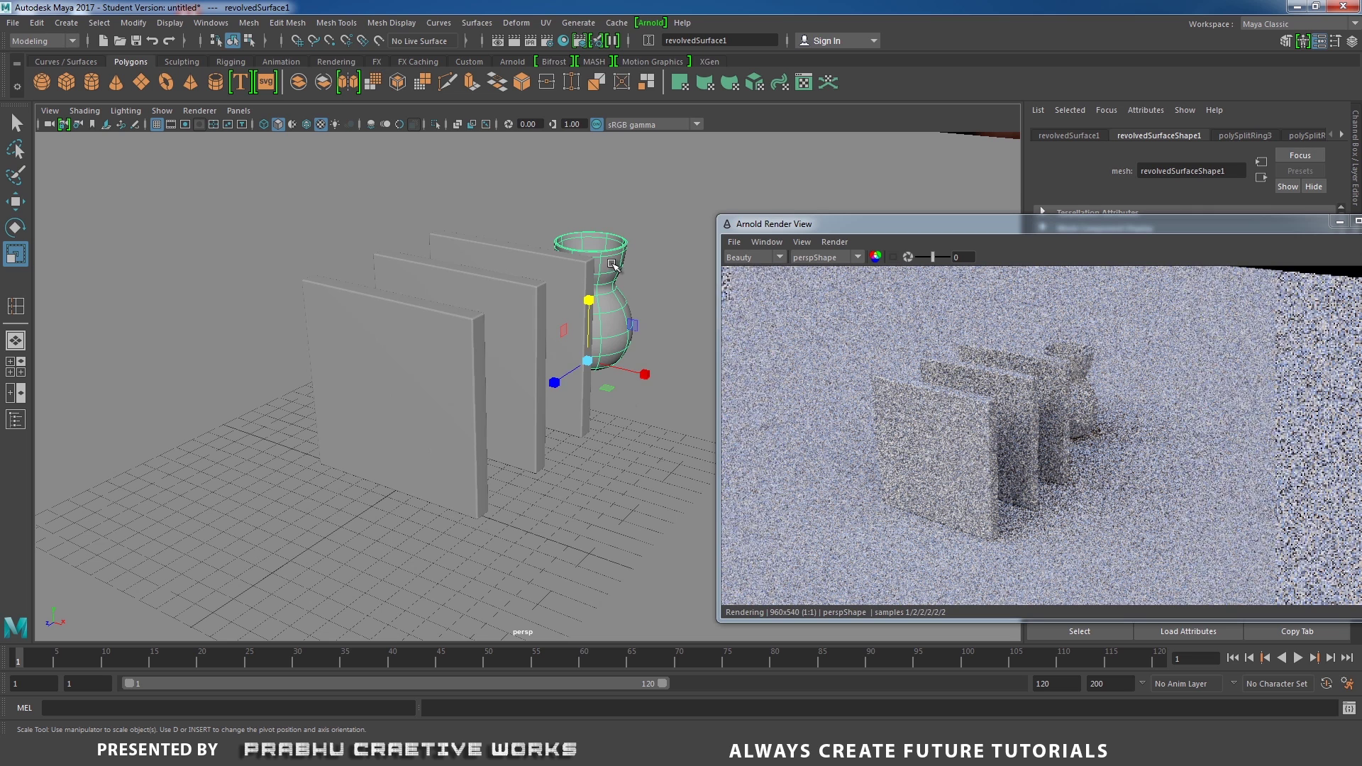
{"action": "right_click_drag", "start_coordinate": [611, 264], "coordinate": [635, 623]}
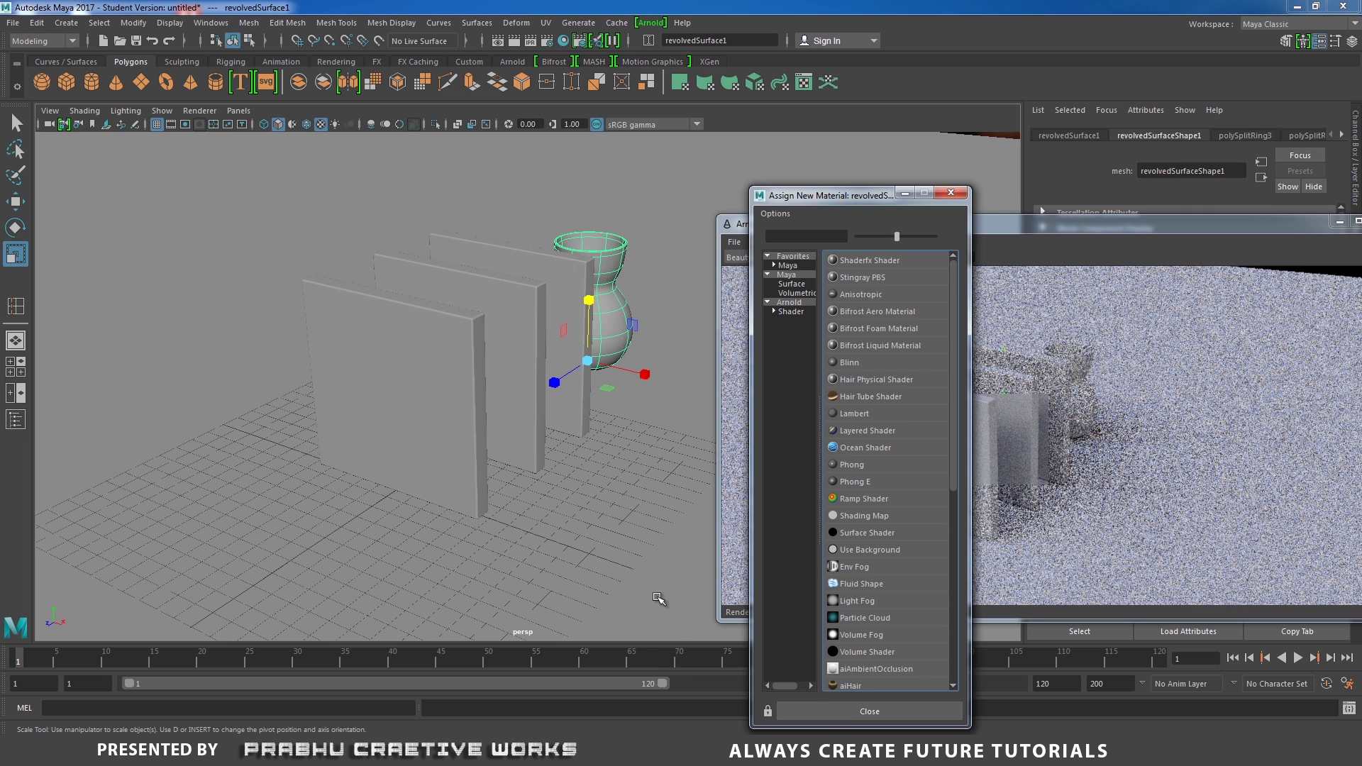
{"action": "left_click", "coordinate": [789, 302]}
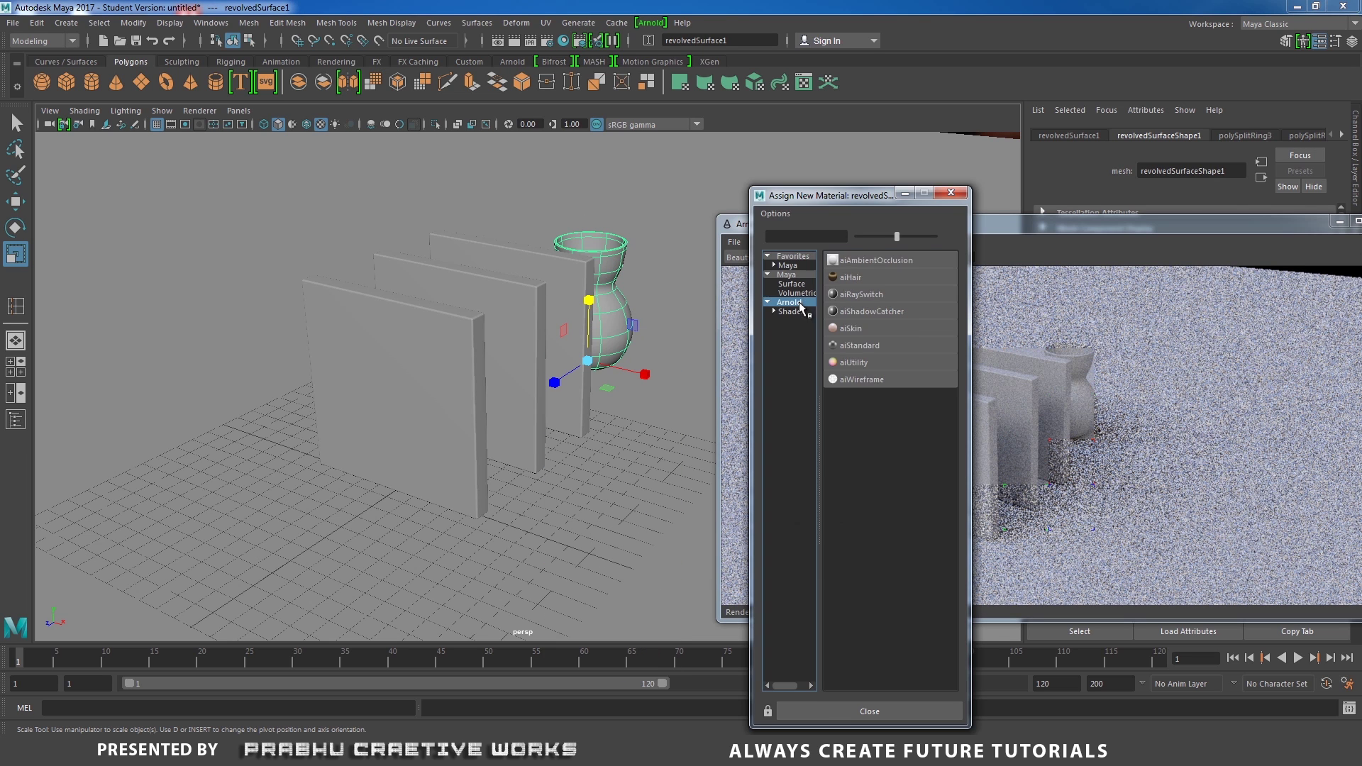
{"action": "left_click", "coordinate": [871, 345]}
Step: Set the vase material's Diffuse Color to a dark red, with the render window moved clear of the material attributes
{"action": "left_click_drag", "start_coordinate": [1118, 224], "coordinate": [339, 365]}
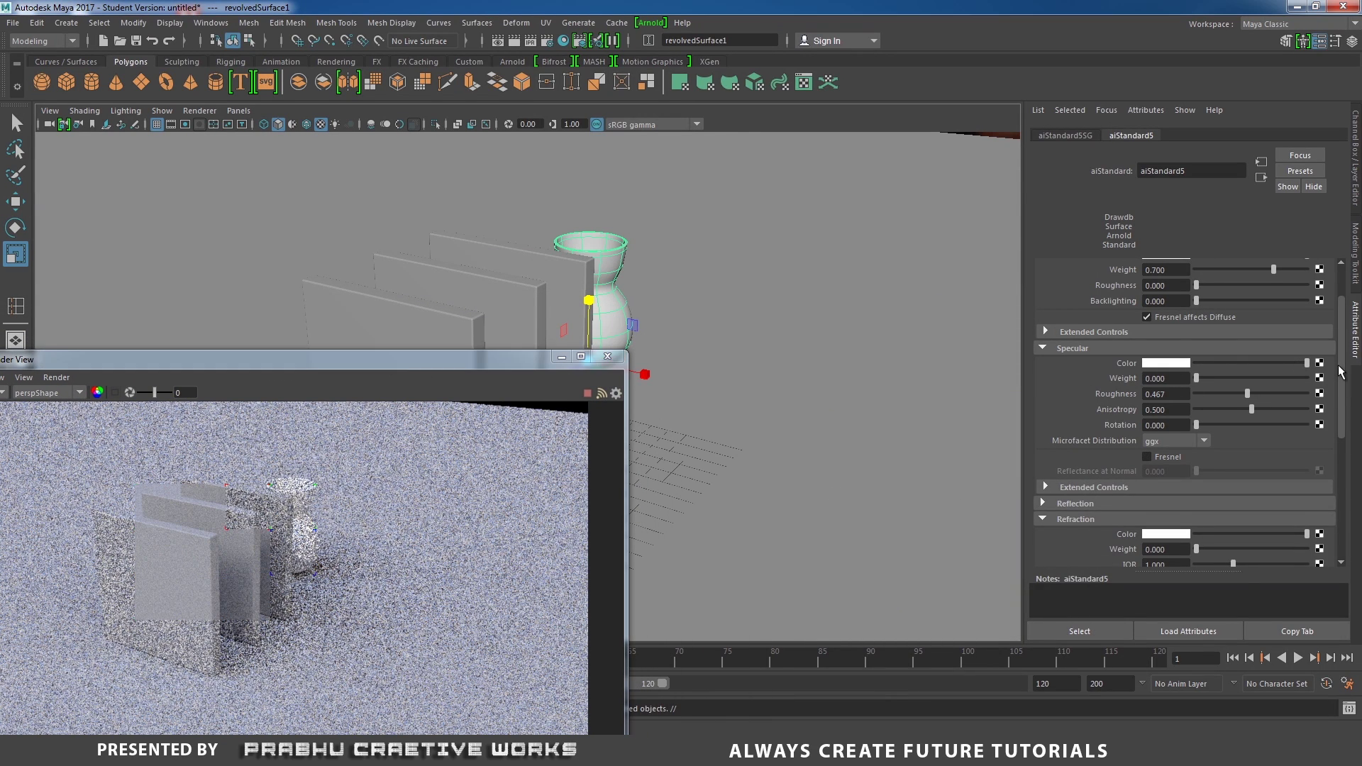
{"action": "scroll", "coordinate": [1340, 372], "scroll_direction": "up", "scroll_amount": 2}
{"action": "left_click", "coordinate": [1185, 315]}
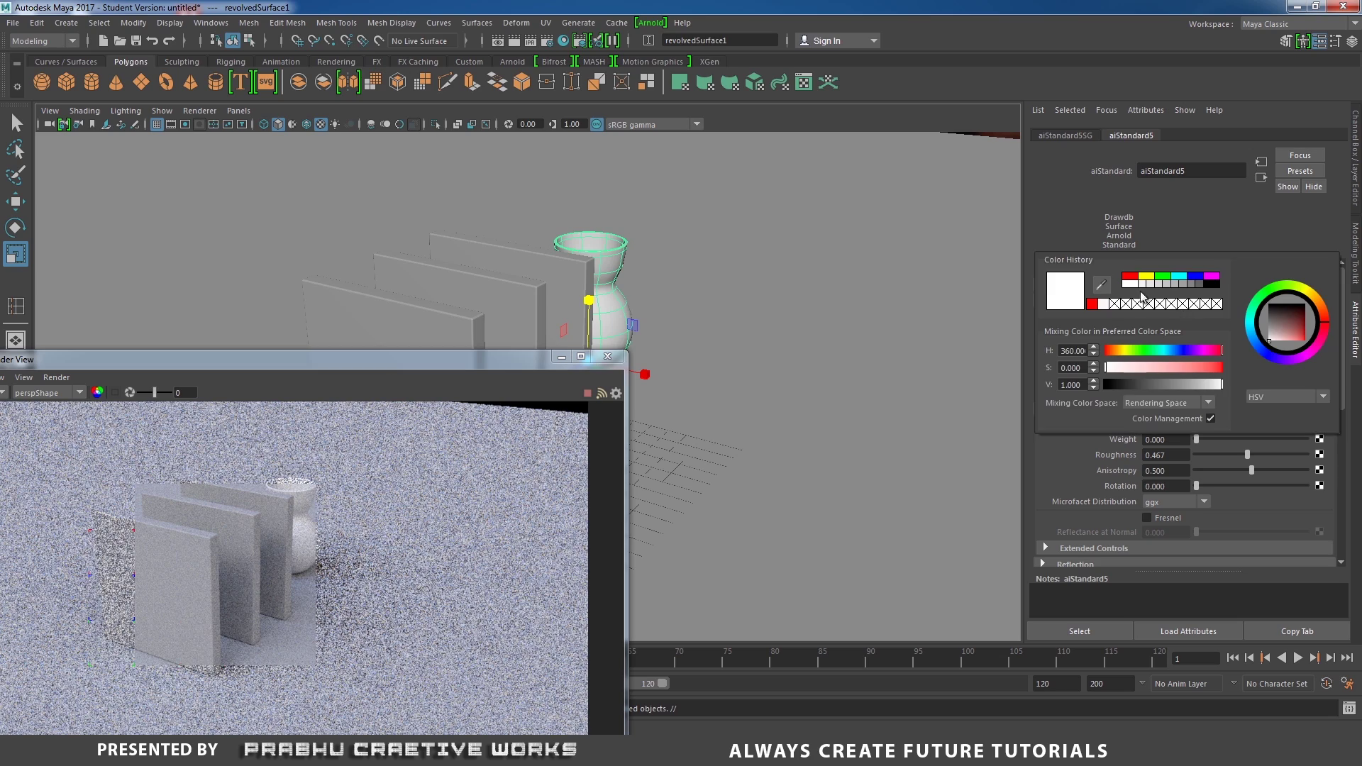
{"action": "left_click", "coordinate": [1291, 329]}
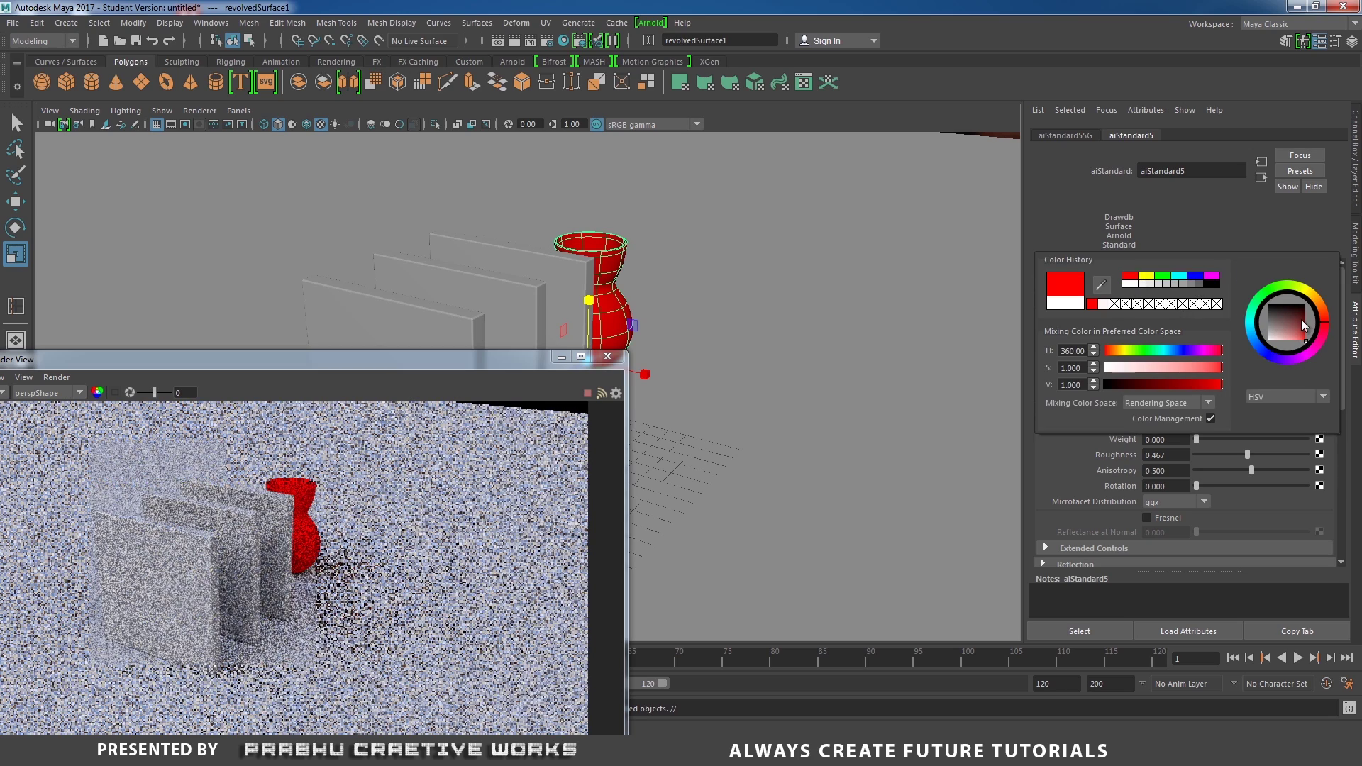
{"action": "left_click_drag", "start_coordinate": [1301, 320], "coordinate": [1304, 329]}
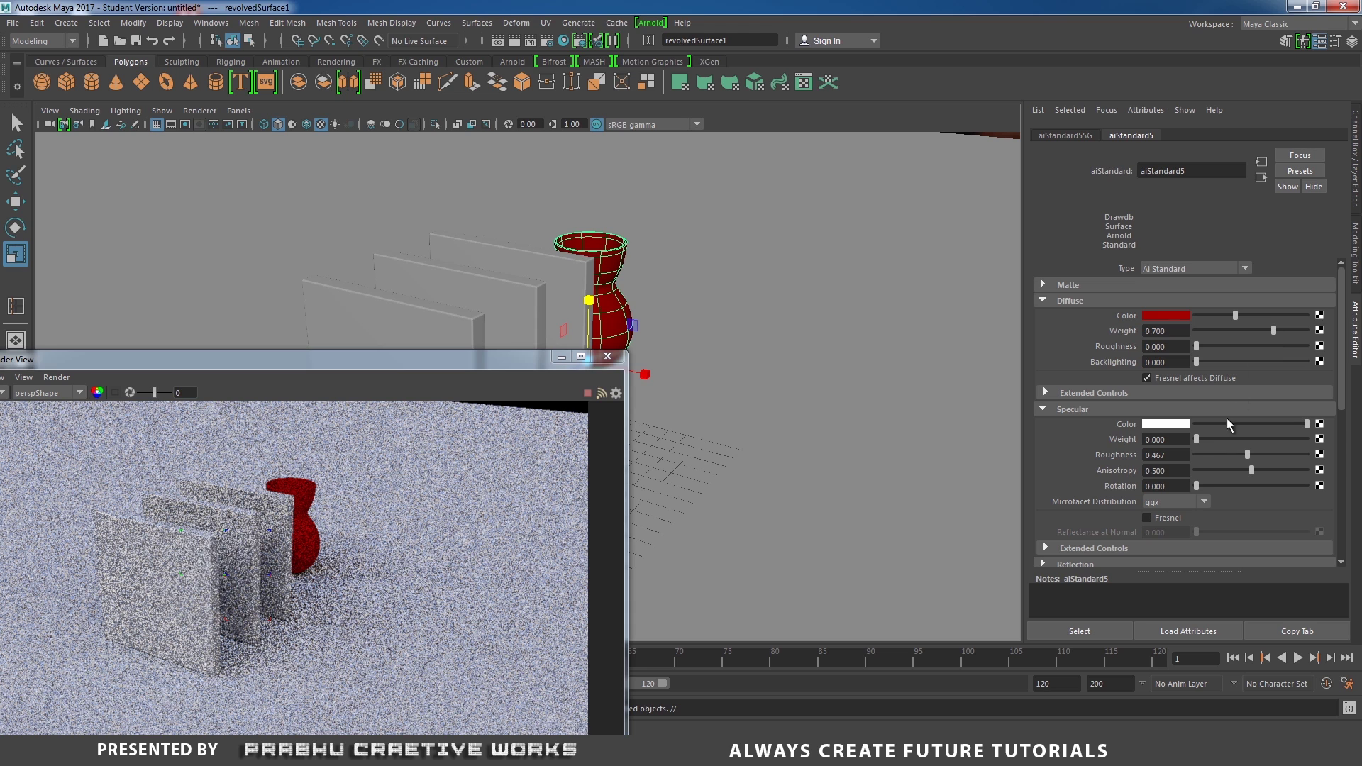
Step: Set the vase material's Specular Weight to 0.5 and its Specular Roughness to 0.1
{"action": "double_click", "coordinate": [1156, 439]}
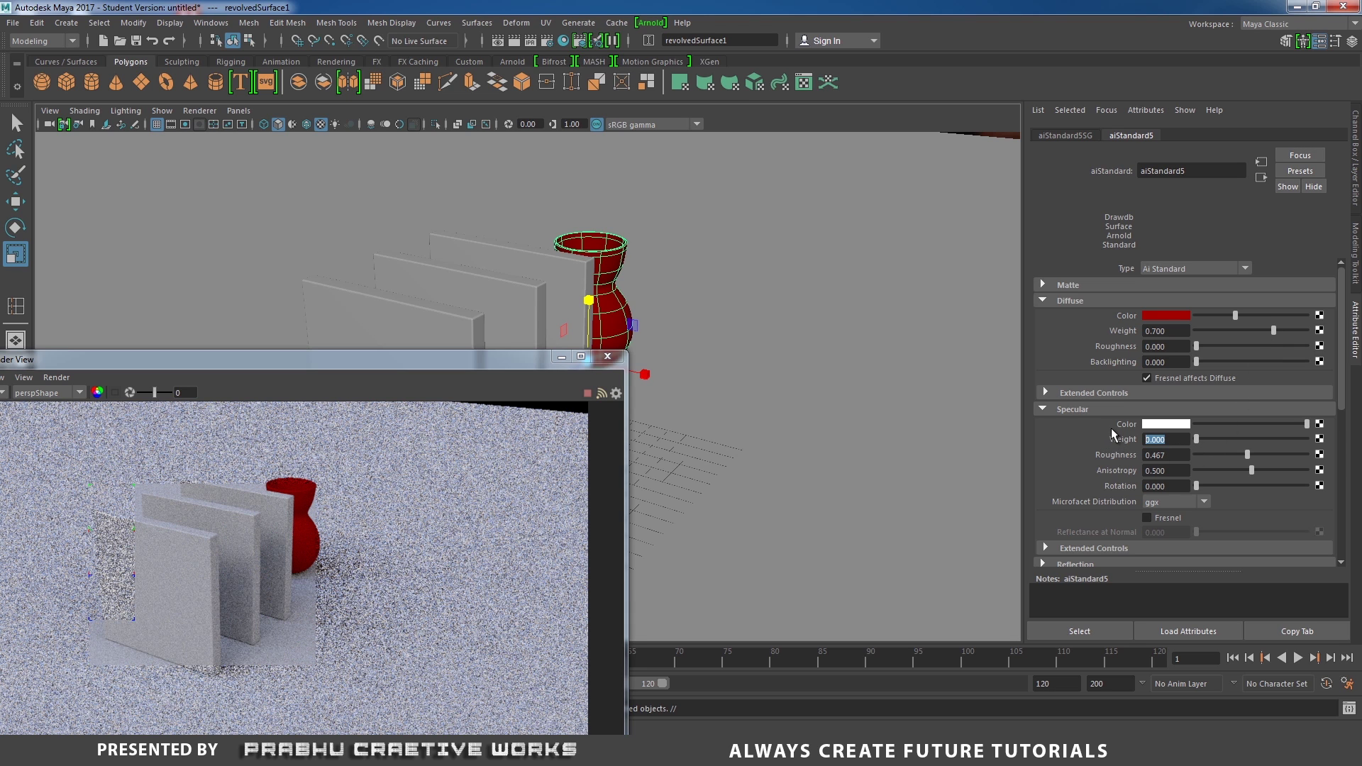
{"action": "type", "text": "0.5"}
{"action": "key", "text": "Return"}
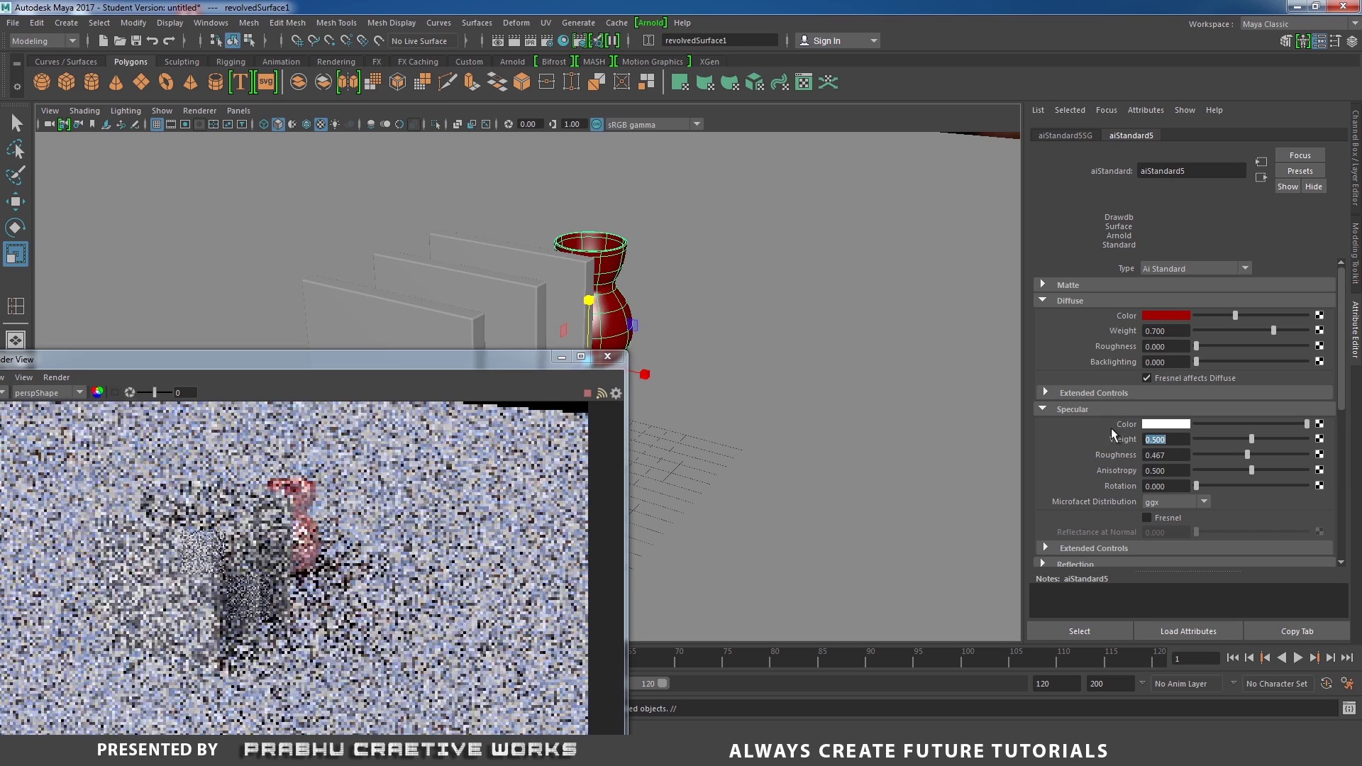
{"action": "left_click", "coordinate": [1182, 455]}
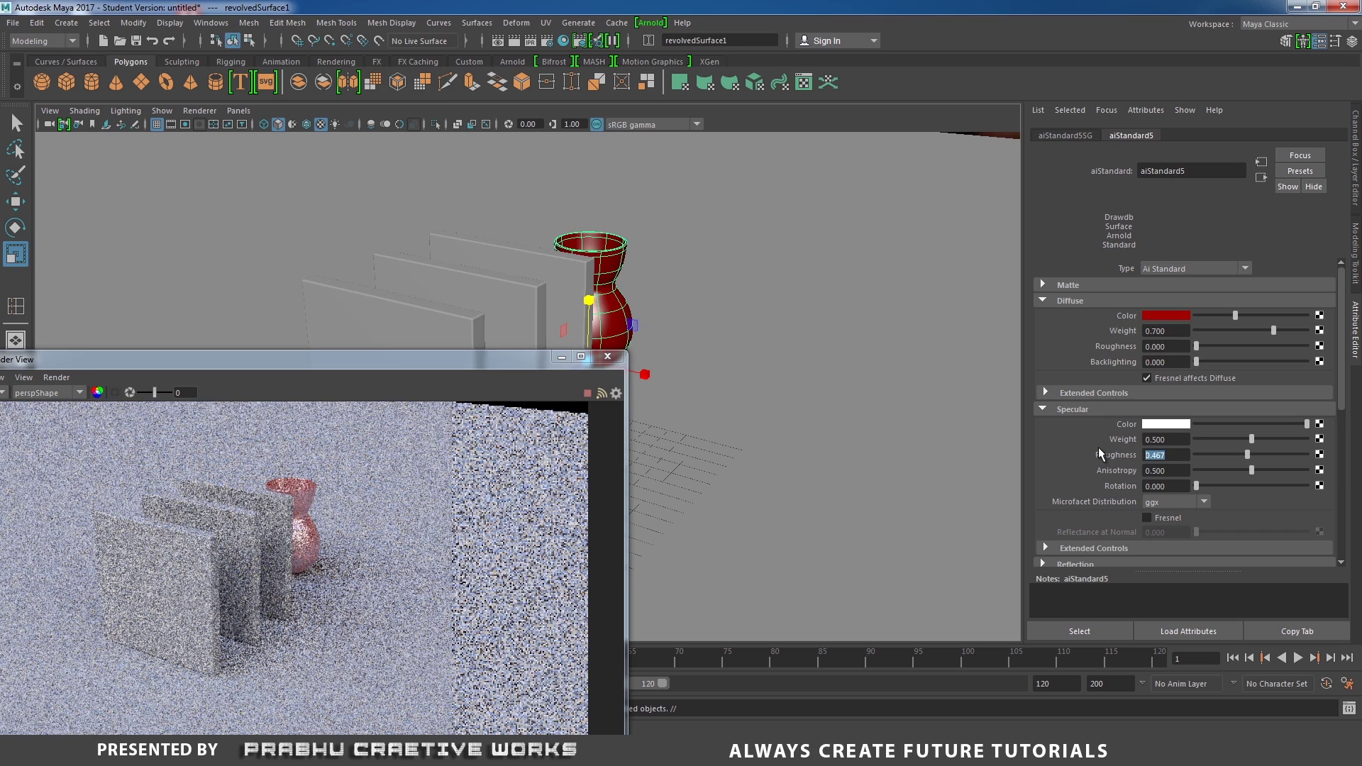
{"action": "type", "text": "0.1"}
{"action": "key", "text": "Return"}
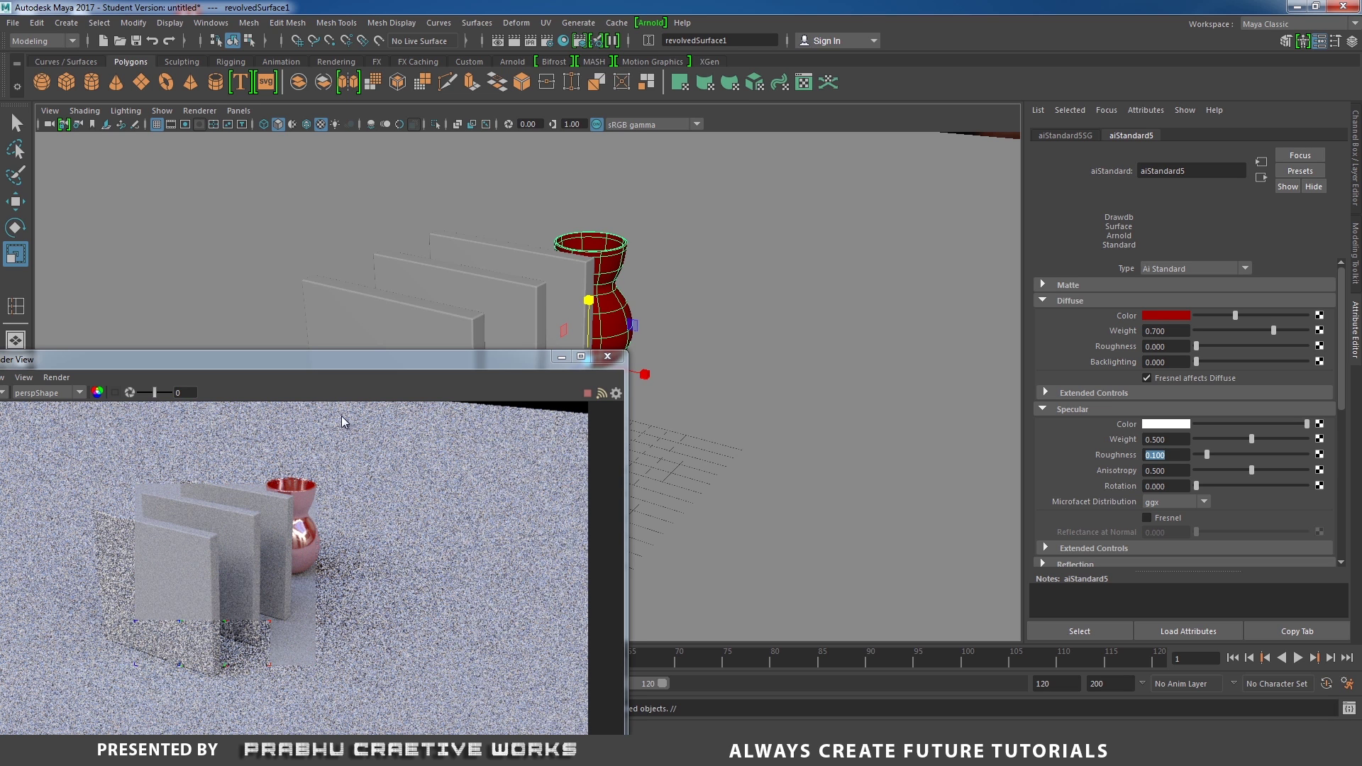
Step: Select all three upright panels together and assign them a new Arnold aiStandard material
{"action": "left_click_drag", "start_coordinate": [499, 359], "coordinate": [1111, 295]}
{"action": "left_click", "coordinate": [454, 326]}
{"action": "left_click", "coordinate": [497, 291]}
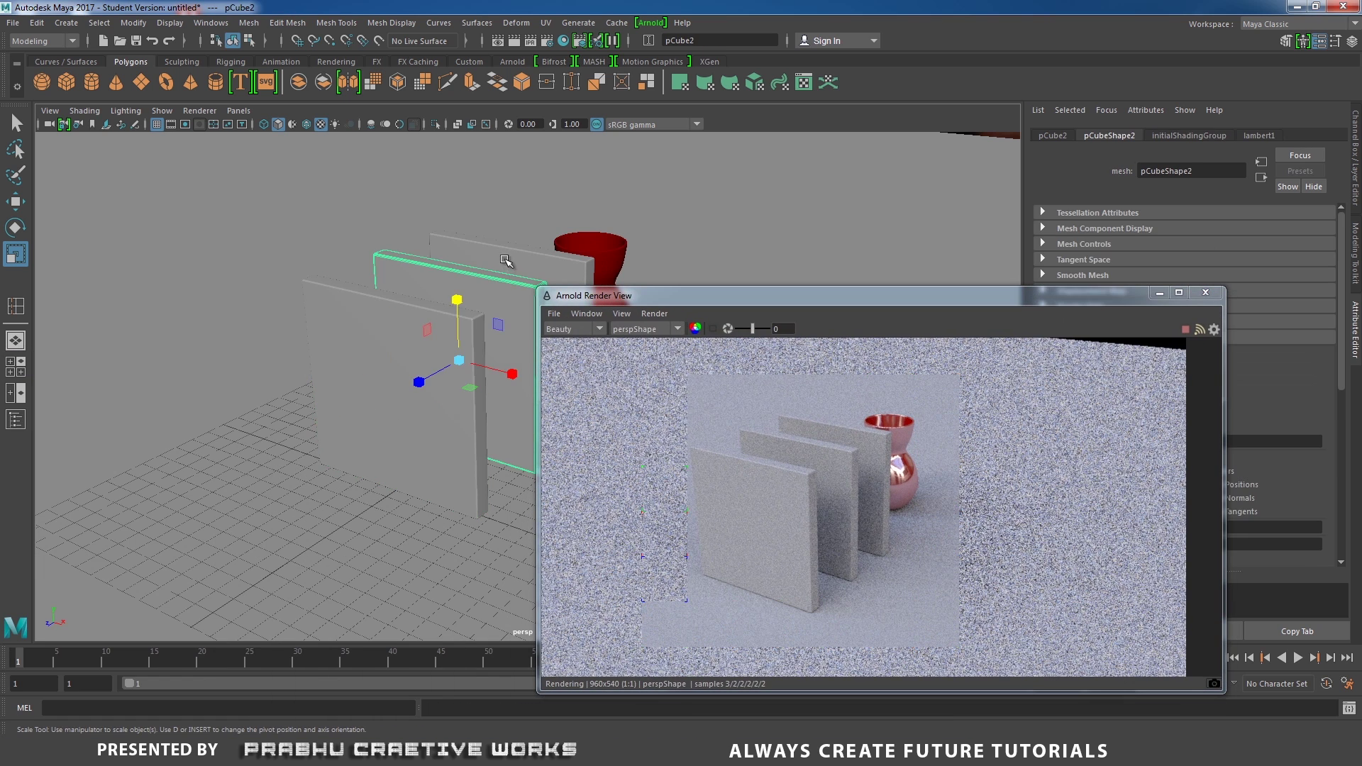
{"action": "left_click", "coordinate": [501, 252]}
{"action": "left_click", "coordinate": [450, 298]}
{"action": "left_click", "coordinate": [483, 265]}
{"action": "left_click", "coordinate": [489, 257]}
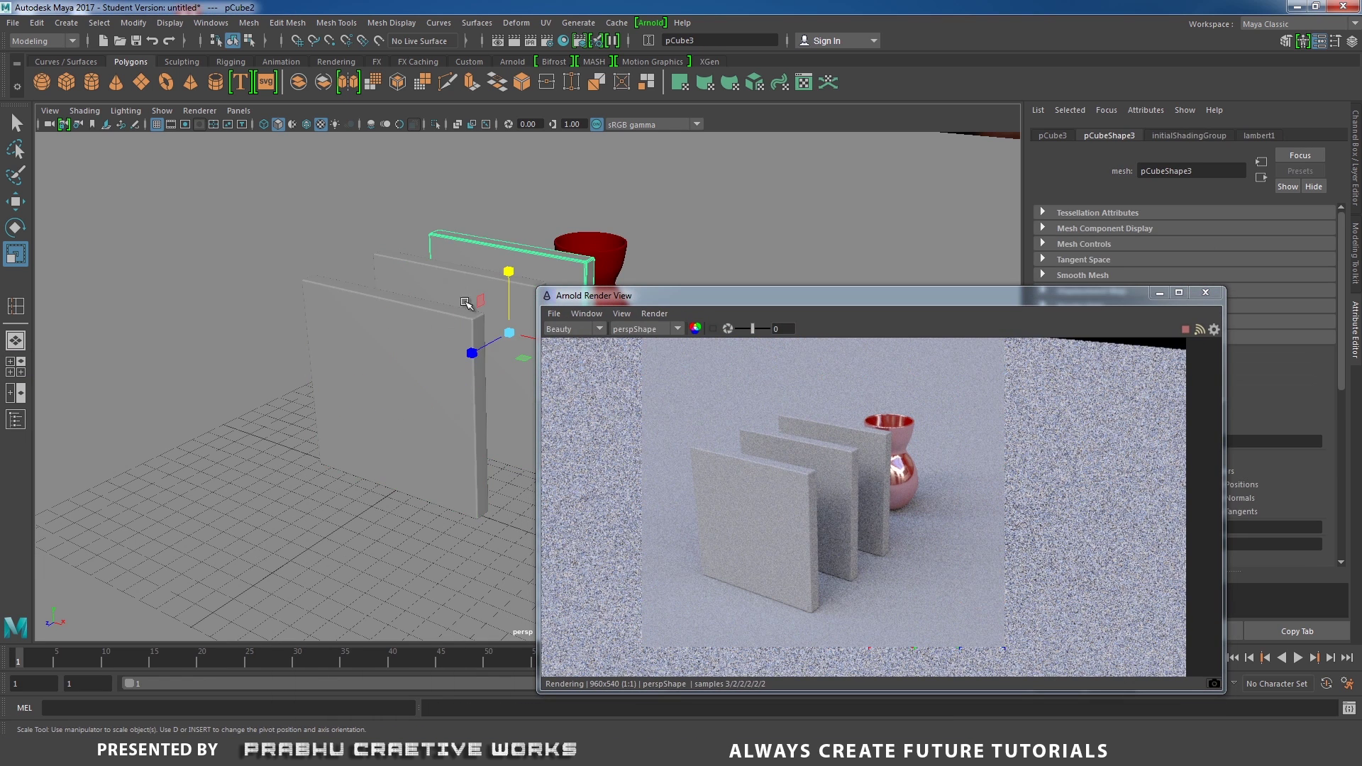
{"action": "left_click", "coordinate": [464, 315]}
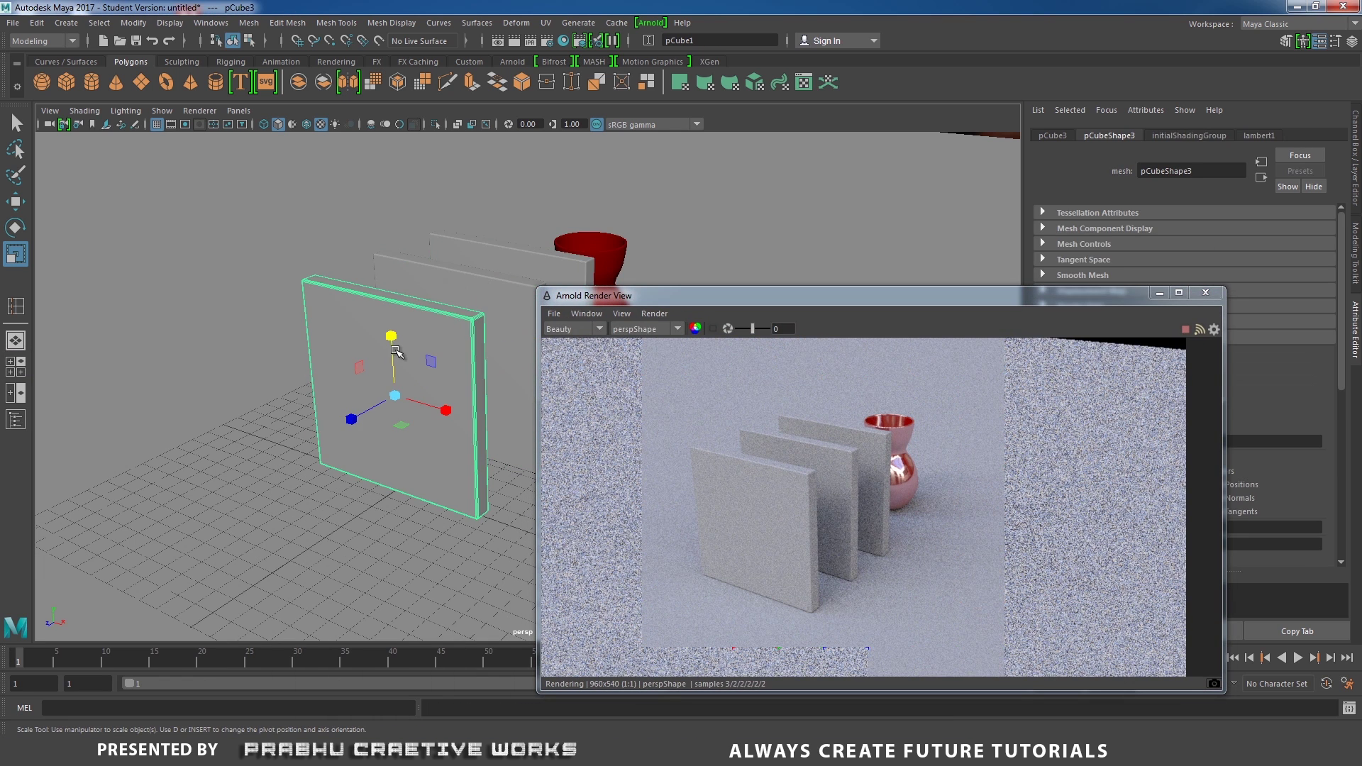
{"action": "left_click", "coordinate": [470, 267]}
{"action": "left_click", "coordinate": [489, 244]}
{"action": "right_click_drag", "start_coordinate": [434, 282], "coordinate": [426, 643]}
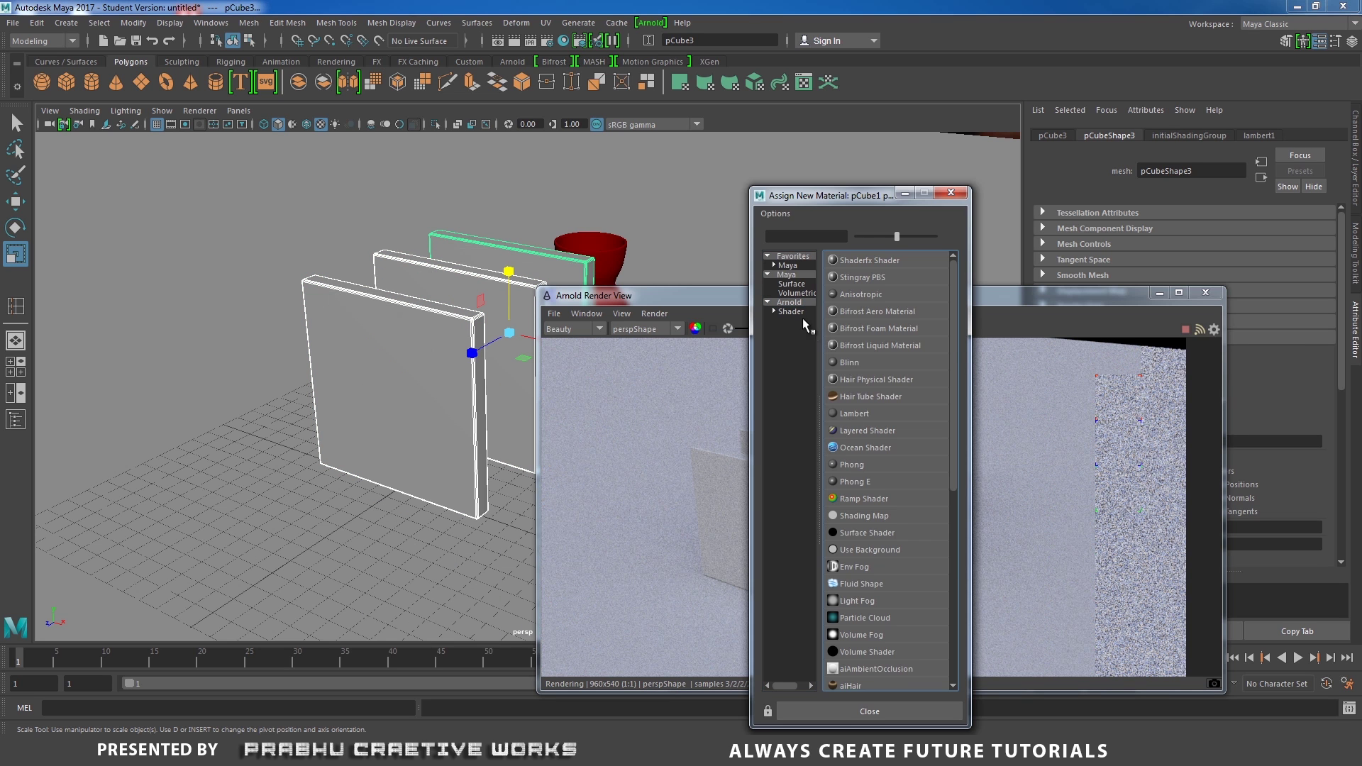
{"action": "left_click", "coordinate": [804, 321]}
{"action": "left_click", "coordinate": [854, 346]}
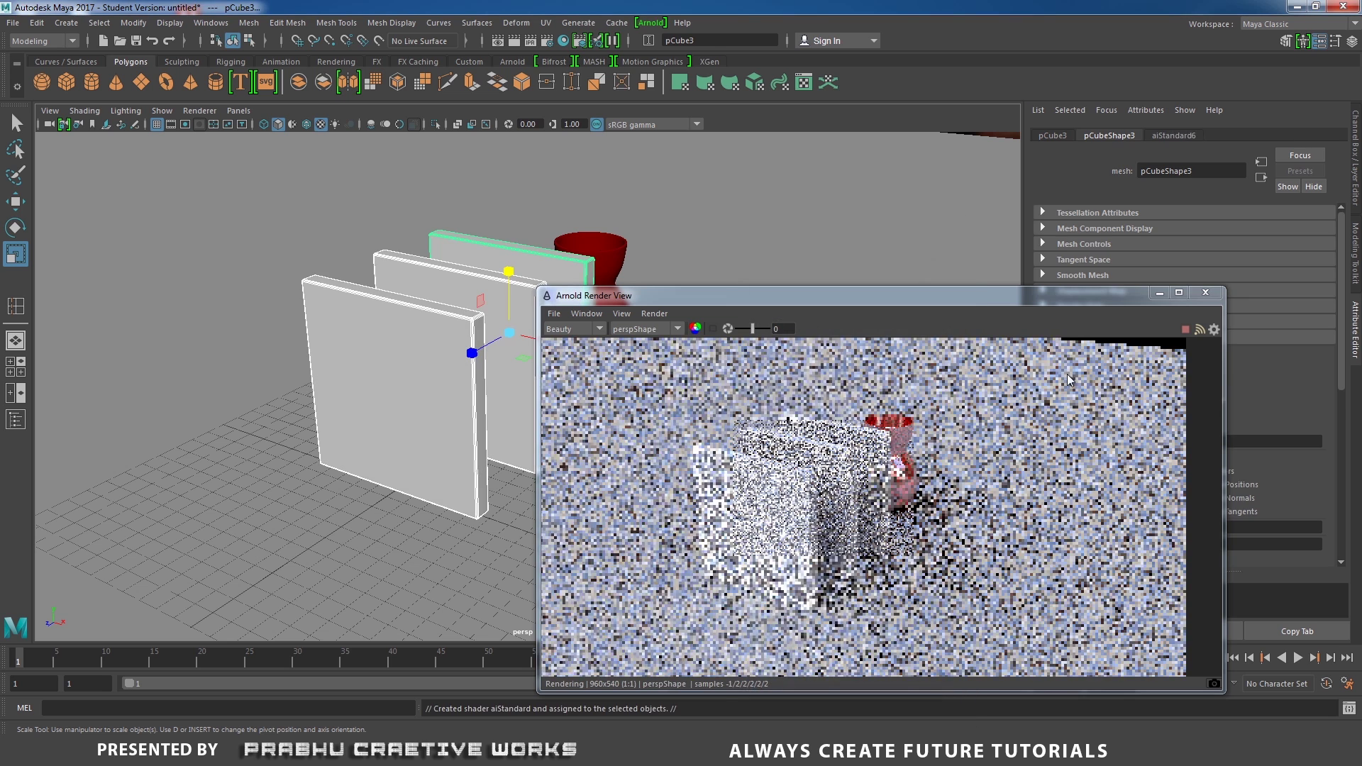
Step: Darken the panel material's Diffuse Color to black and lower its Diffuse Weight to 0
{"action": "left_click_drag", "start_coordinate": [1129, 299], "coordinate": [847, 337]}
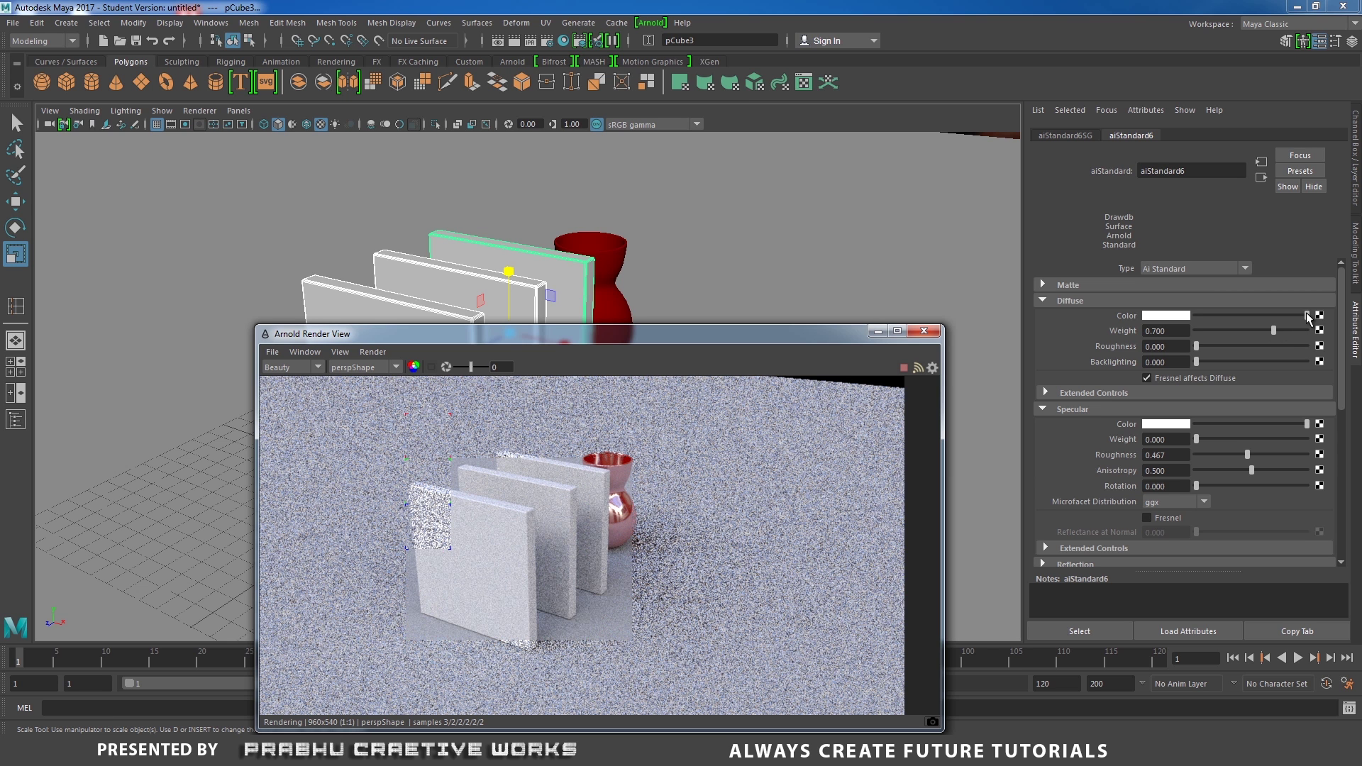
{"action": "left_click_drag", "start_coordinate": [1309, 316], "coordinate": [1182, 320]}
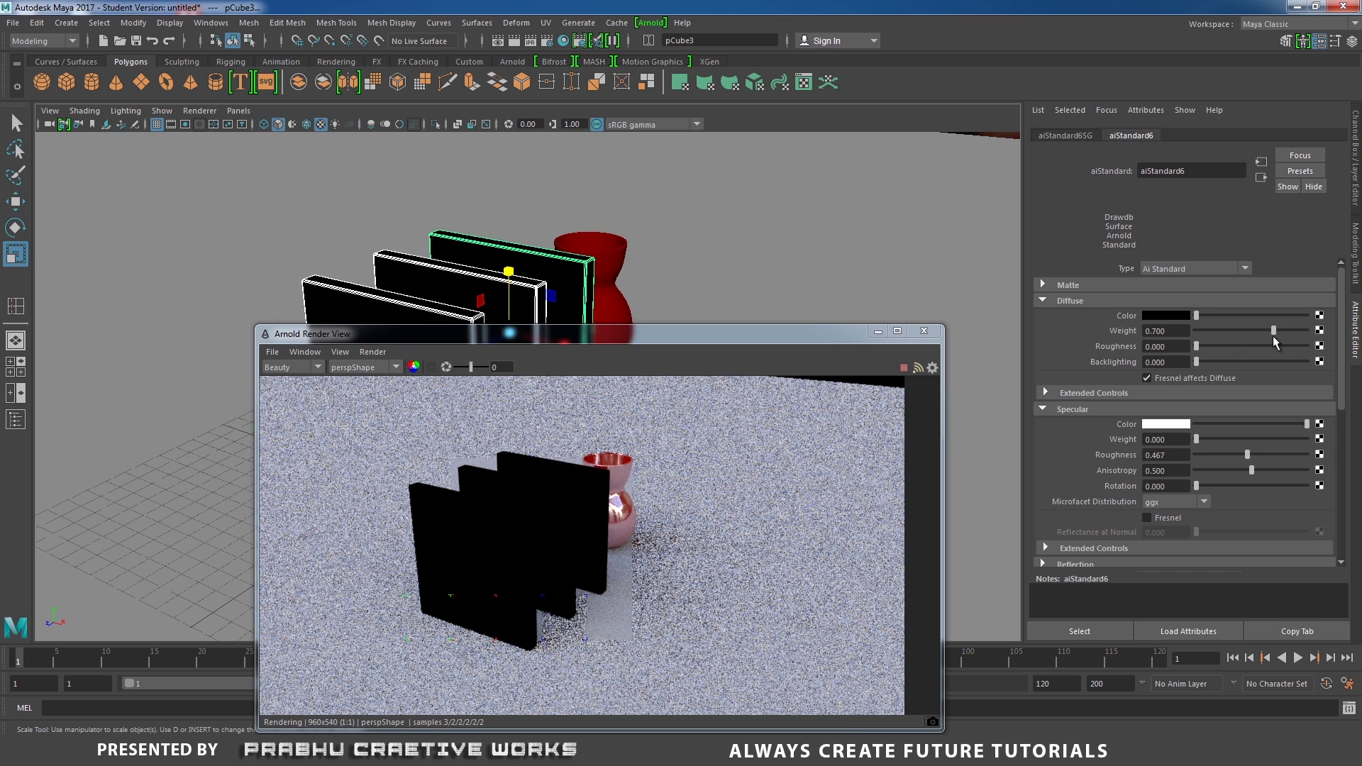
{"action": "left_click_drag", "start_coordinate": [1273, 330], "coordinate": [1179, 333]}
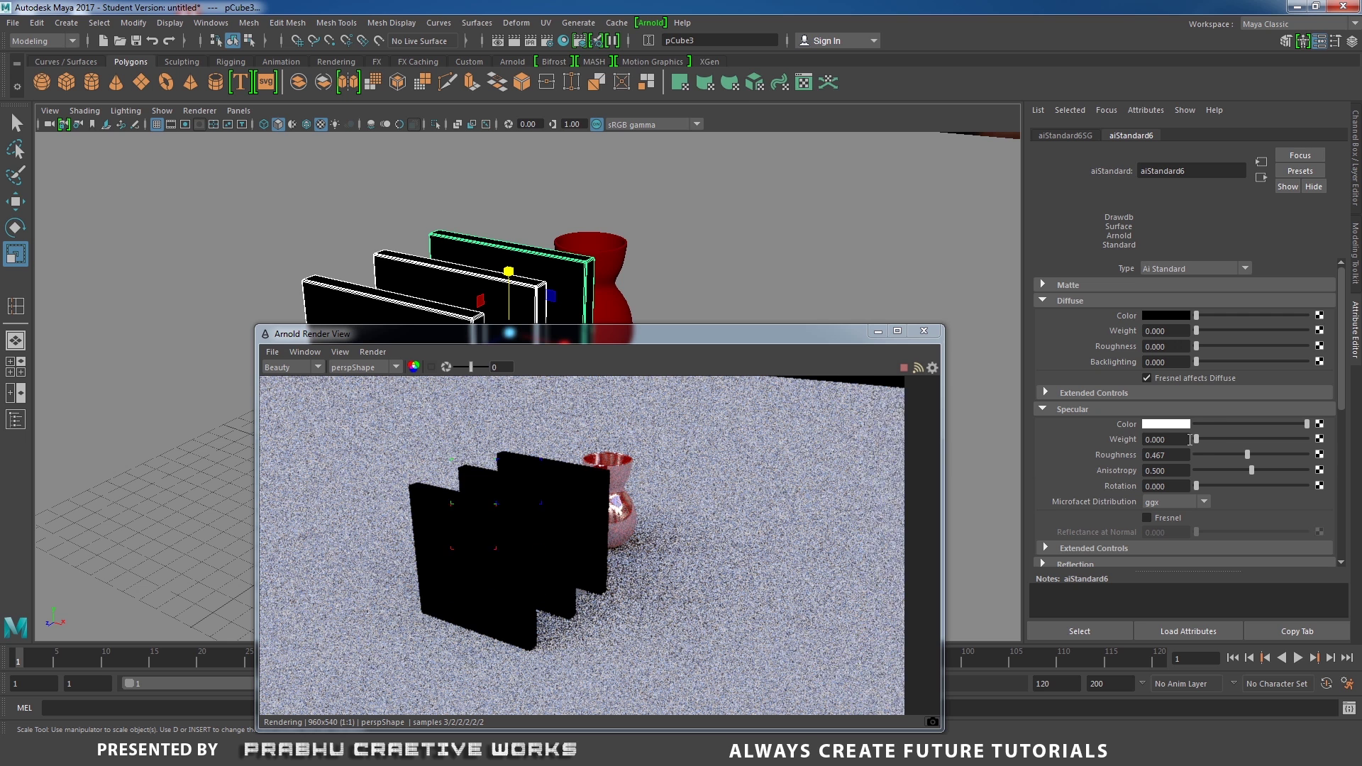
Step: Set the panel material's Specular Weight to 0.05 and its Specular Roughness to 0.05
{"action": "type", "text": "0.05"}
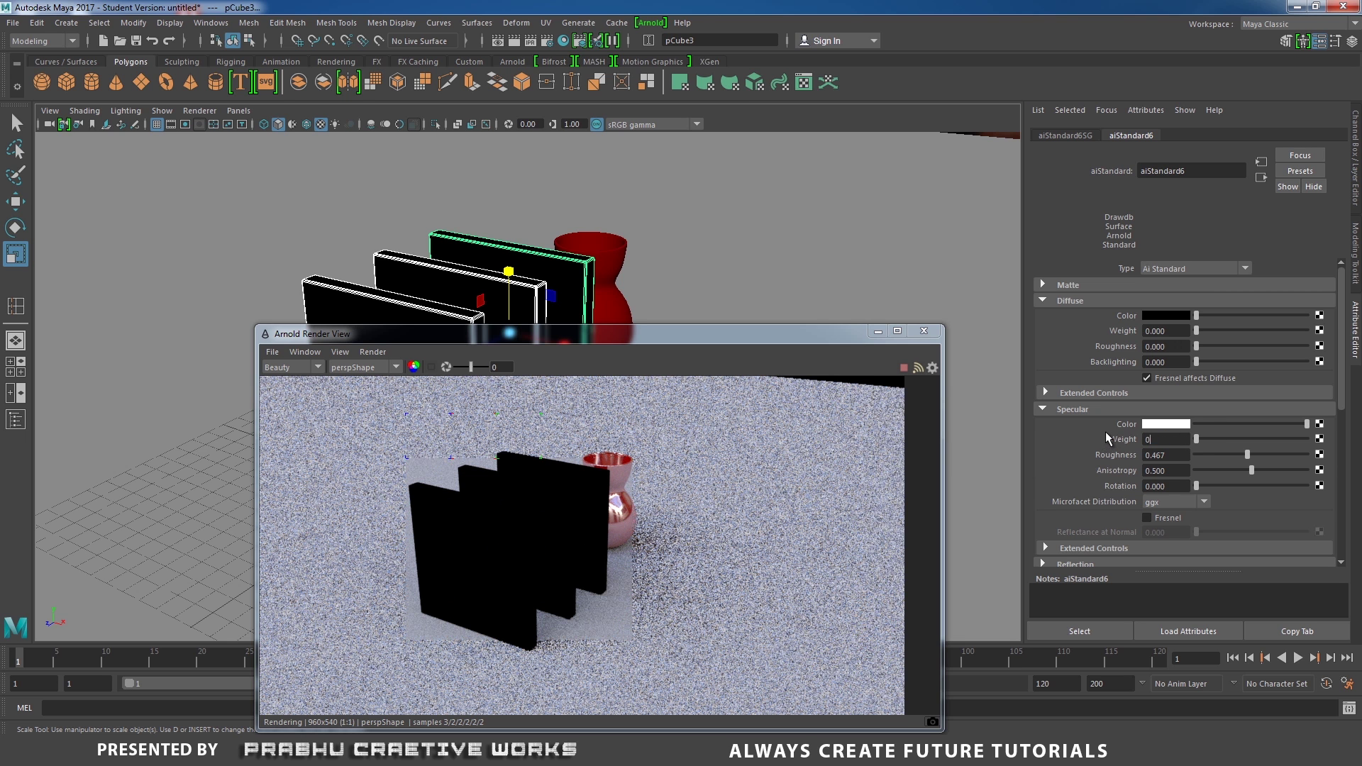
{"action": "key", "text": "Return"}
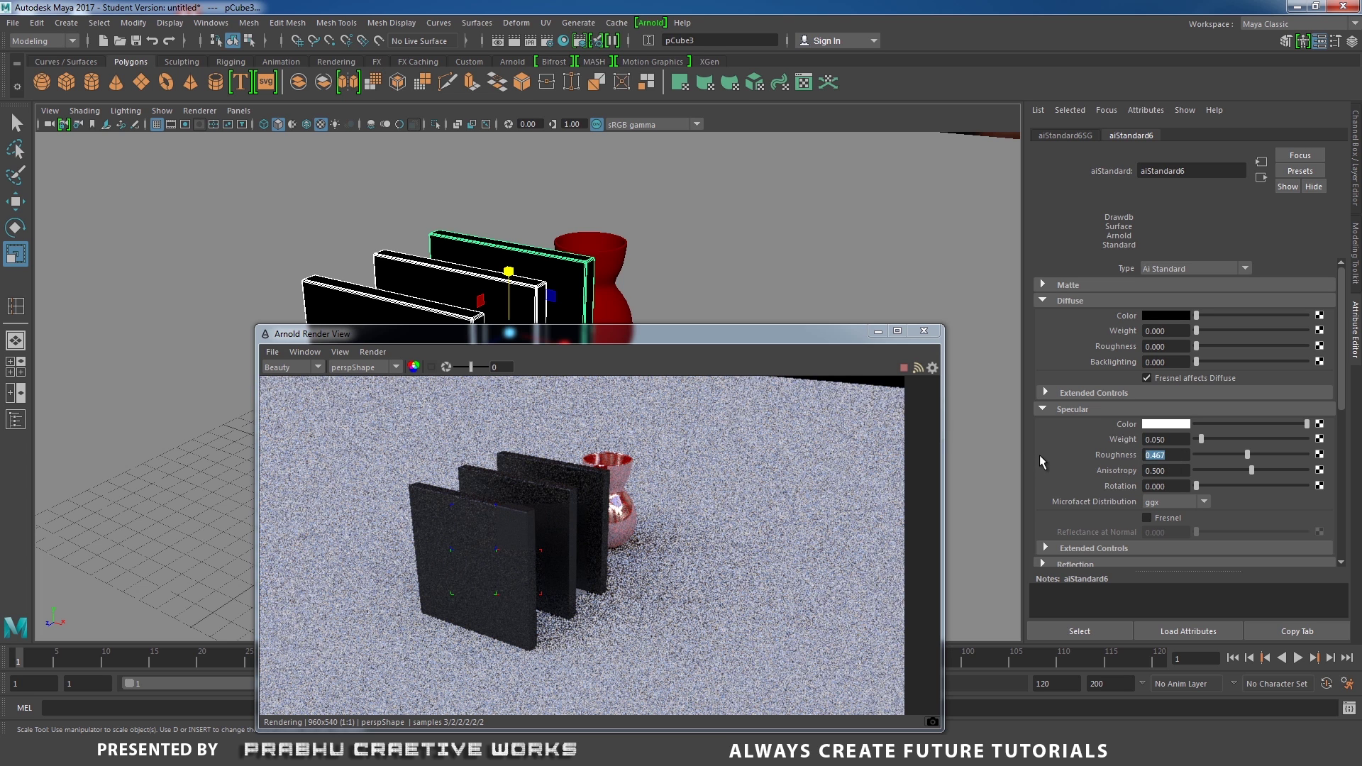
{"action": "type", "text": "0.05"}
{"action": "key", "text": "Return"}
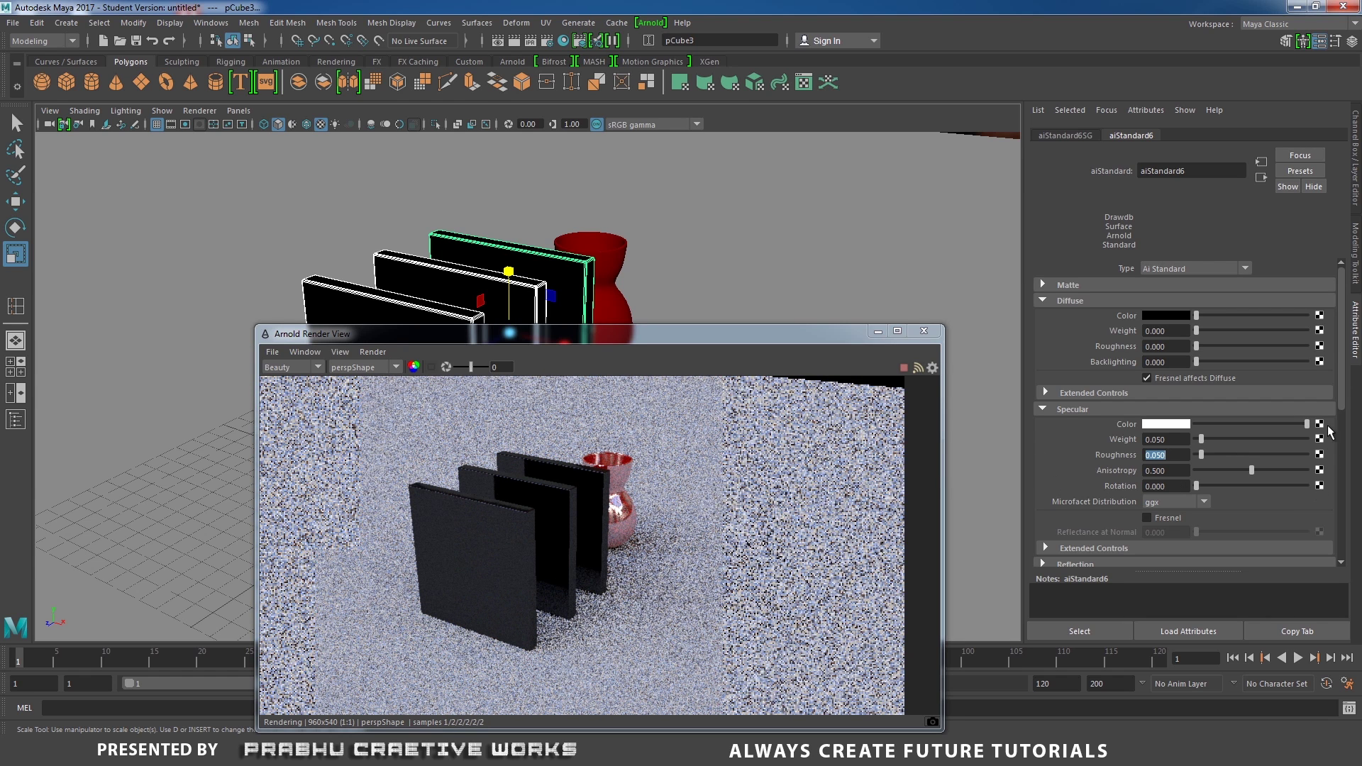
Step: Set the panel material's Refraction Weight to 1 and its IOR to 1.5
{"action": "scroll", "coordinate": [1340, 381], "scroll_direction": "down", "scroll_amount": 3}
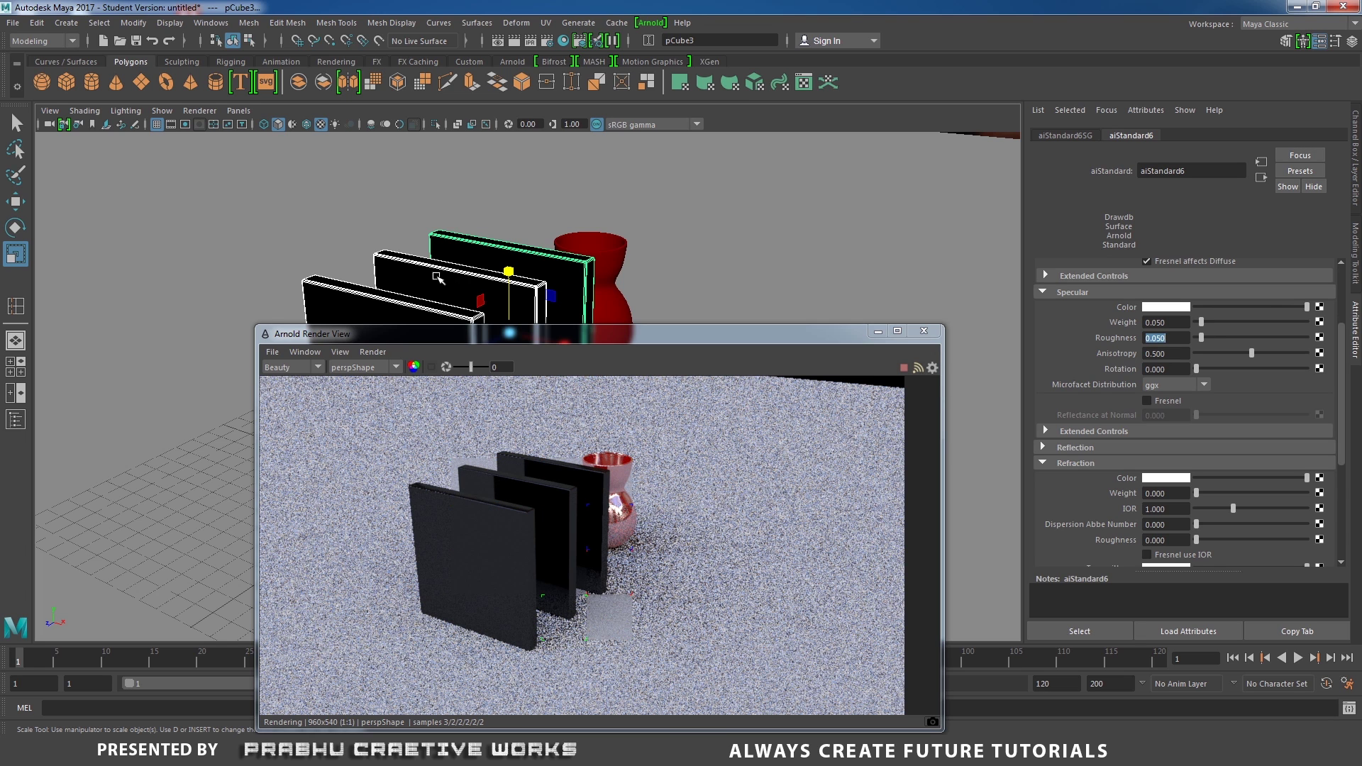
{"action": "scroll", "coordinate": [1289, 462], "scroll_direction": "down", "scroll_amount": 5}
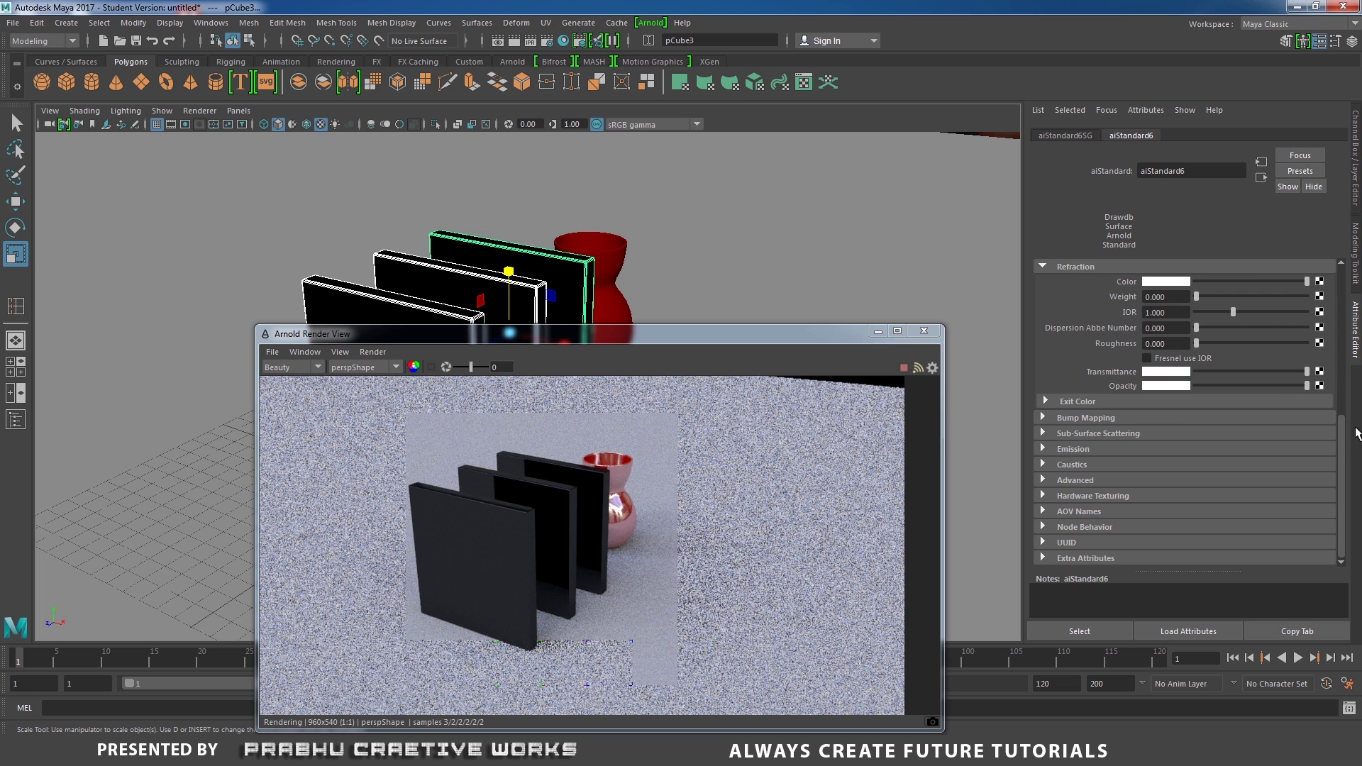
{"action": "left_click_drag", "start_coordinate": [1341, 434], "coordinate": [1341, 366]}
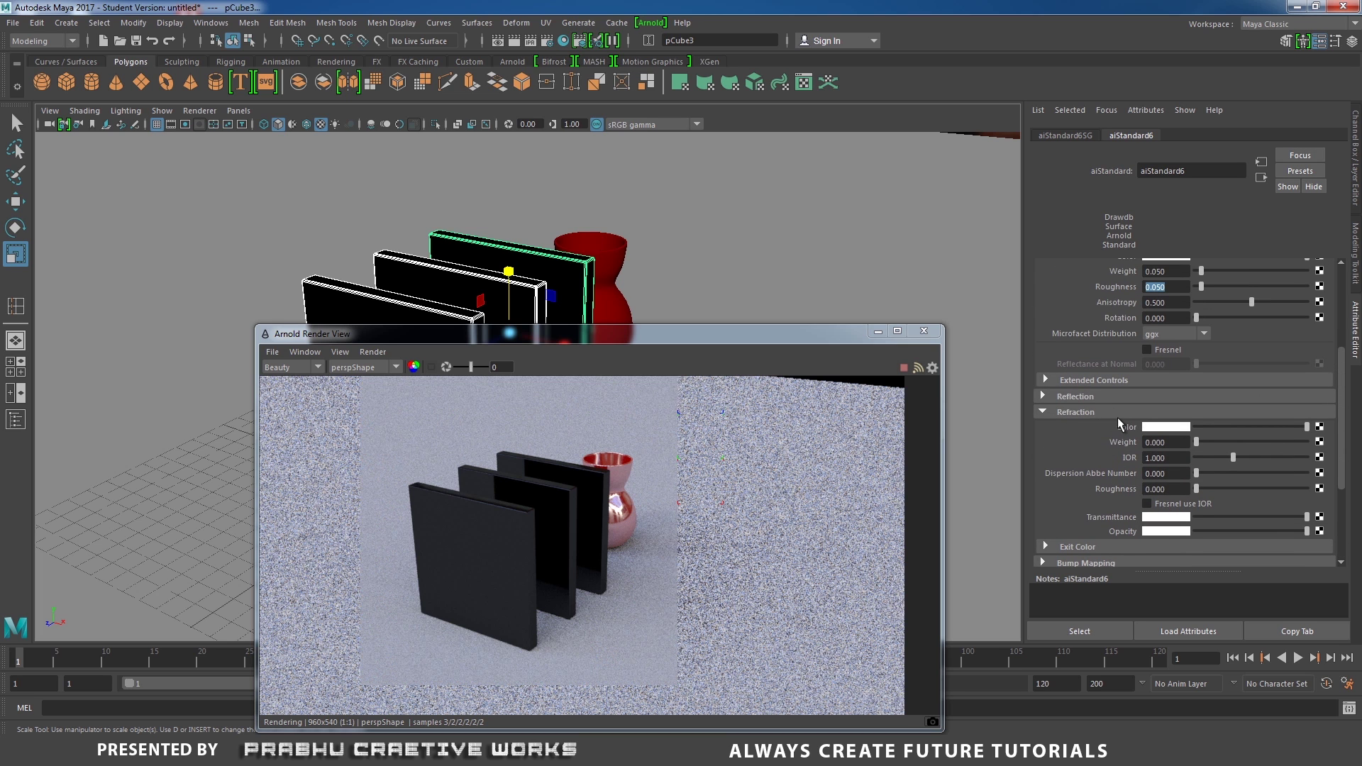
{"action": "double_click", "coordinate": [1156, 442]}
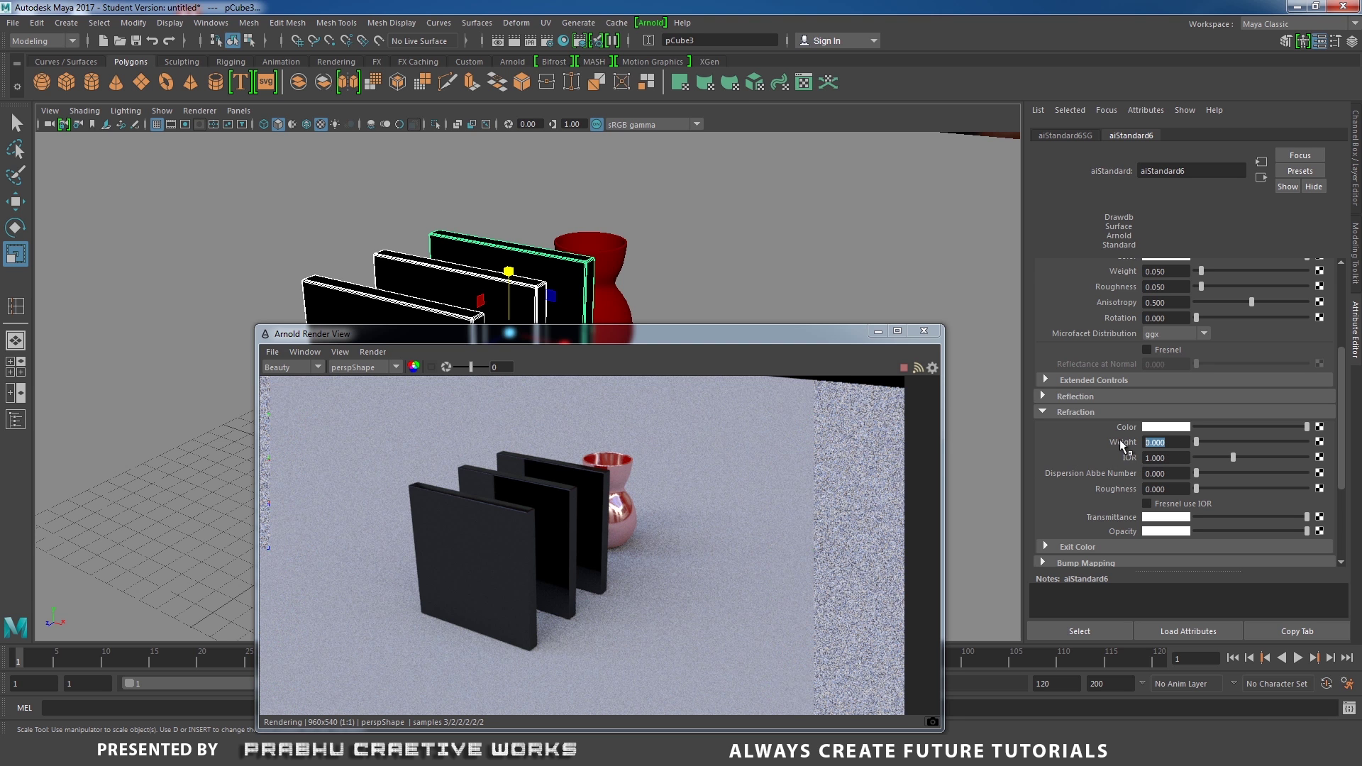
{"action": "type", "text": "1"}
{"action": "key", "text": "Return"}
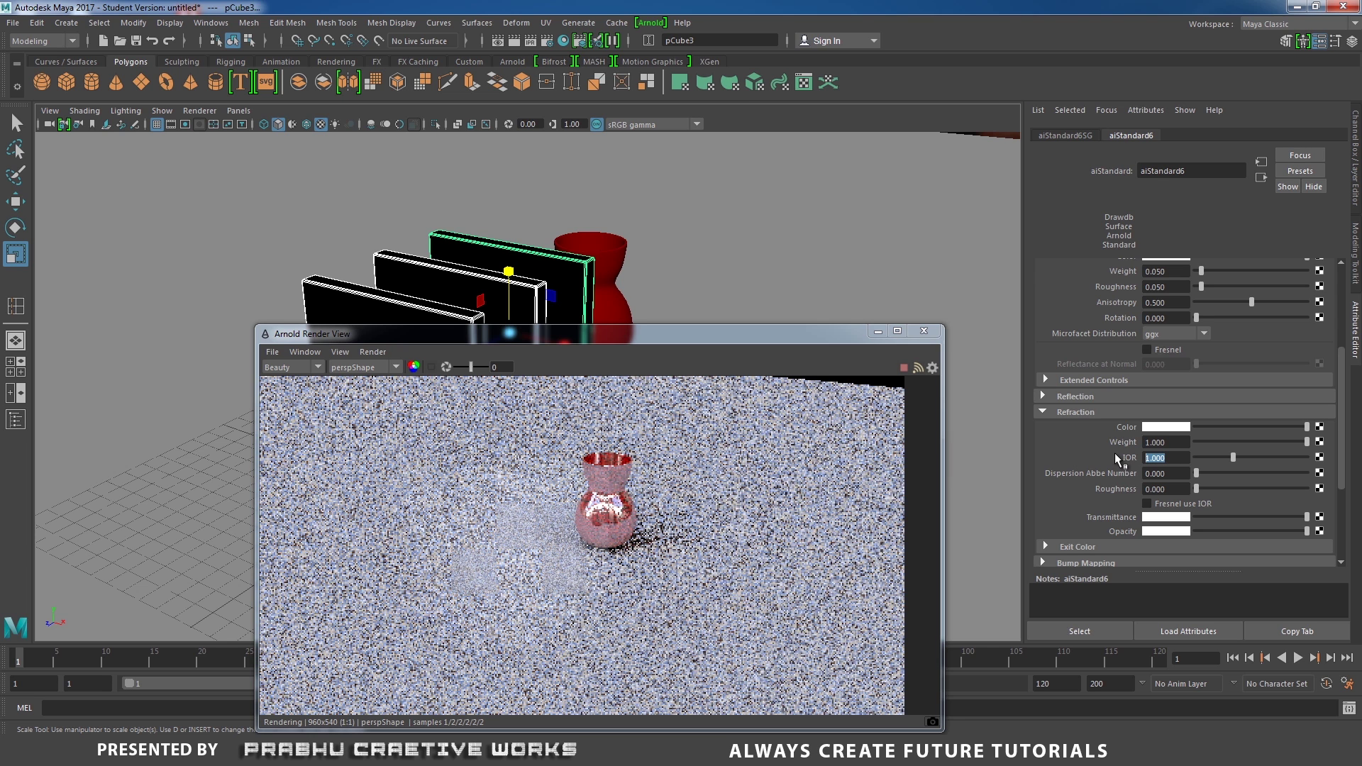
{"action": "type", "text": "1."}
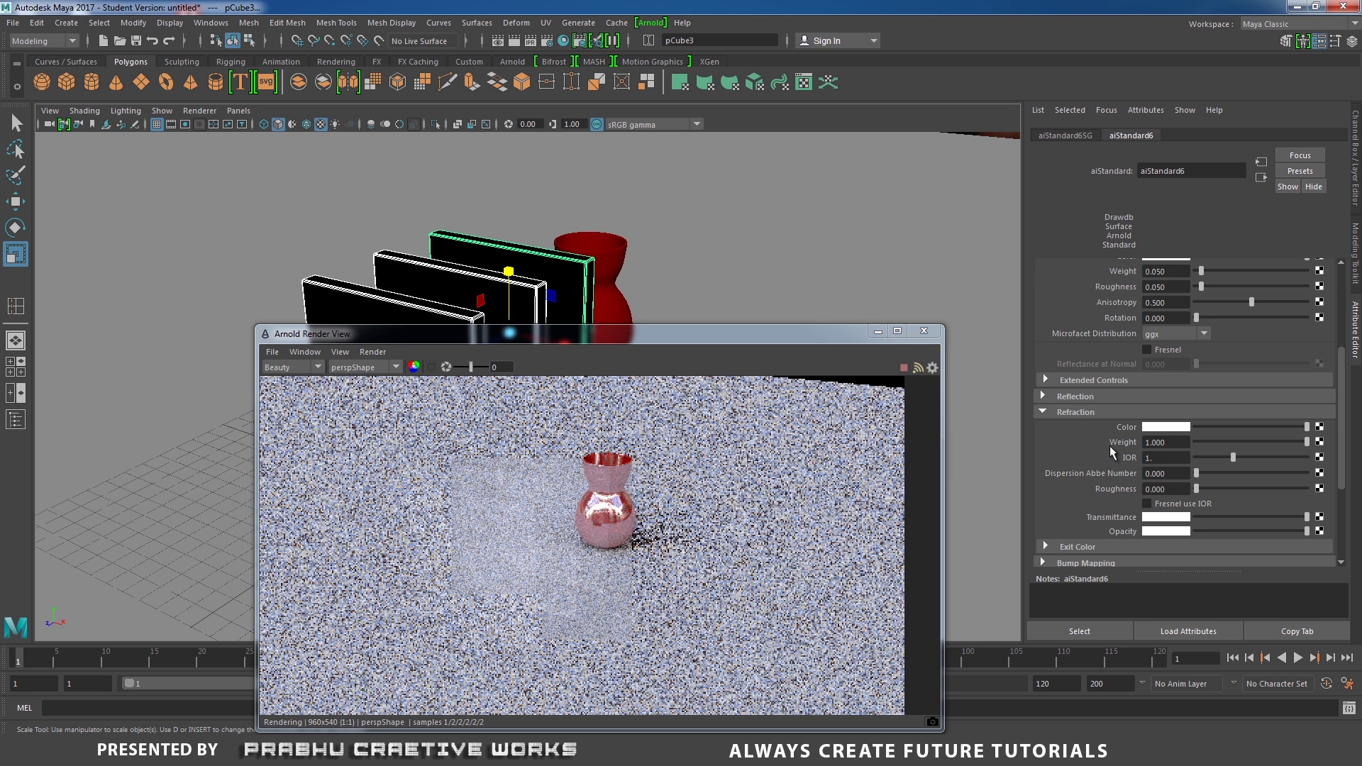
{"action": "type", "text": "5"}
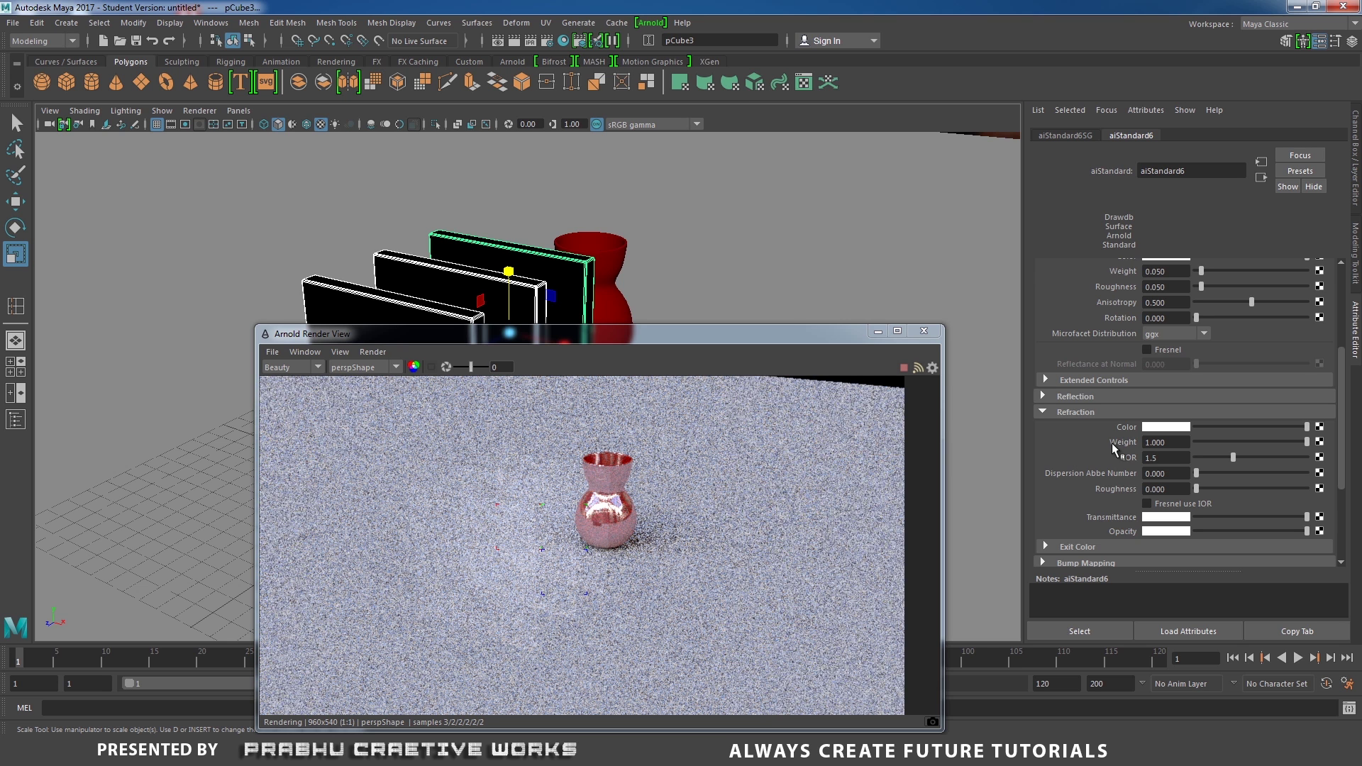
{"action": "key", "text": "Return"}
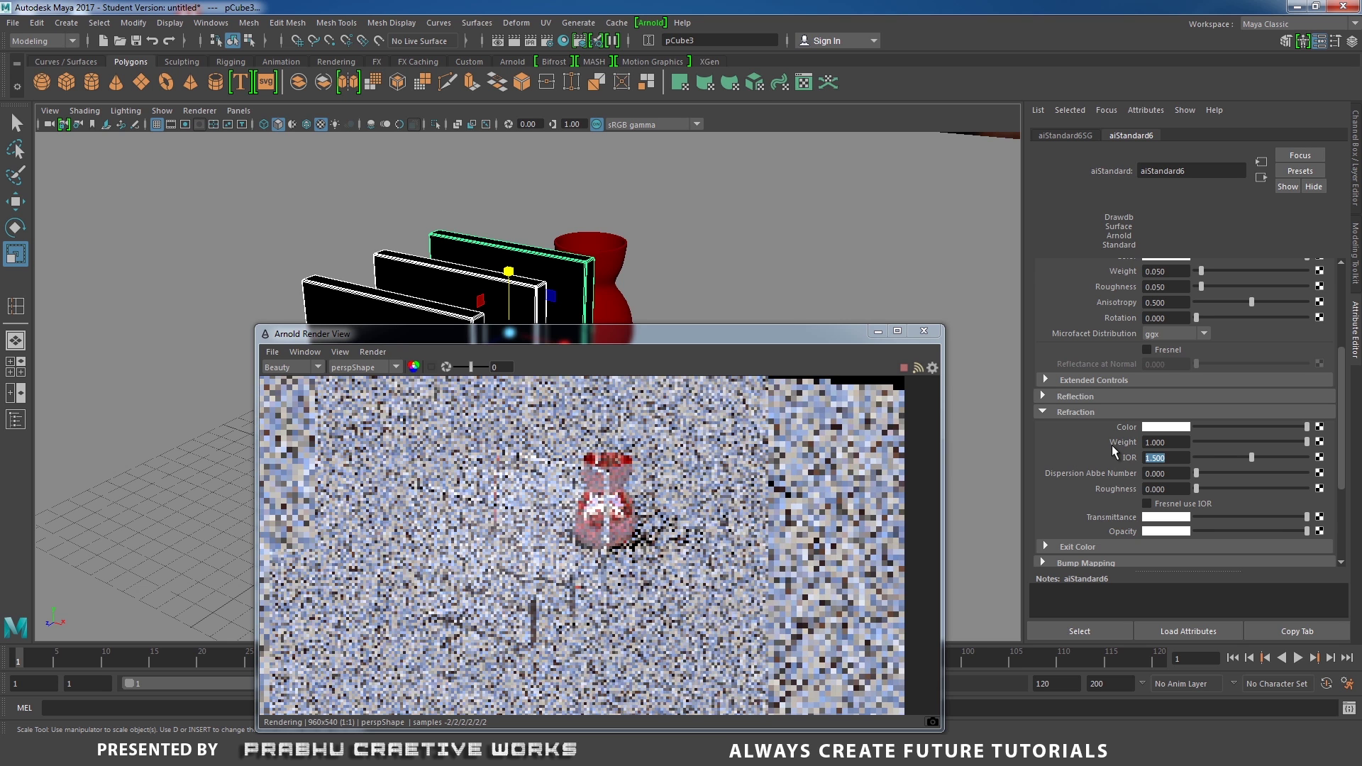
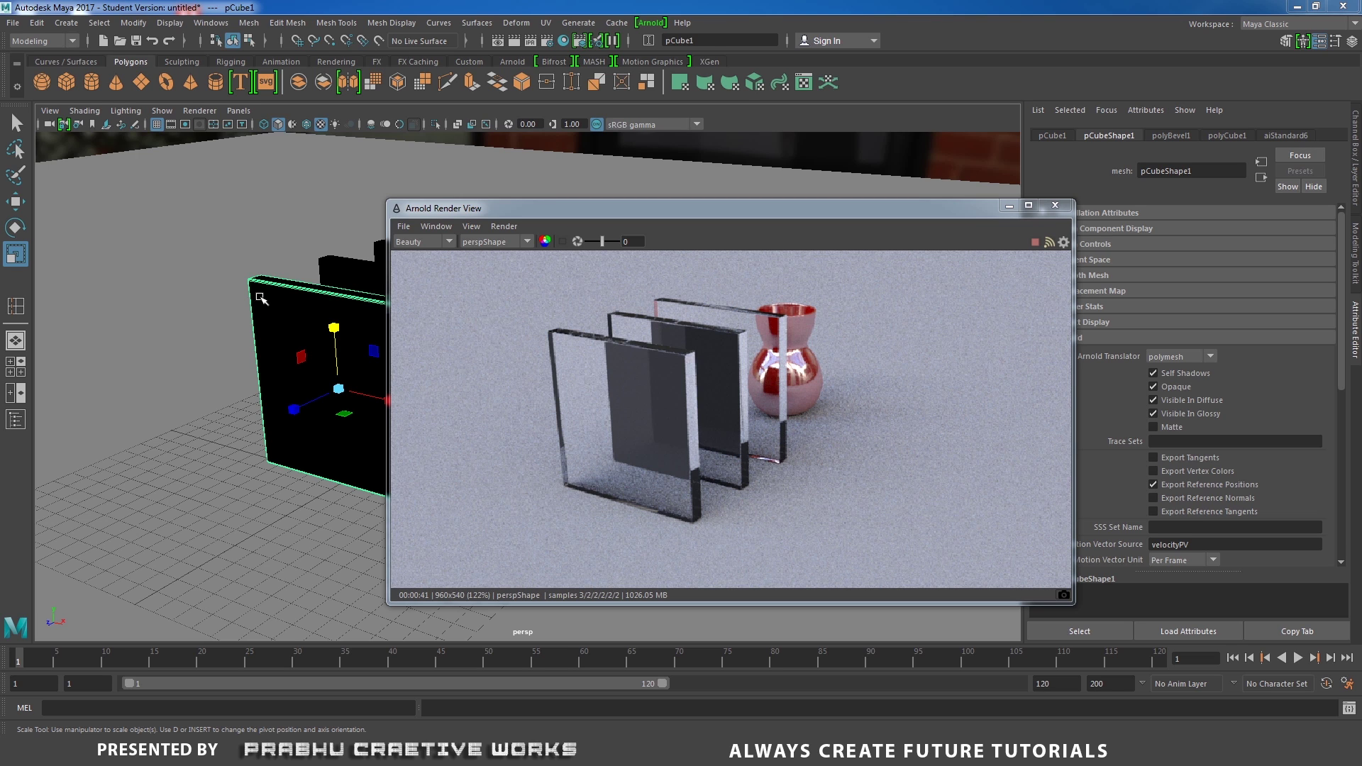
Step: Store a snapshot of the current render and turn off Opaque in the front panel's Arnold shape attributes
{"action": "left_click", "coordinate": [1063, 596]}
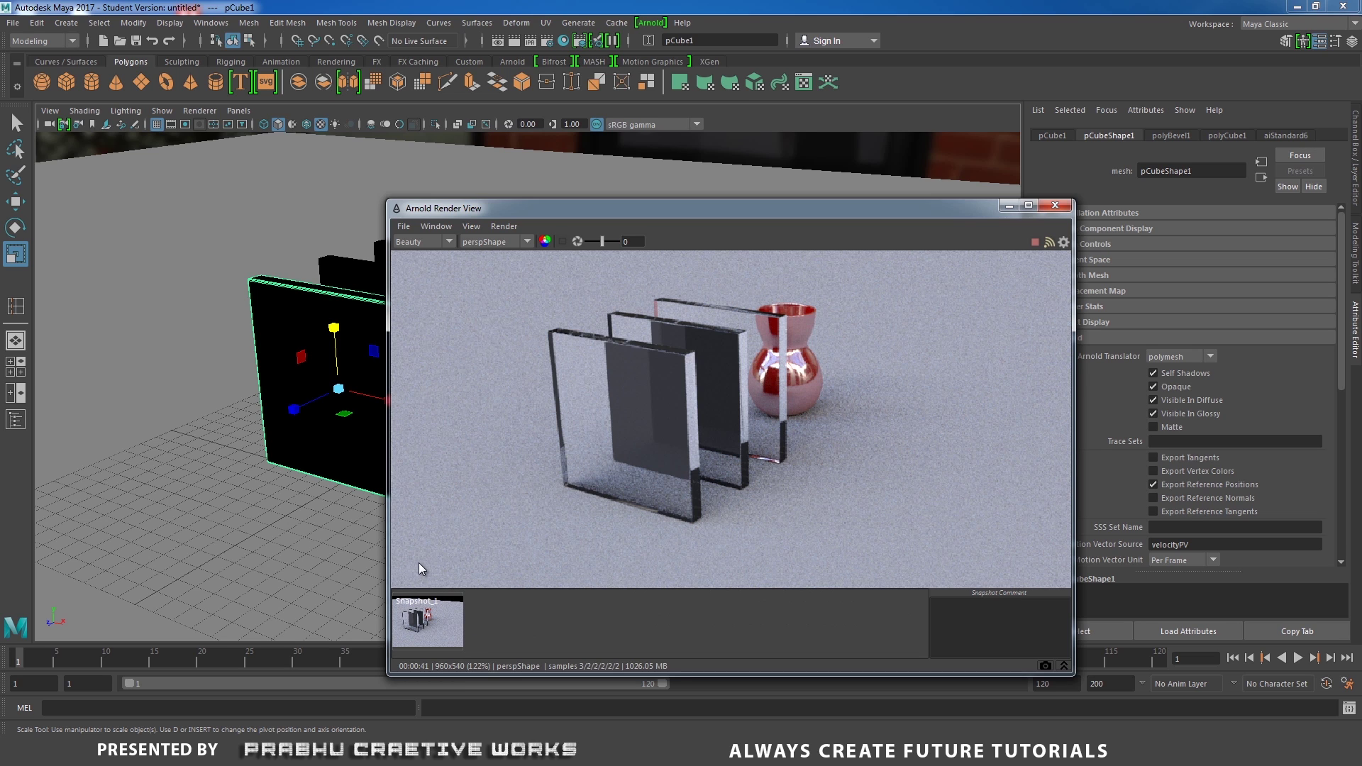
{"action": "left_click", "coordinate": [267, 297]}
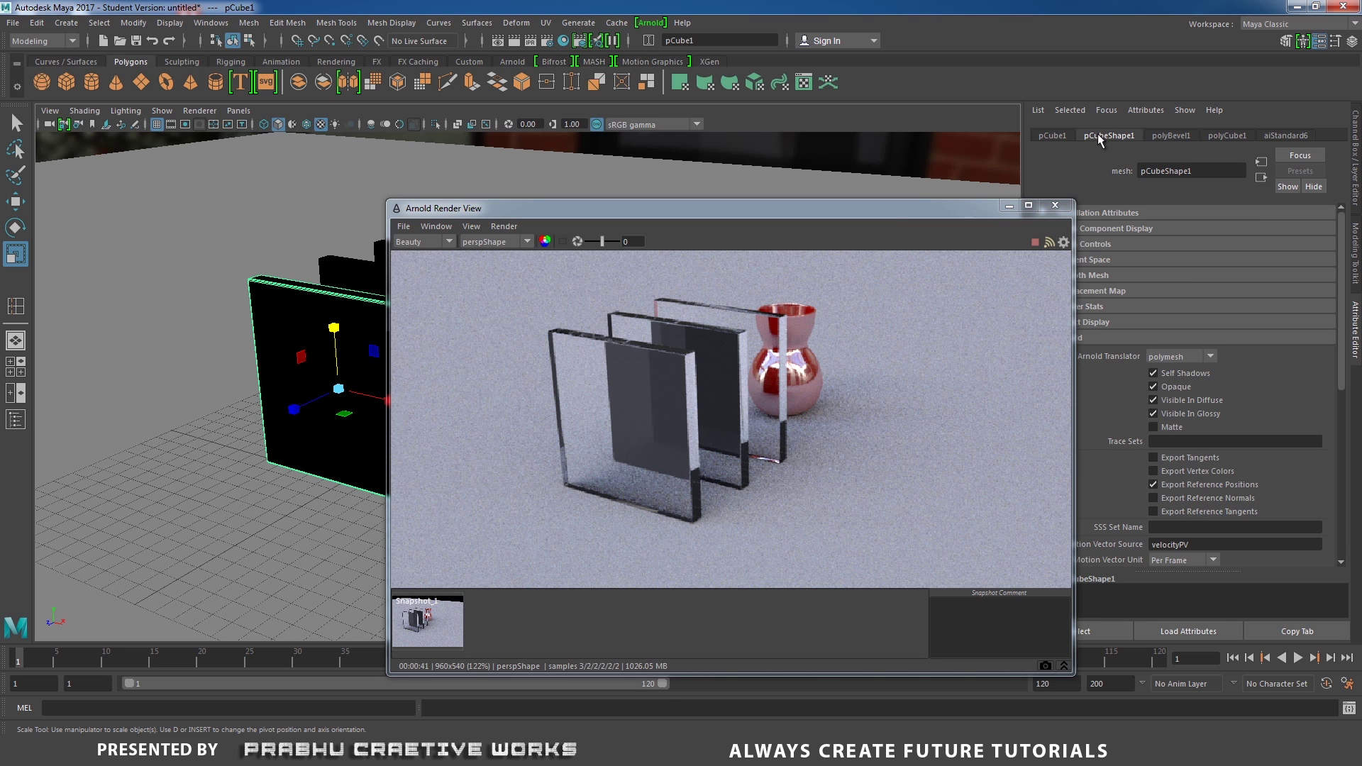
{"action": "left_click_drag", "start_coordinate": [939, 210], "coordinate": [876, 212]}
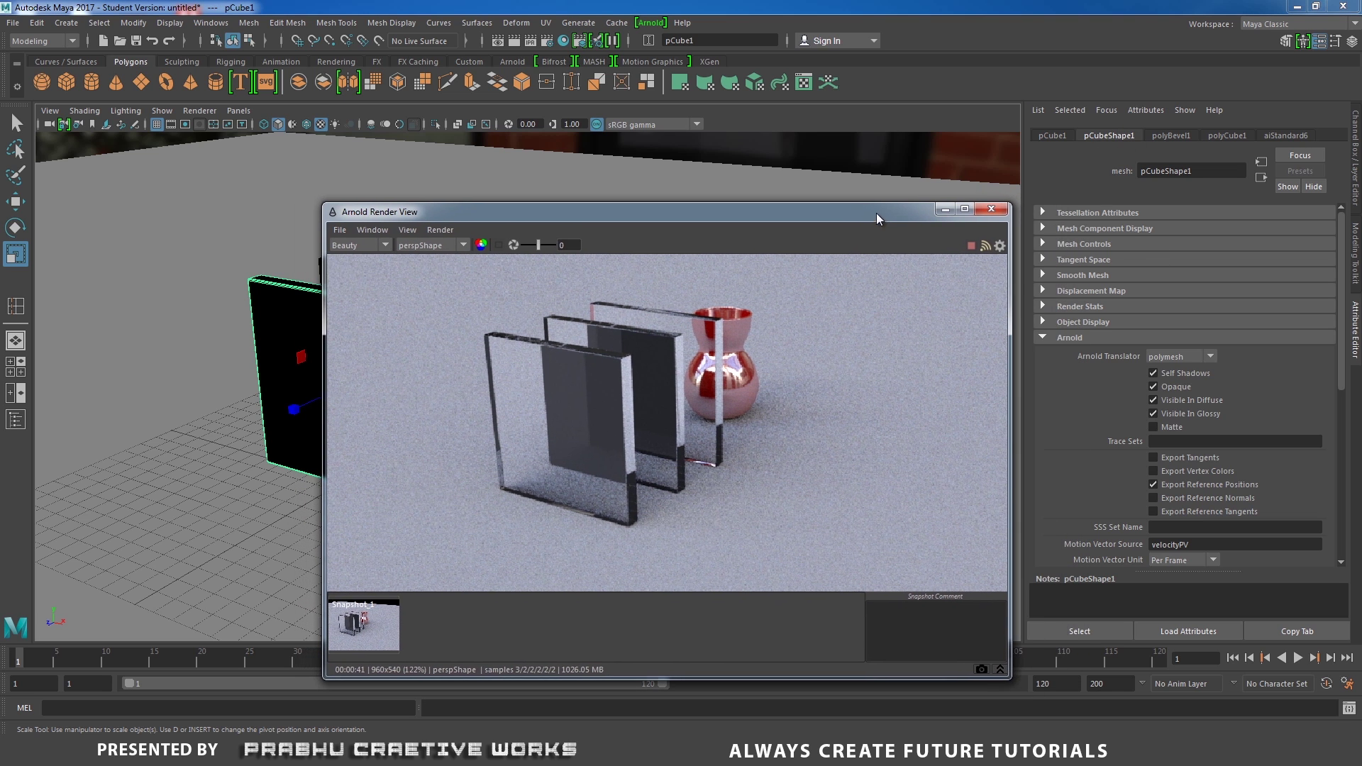
{"action": "left_click", "coordinate": [1053, 336]}
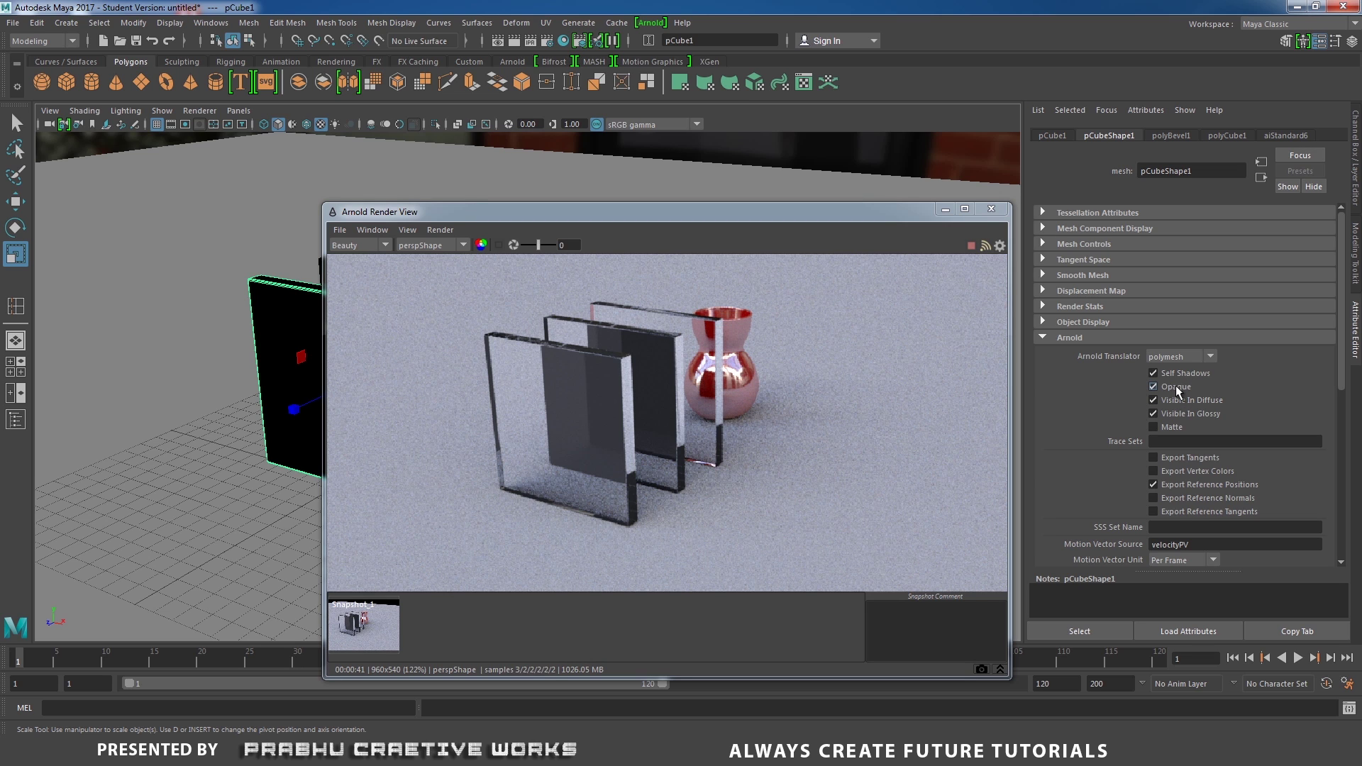
{"action": "left_click", "coordinate": [1153, 387]}
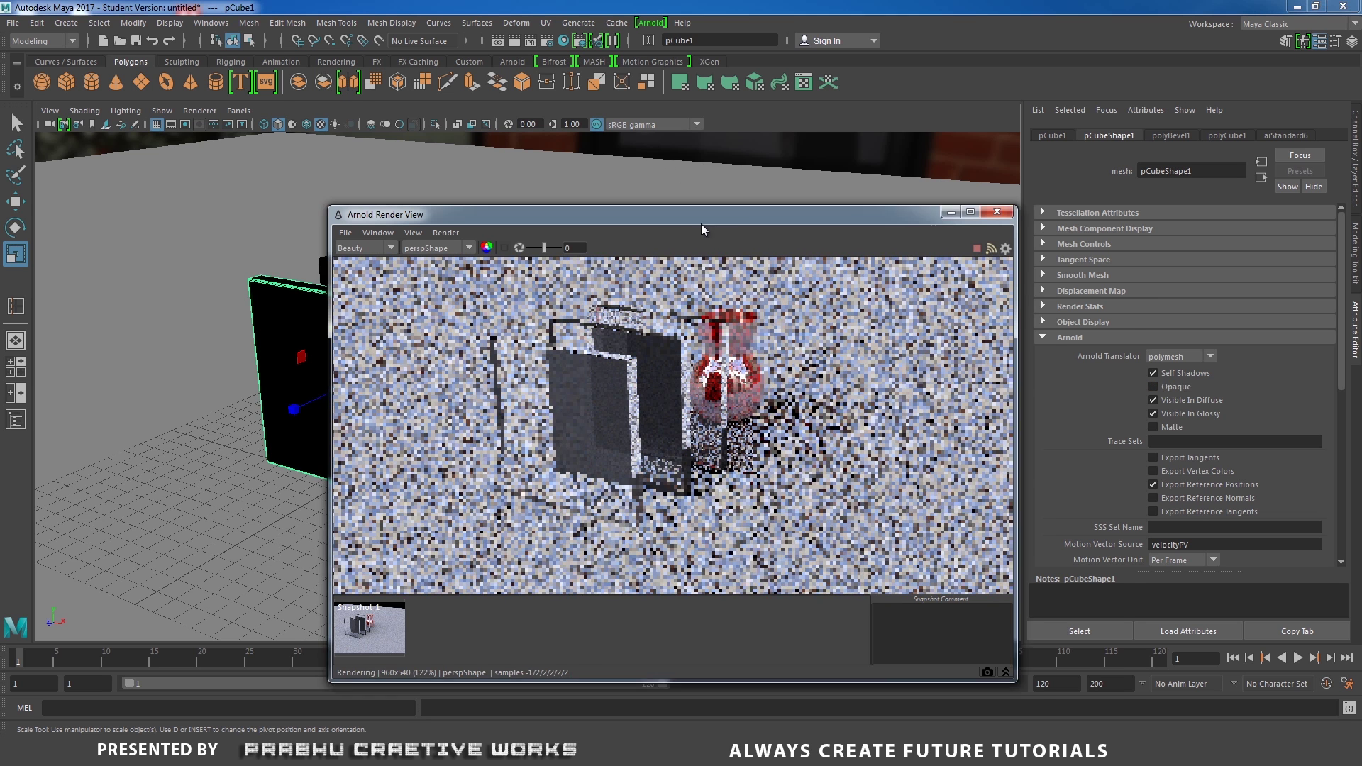
Step: Turn off Opaque in the Arnold shape attributes of the middle and back panels
{"action": "left_click_drag", "start_coordinate": [616, 218], "coordinate": [732, 227]}
{"action": "left_click", "coordinate": [344, 264]}
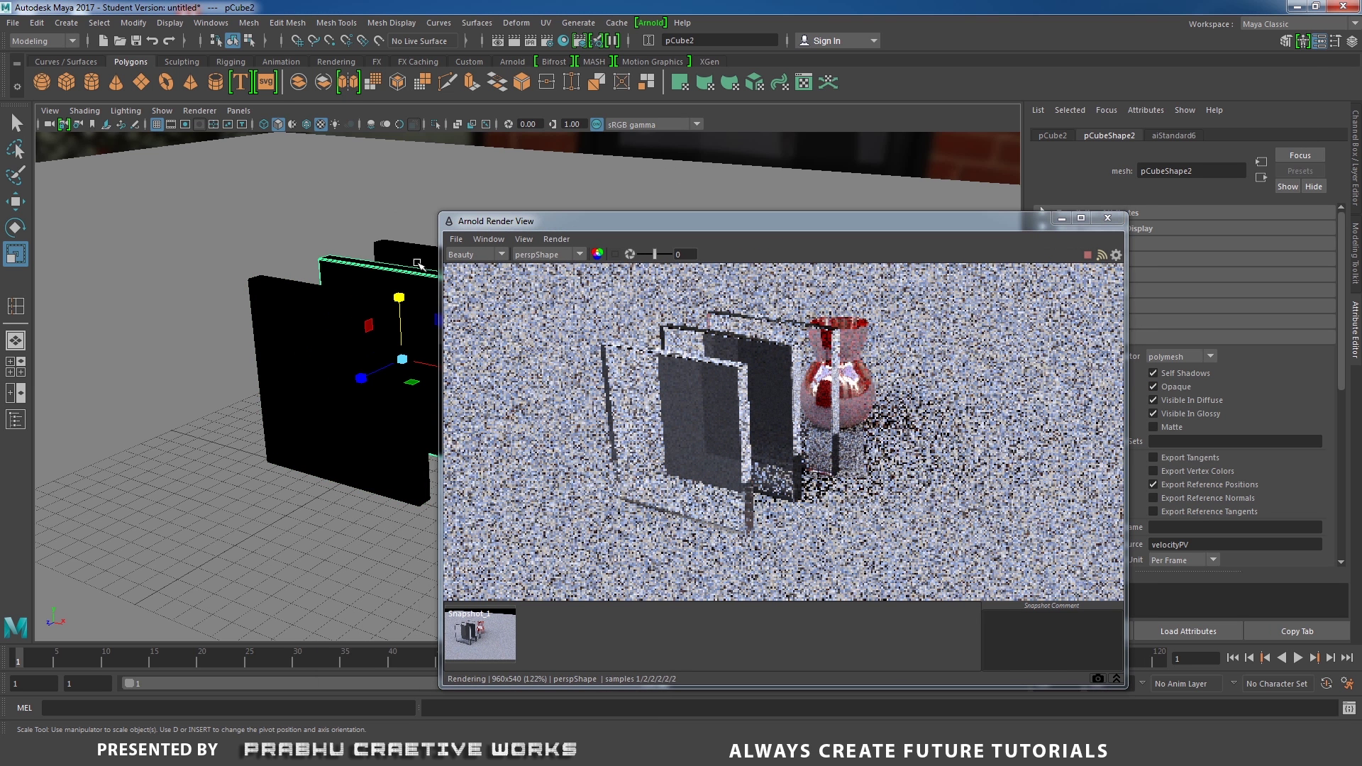
{"action": "left_click_drag", "start_coordinate": [615, 229], "coordinate": [447, 349]}
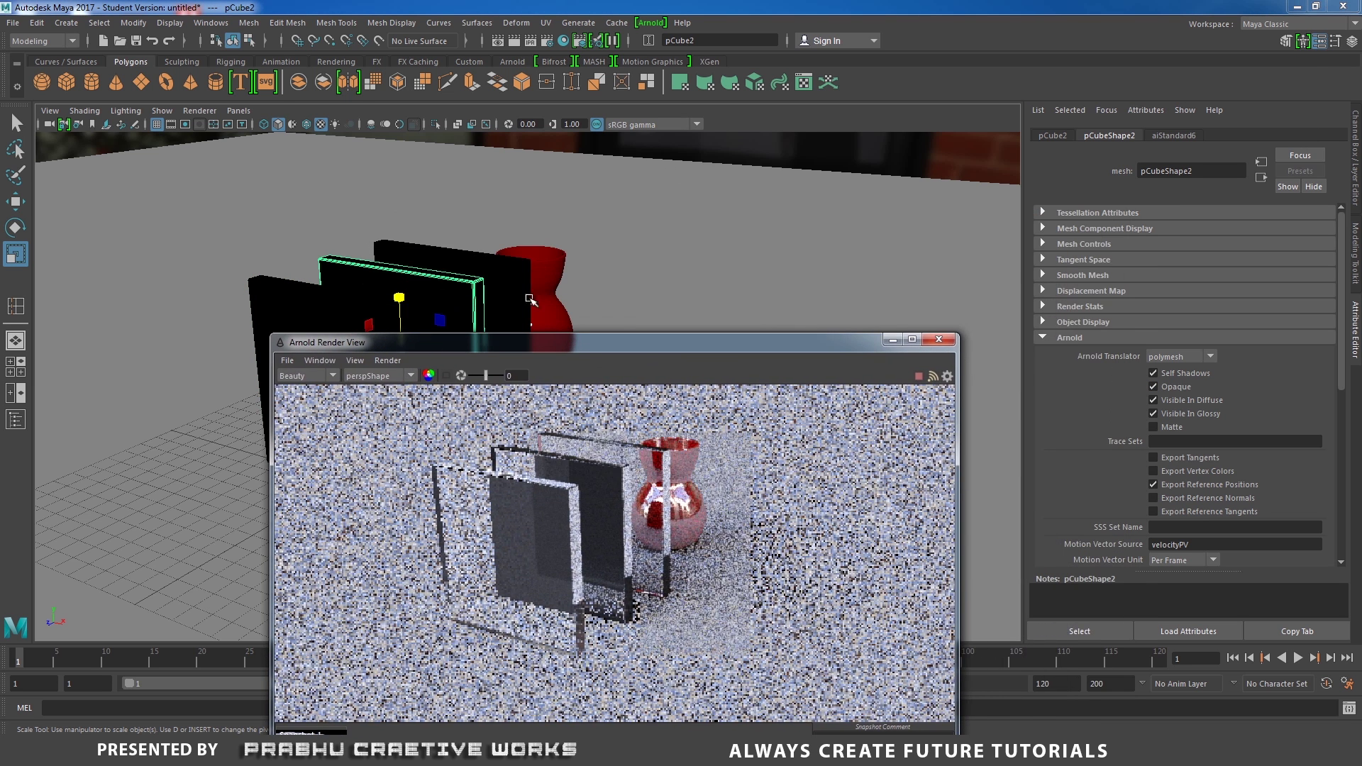
{"action": "left_click", "coordinate": [1153, 386]}
{"action": "left_click", "coordinate": [503, 291]}
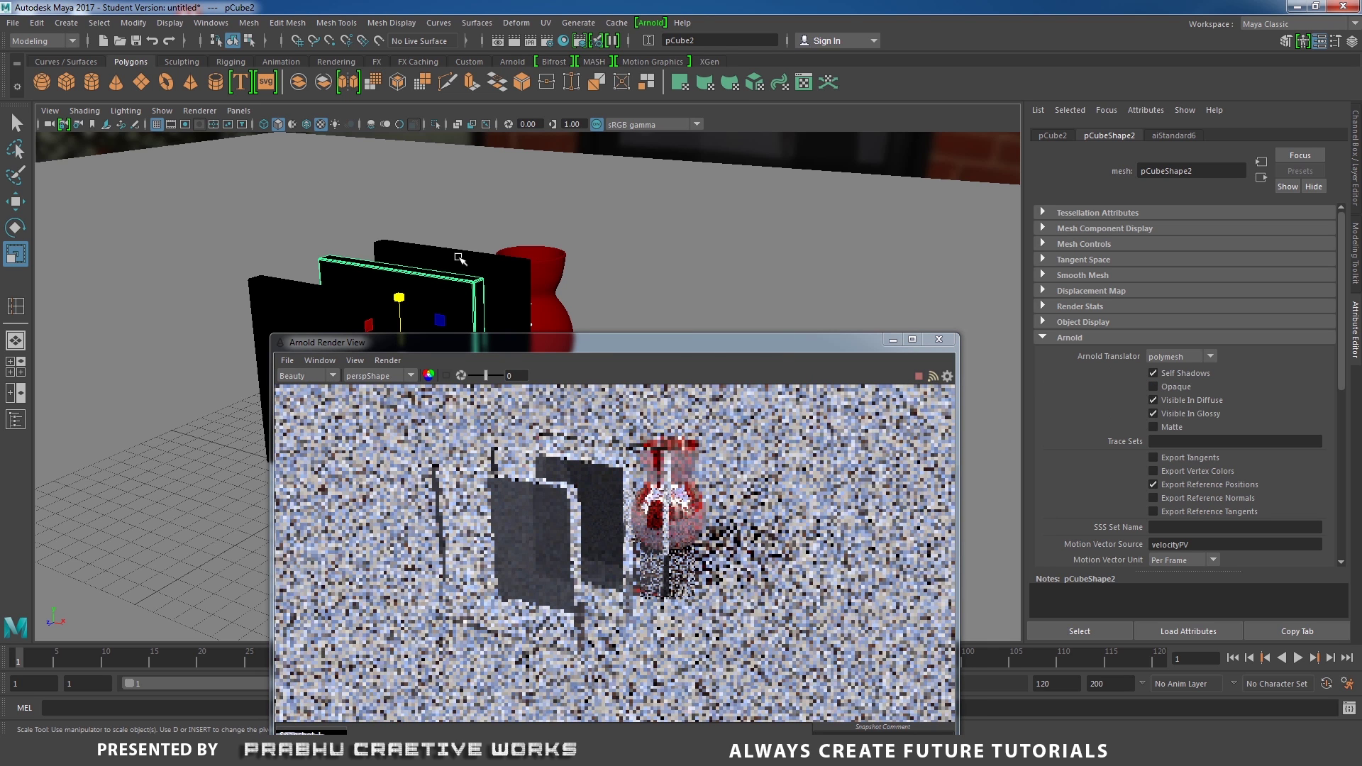
{"action": "left_click", "coordinate": [1154, 386]}
Step: Store a second snapshot of the finished render and compare it with the first snapshot
{"action": "left_click_drag", "start_coordinate": [841, 342], "coordinate": [900, 165]}
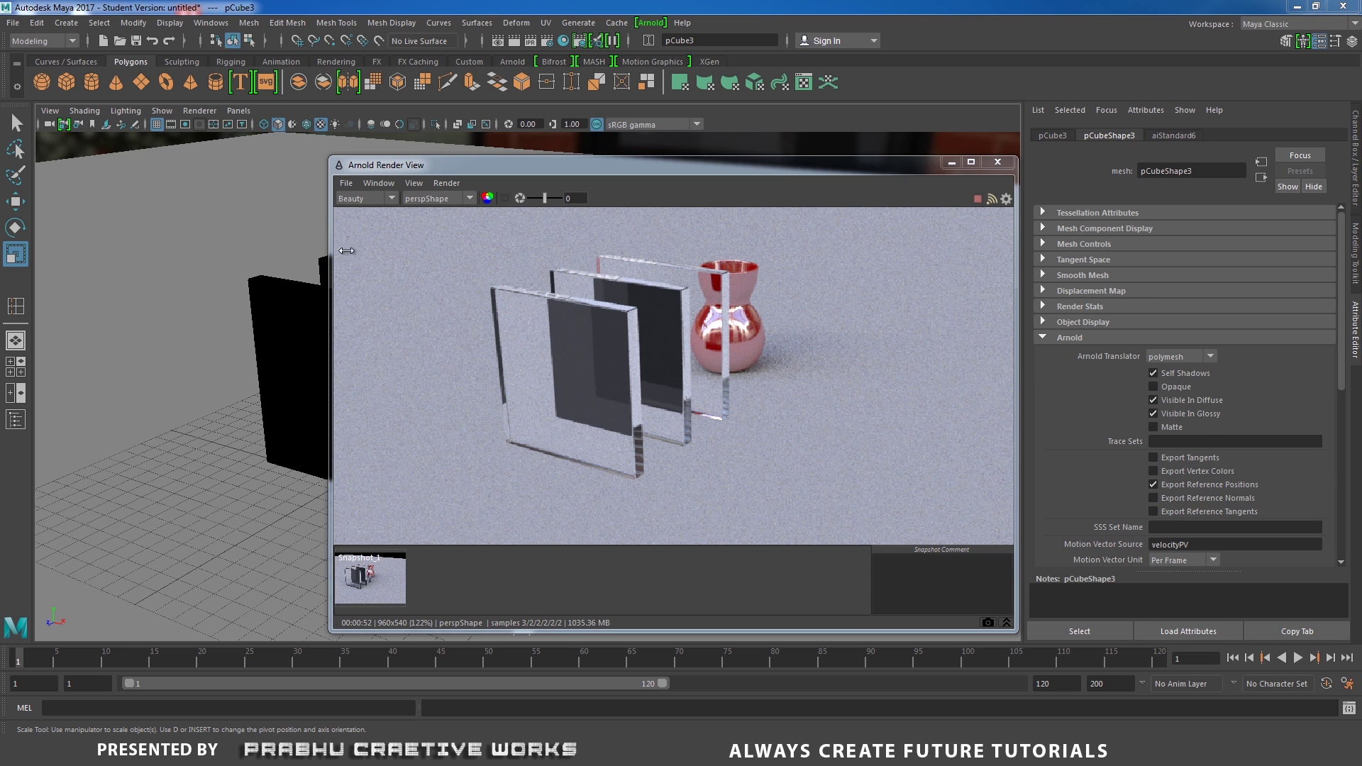
{"action": "left_click", "coordinate": [987, 623]}
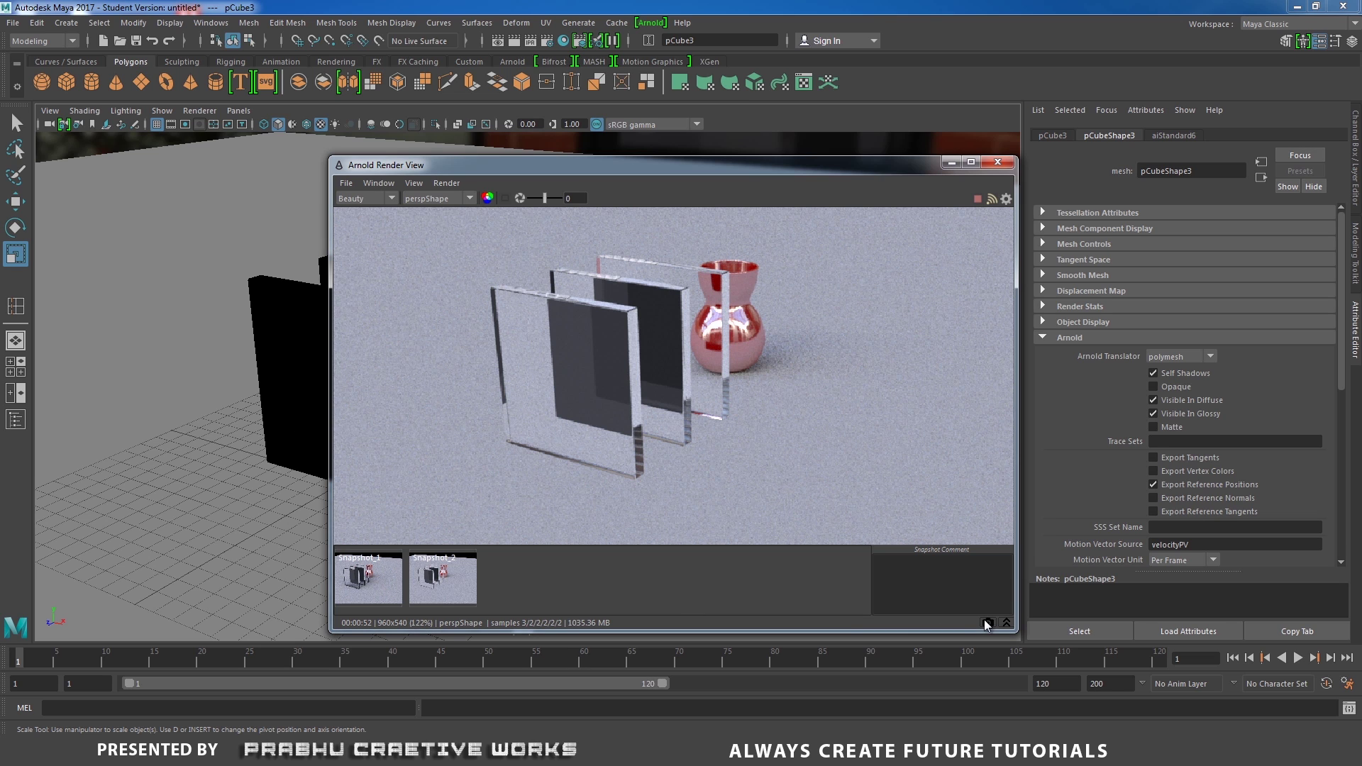
{"action": "left_click", "coordinate": [367, 578]}
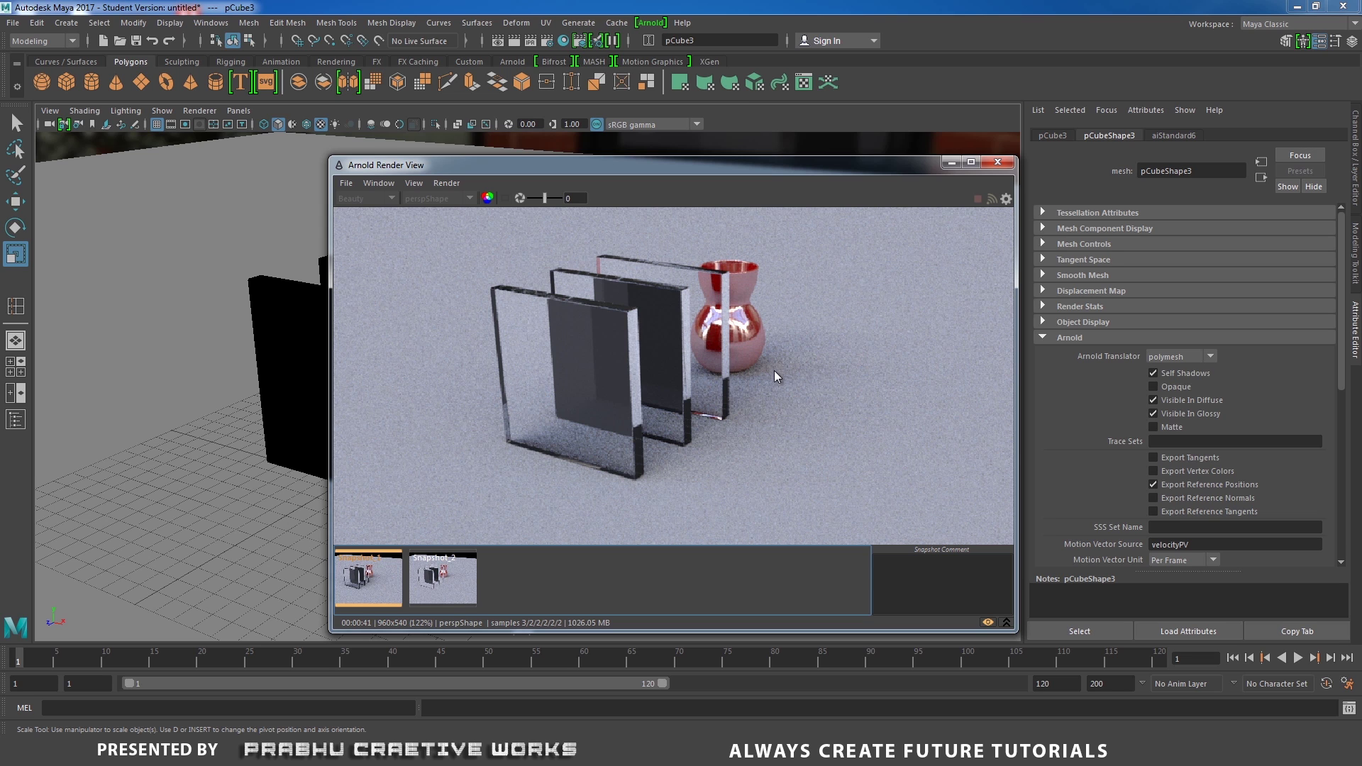
{"action": "left_click", "coordinate": [442, 573]}
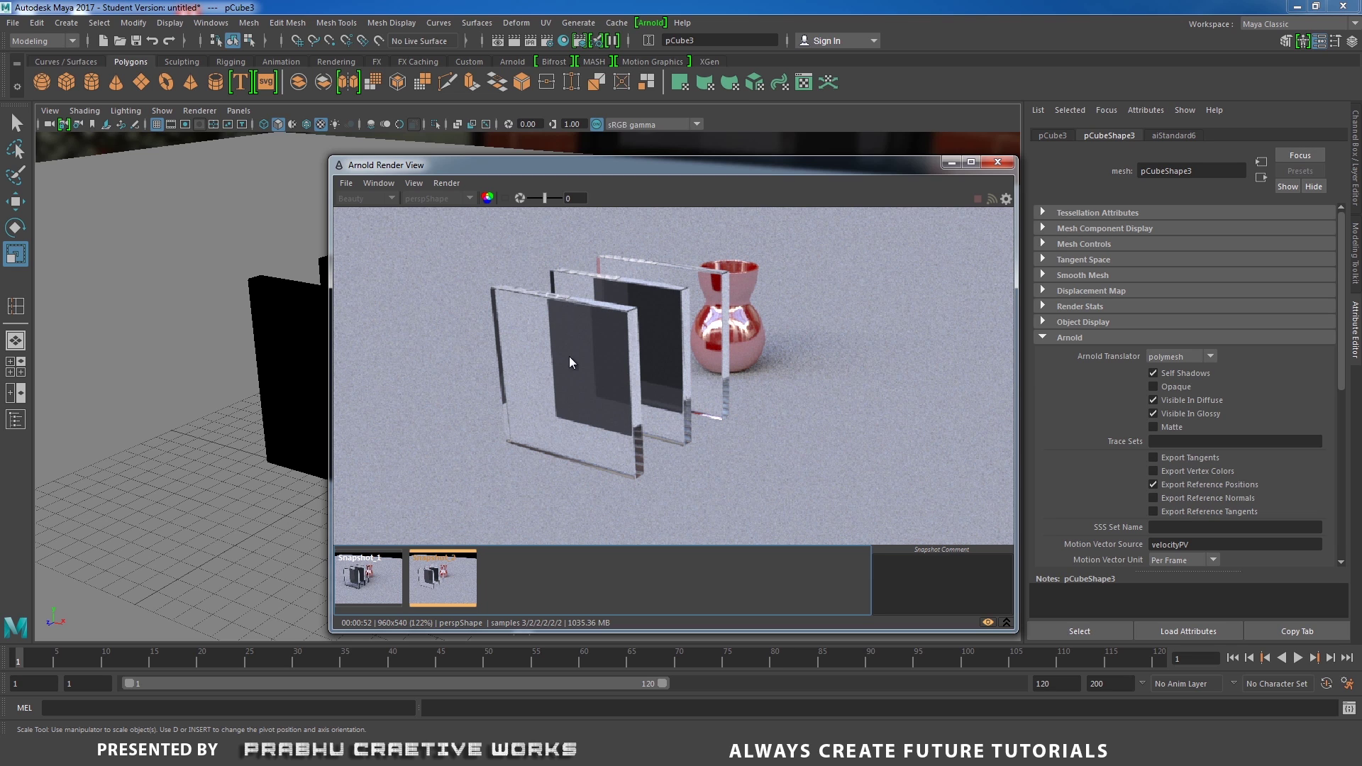
Step: Open the render settings beside the render view at the Arnold Ray Depth values
{"action": "left_click", "coordinate": [550, 43]}
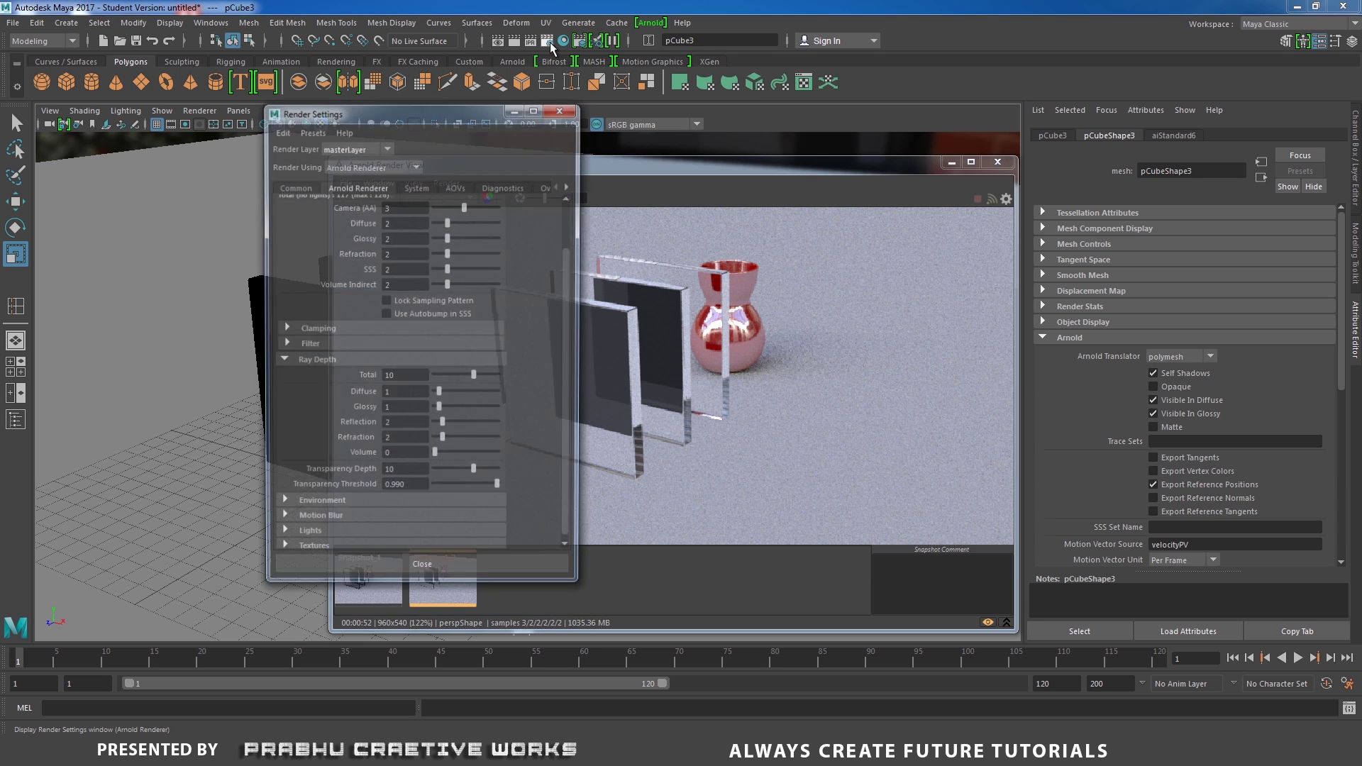
{"action": "left_click_drag", "start_coordinate": [567, 115], "coordinate": [944, 114]}
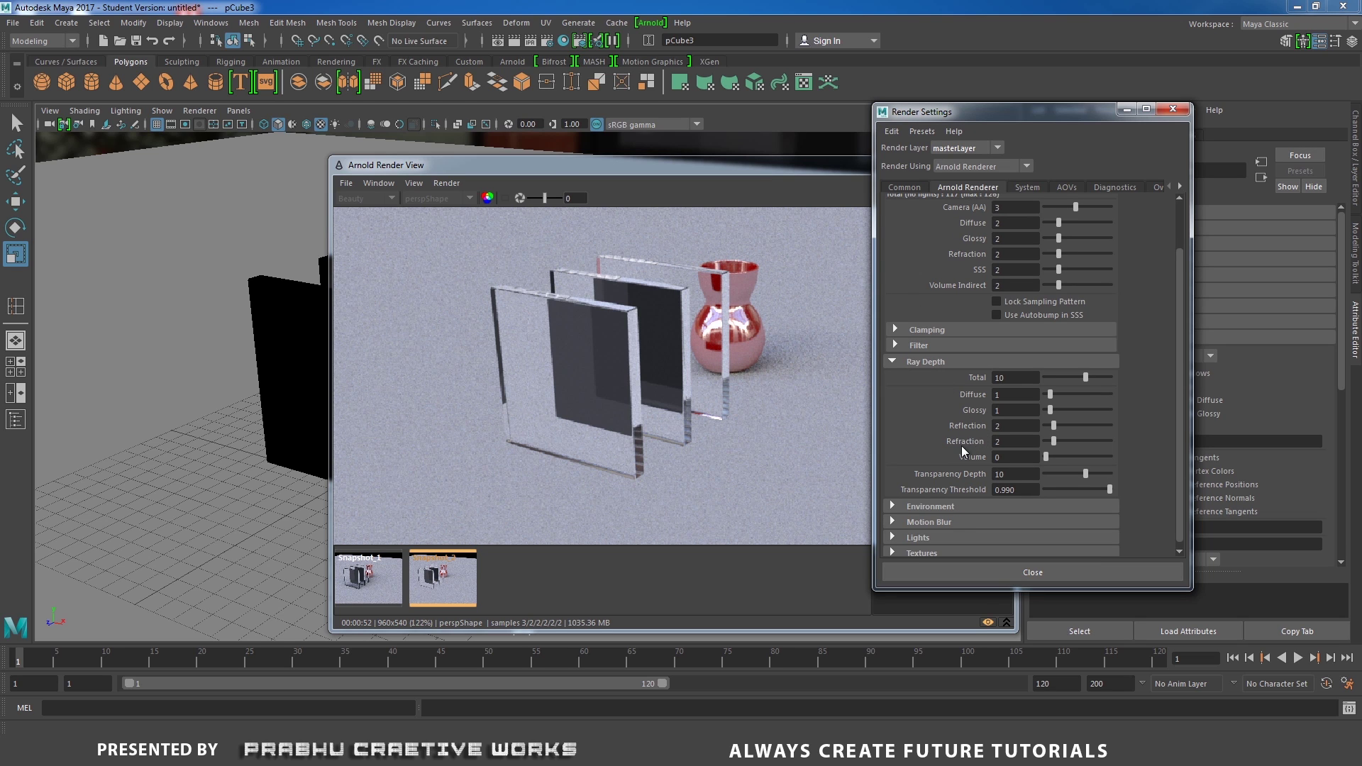
{"action": "left_click", "coordinate": [1000, 441]}
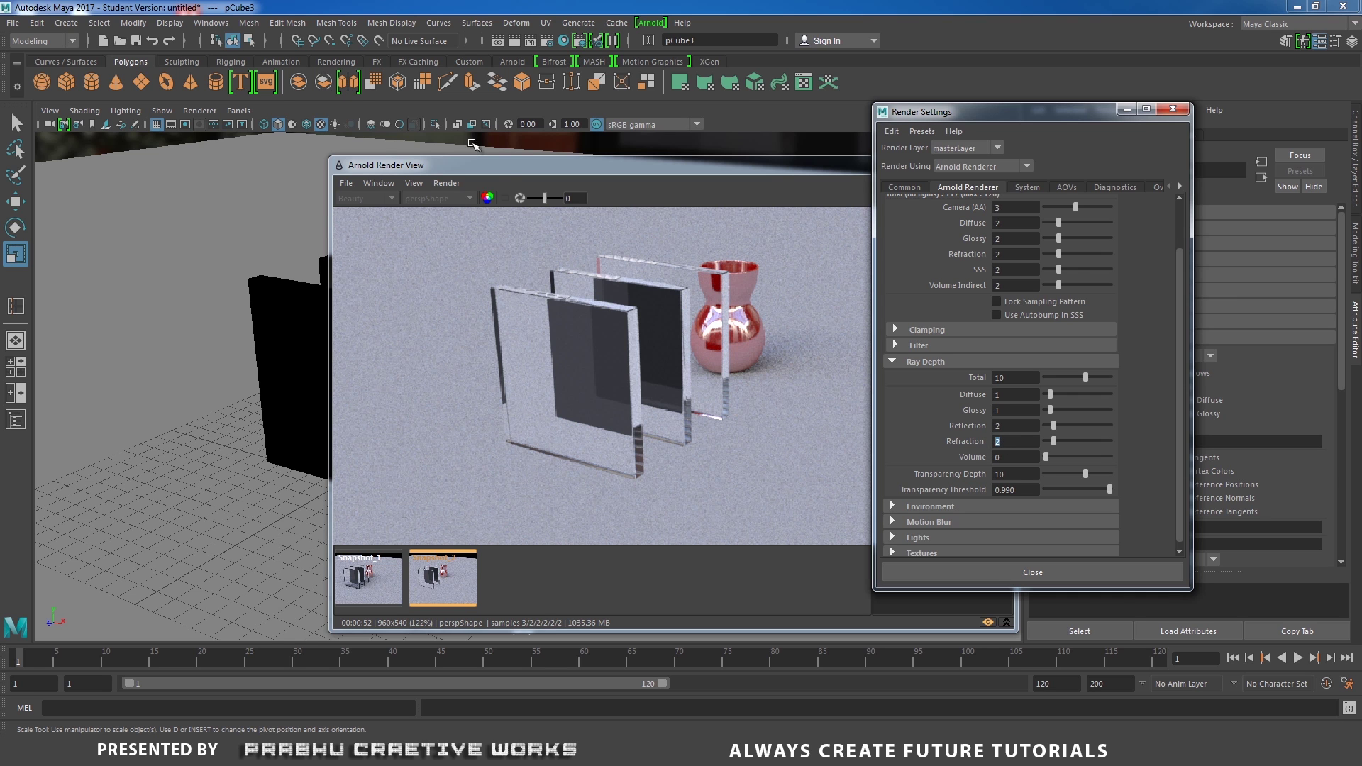
Step: Examine the three panels in front of the vase from the side, selecting the front, middle and back panel in turn
{"action": "left_click_drag", "start_coordinate": [500, 172], "coordinate": [804, 203]}
{"action": "left_click_drag", "start_coordinate": [359, 429], "coordinate": [325, 441], "text": "alt"}
{"action": "left_click", "coordinate": [249, 463]}
{"action": "left_click_drag", "start_coordinate": [250, 463], "coordinate": [405, 332], "text": "alt"}
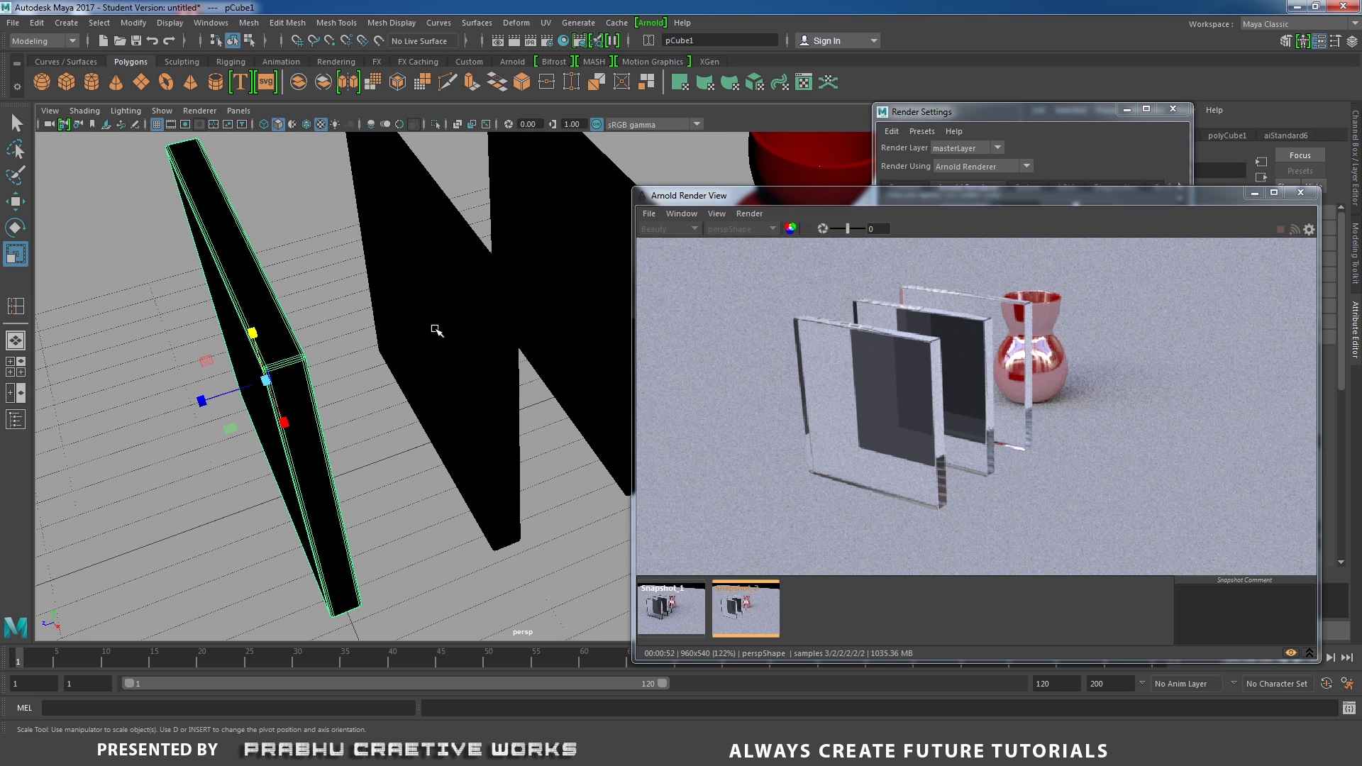
{"action": "left_click_drag", "start_coordinate": [383, 304], "coordinate": [503, 273], "text": "alt"}
{"action": "left_click", "coordinate": [401, 361]}
{"action": "left_click", "coordinate": [494, 317]}
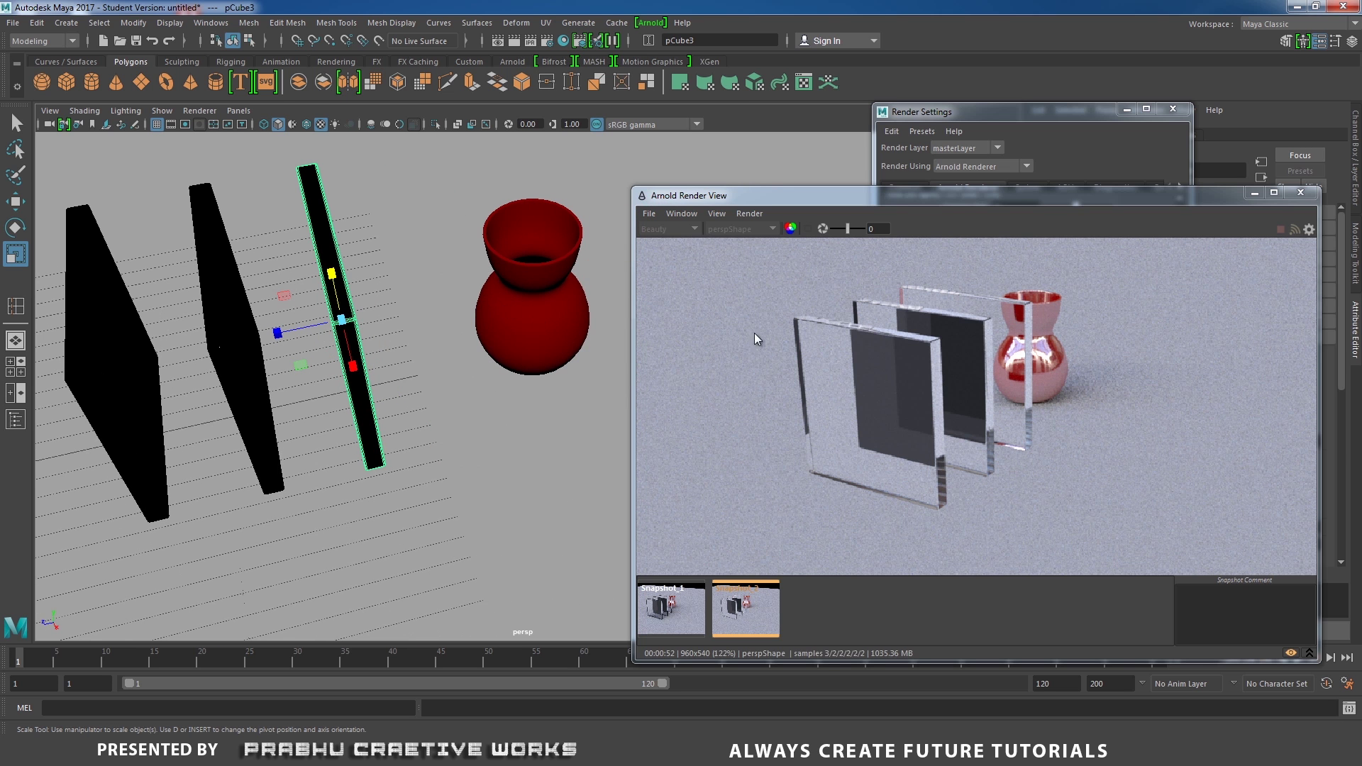
Step: Frame the panels face-on in the perspective view with the vase behind them, and switch the render view from the snapshot to the live render
{"action": "left_click_drag", "start_coordinate": [905, 203], "coordinate": [874, 203]}
{"action": "left_click_drag", "start_coordinate": [439, 383], "coordinate": [397, 399], "text": "alt"}
{"action": "middle_click_drag", "start_coordinate": [397, 399], "coordinate": [396, 430], "text": "alt"}
{"action": "left_click_drag", "start_coordinate": [1148, 202], "coordinate": [708, 285]}
{"action": "left_click", "coordinate": [1000, 443]}
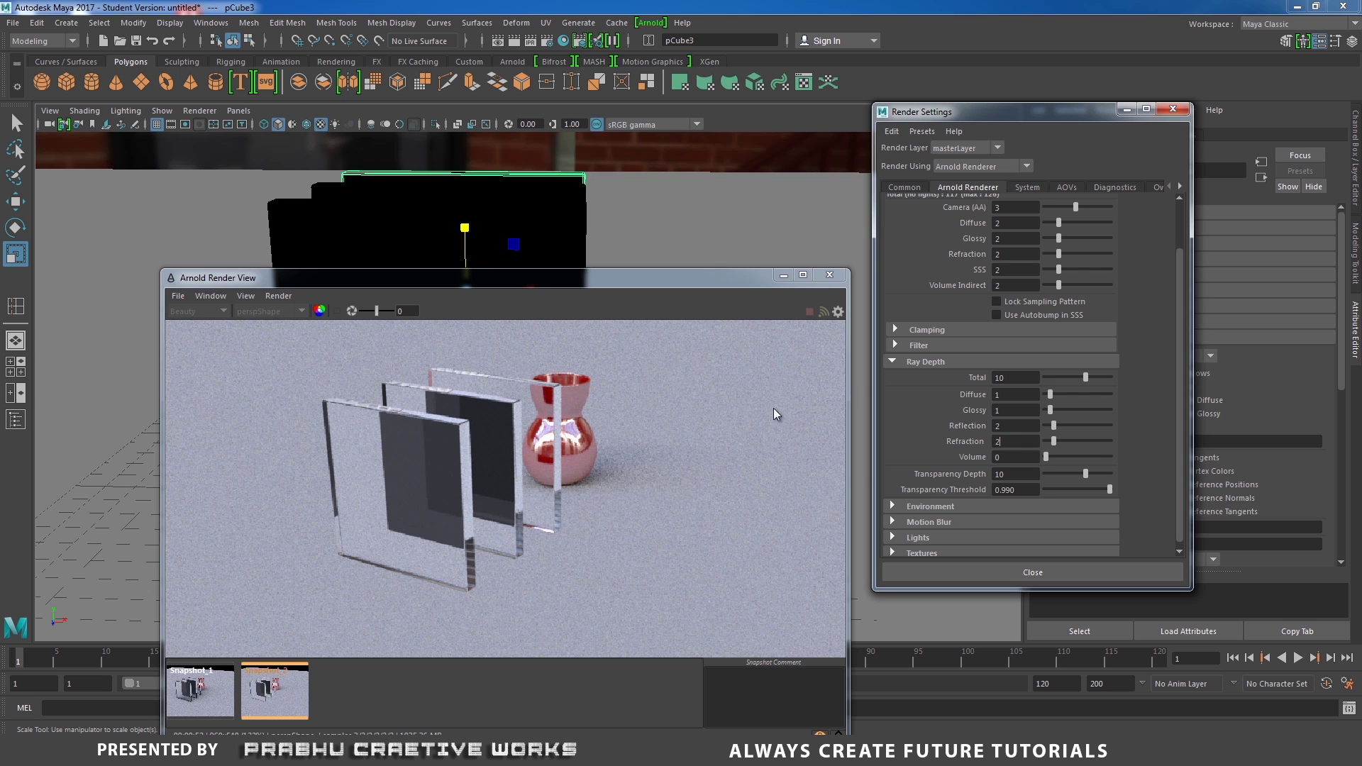
{"action": "left_click_drag", "start_coordinate": [705, 283], "coordinate": [760, 175]}
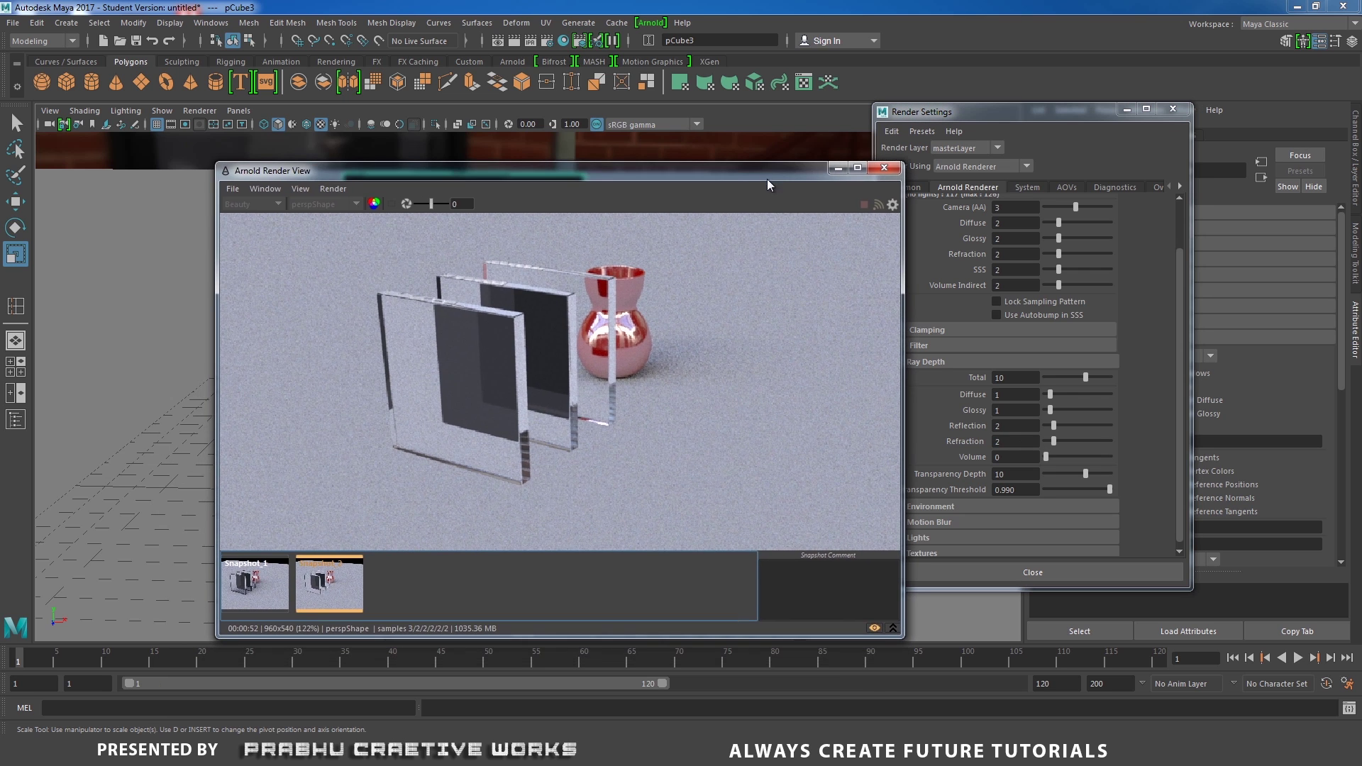
{"action": "left_click", "coordinate": [875, 629]}
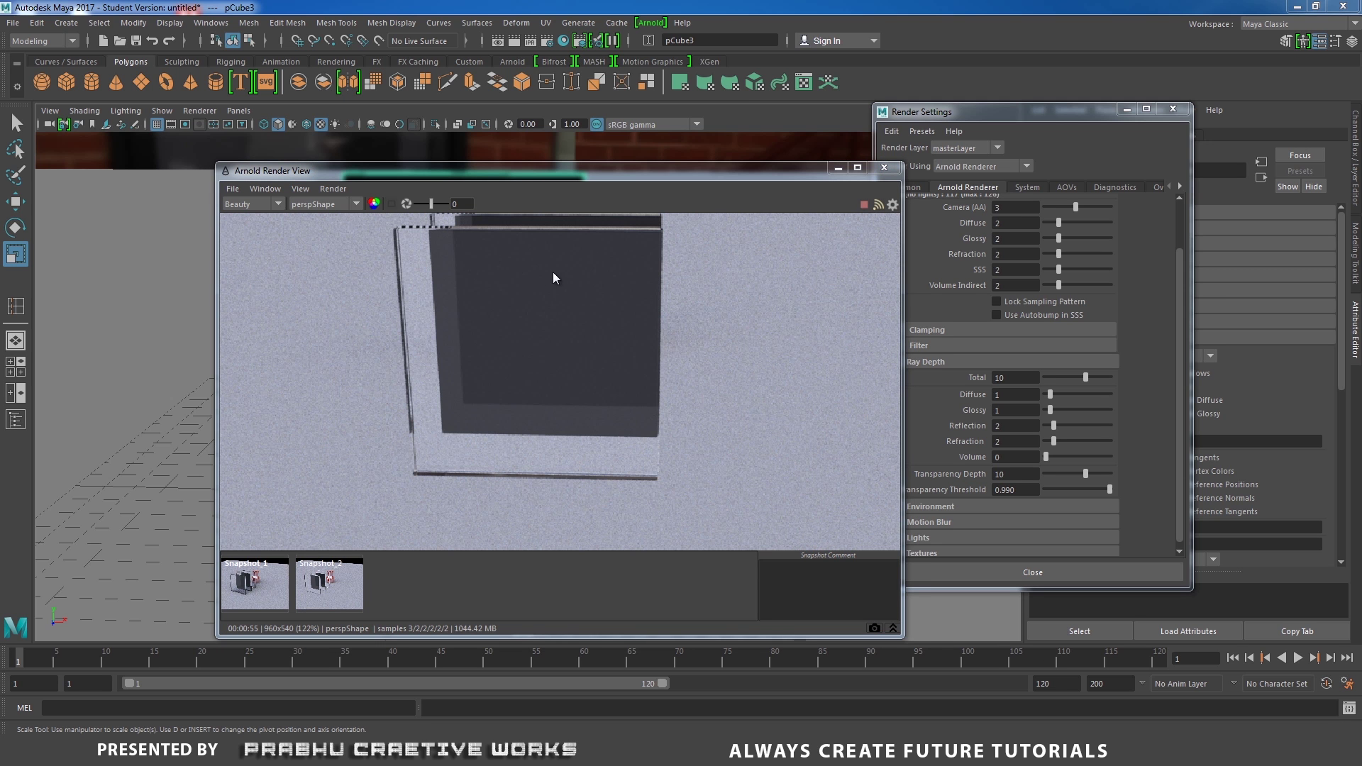
Step: Compare the live render of the stacked panels with the scene, selecting the front, middle and back panel in turn
{"action": "left_click_drag", "start_coordinate": [644, 179], "coordinate": [1007, 171]}
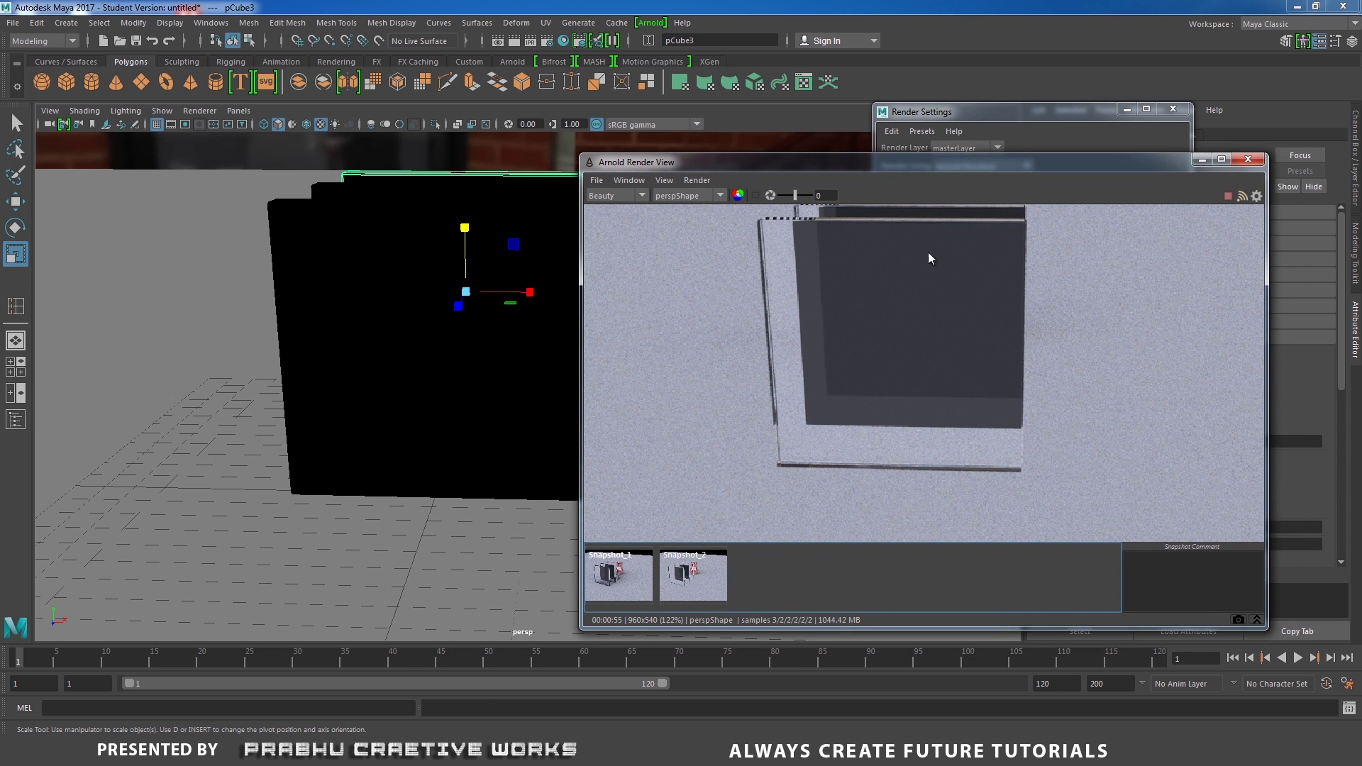
{"action": "left_click_drag", "start_coordinate": [948, 164], "coordinate": [447, 210]}
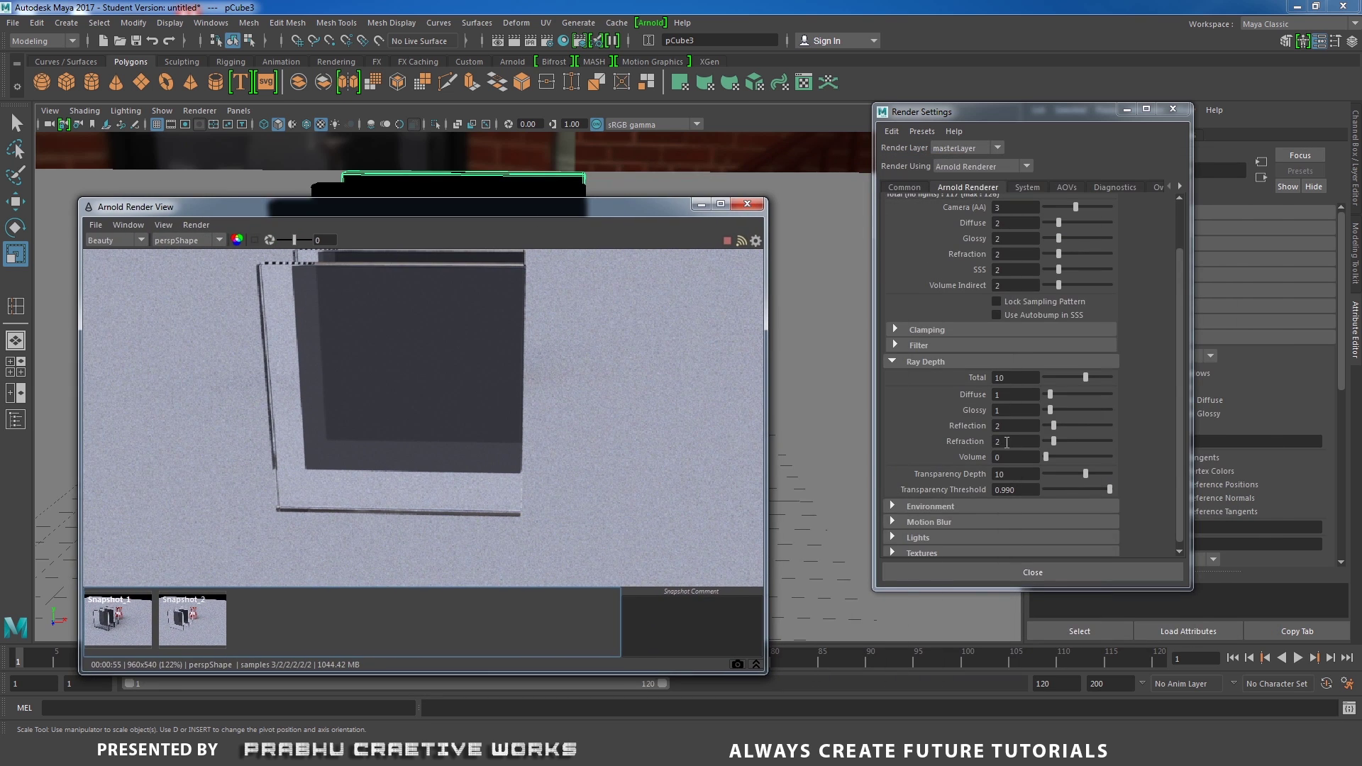
{"action": "double_click", "coordinate": [1005, 442]}
{"action": "left_click_drag", "start_coordinate": [636, 213], "coordinate": [993, 253]}
{"action": "left_click", "coordinate": [342, 219]}
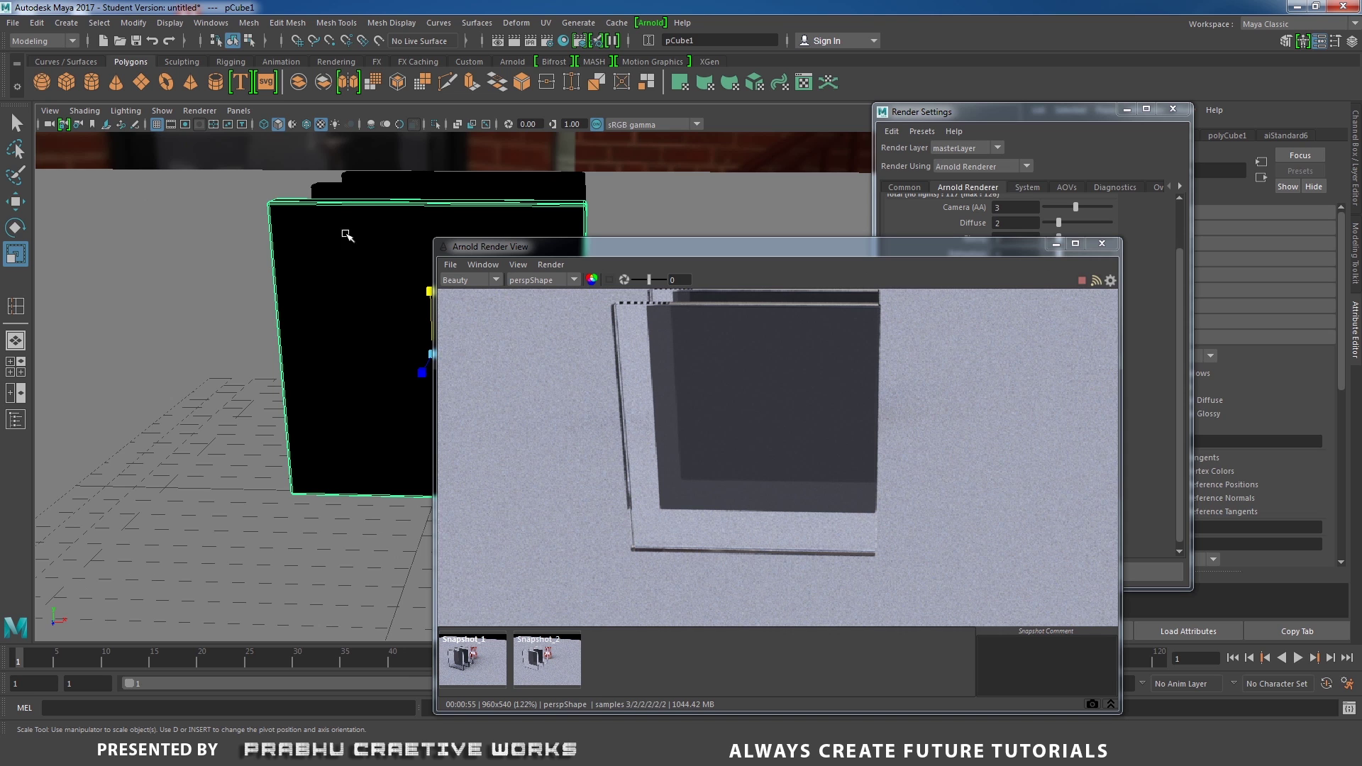
{"action": "left_click", "coordinate": [349, 186]}
{"action": "left_click", "coordinate": [383, 179]}
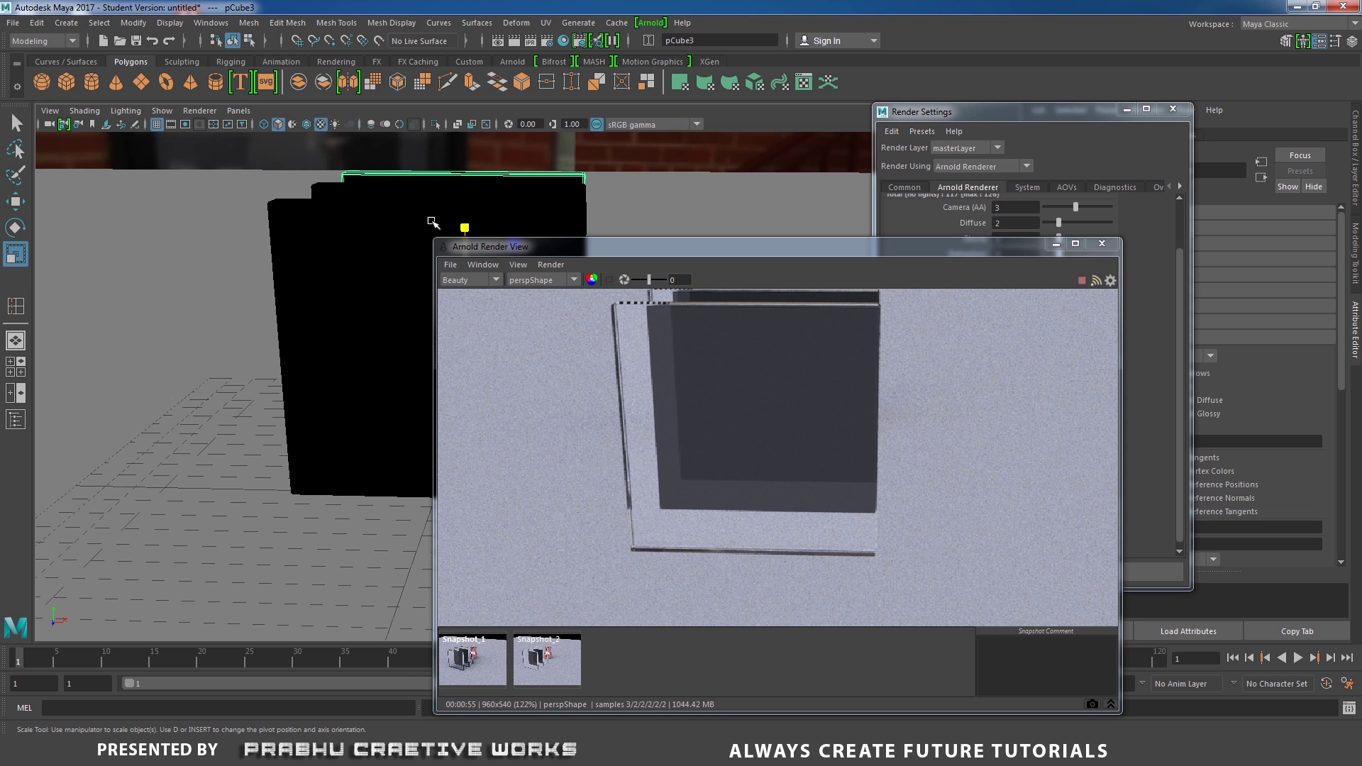
Step: Set the Refraction ray depth to 7 in the Arnold render settings
{"action": "left_click_drag", "start_coordinate": [563, 249], "coordinate": [233, 285]}
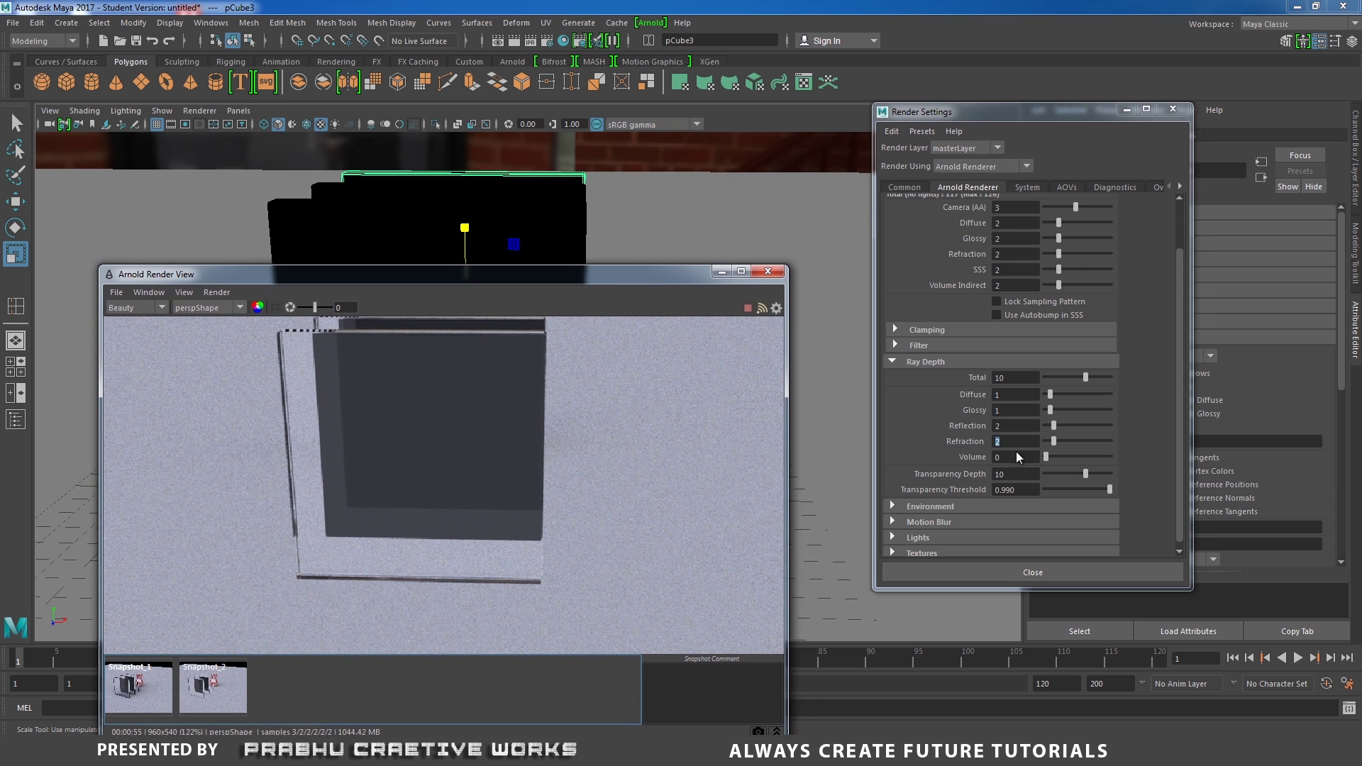
{"action": "left_click", "coordinate": [956, 433]}
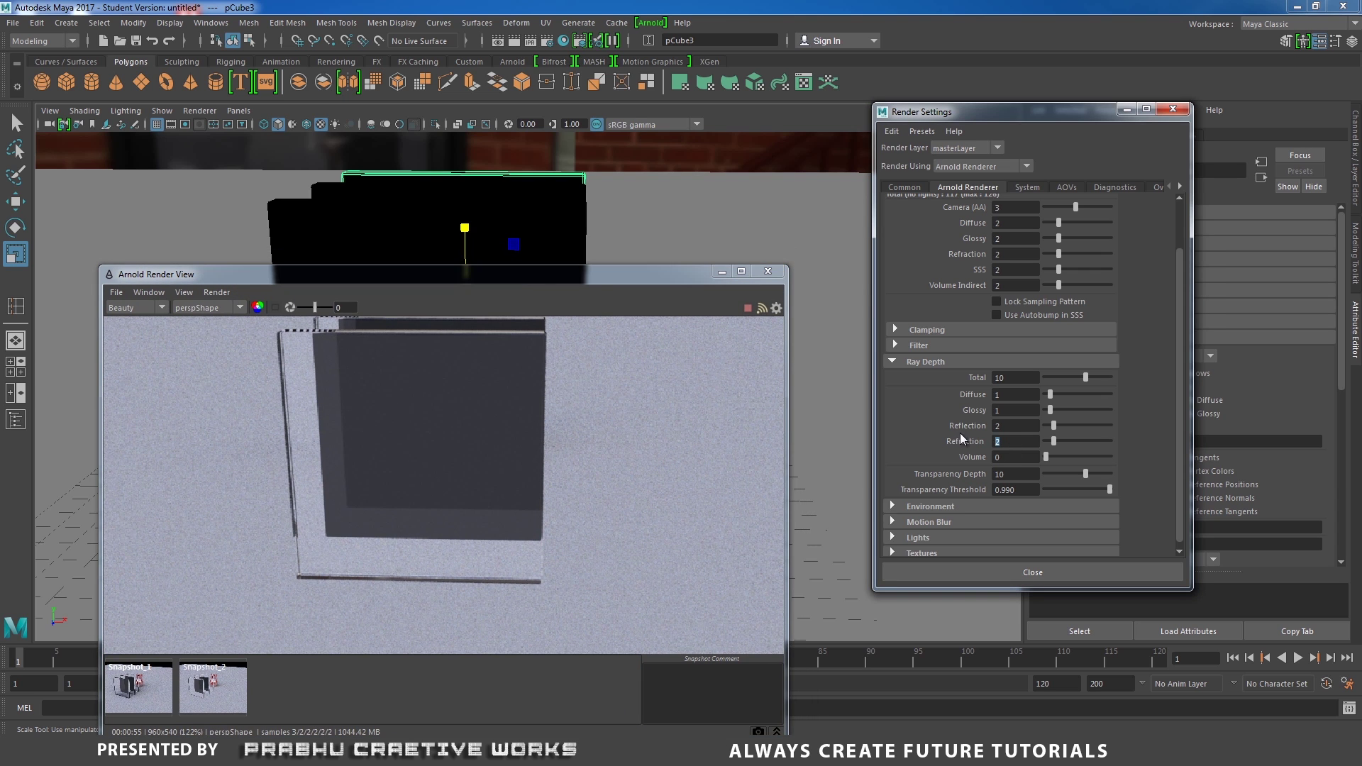
{"action": "type", "text": "7"}
{"action": "key", "text": "Return"}
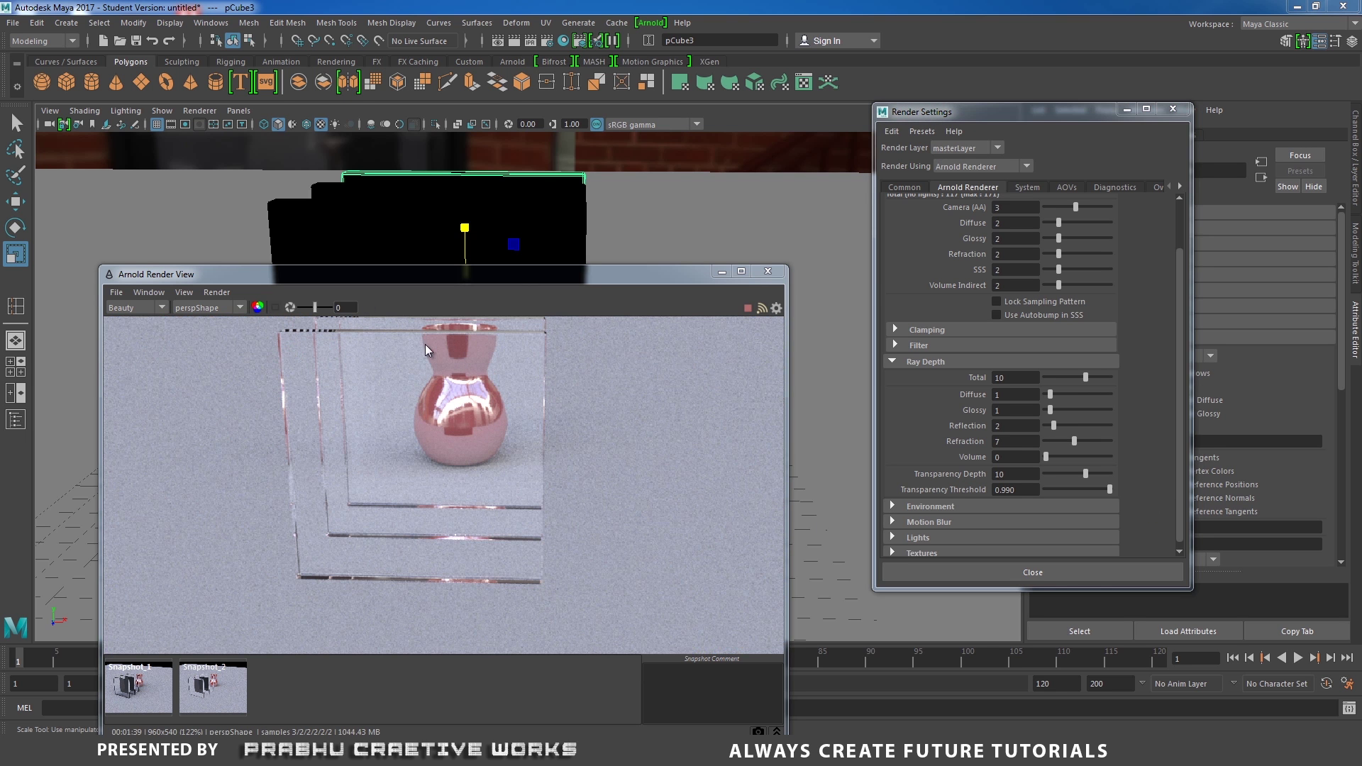
{"action": "left_click", "coordinate": [994, 441]}
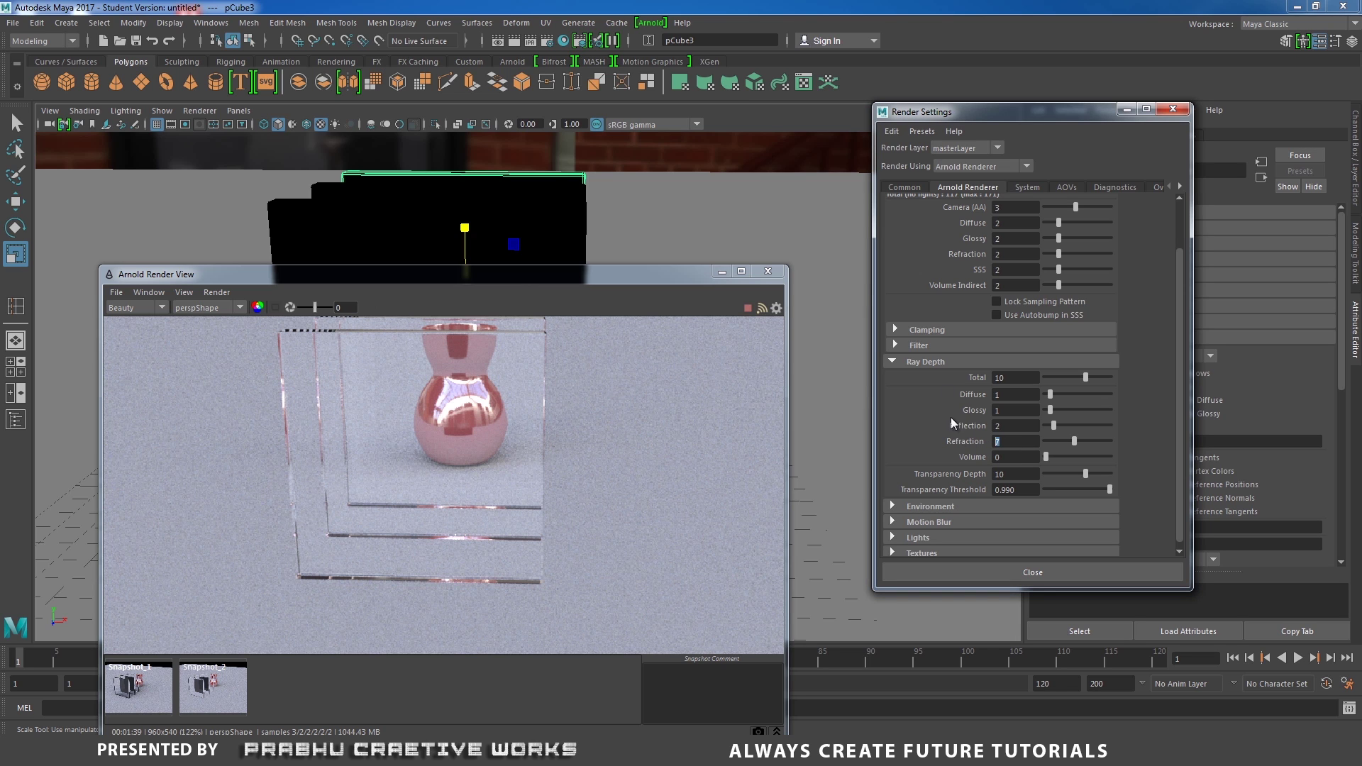
{"action": "left_click_drag", "start_coordinate": [623, 274], "coordinate": [654, 331]}
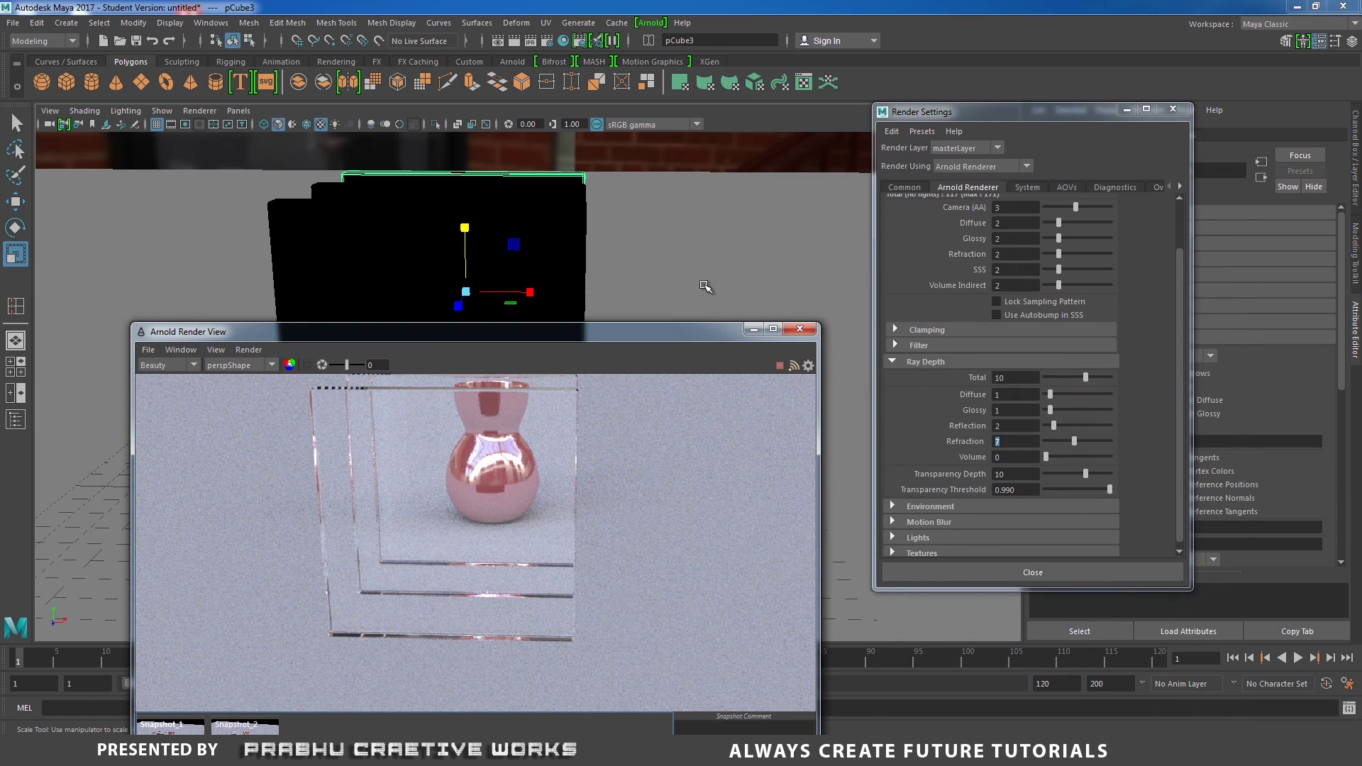